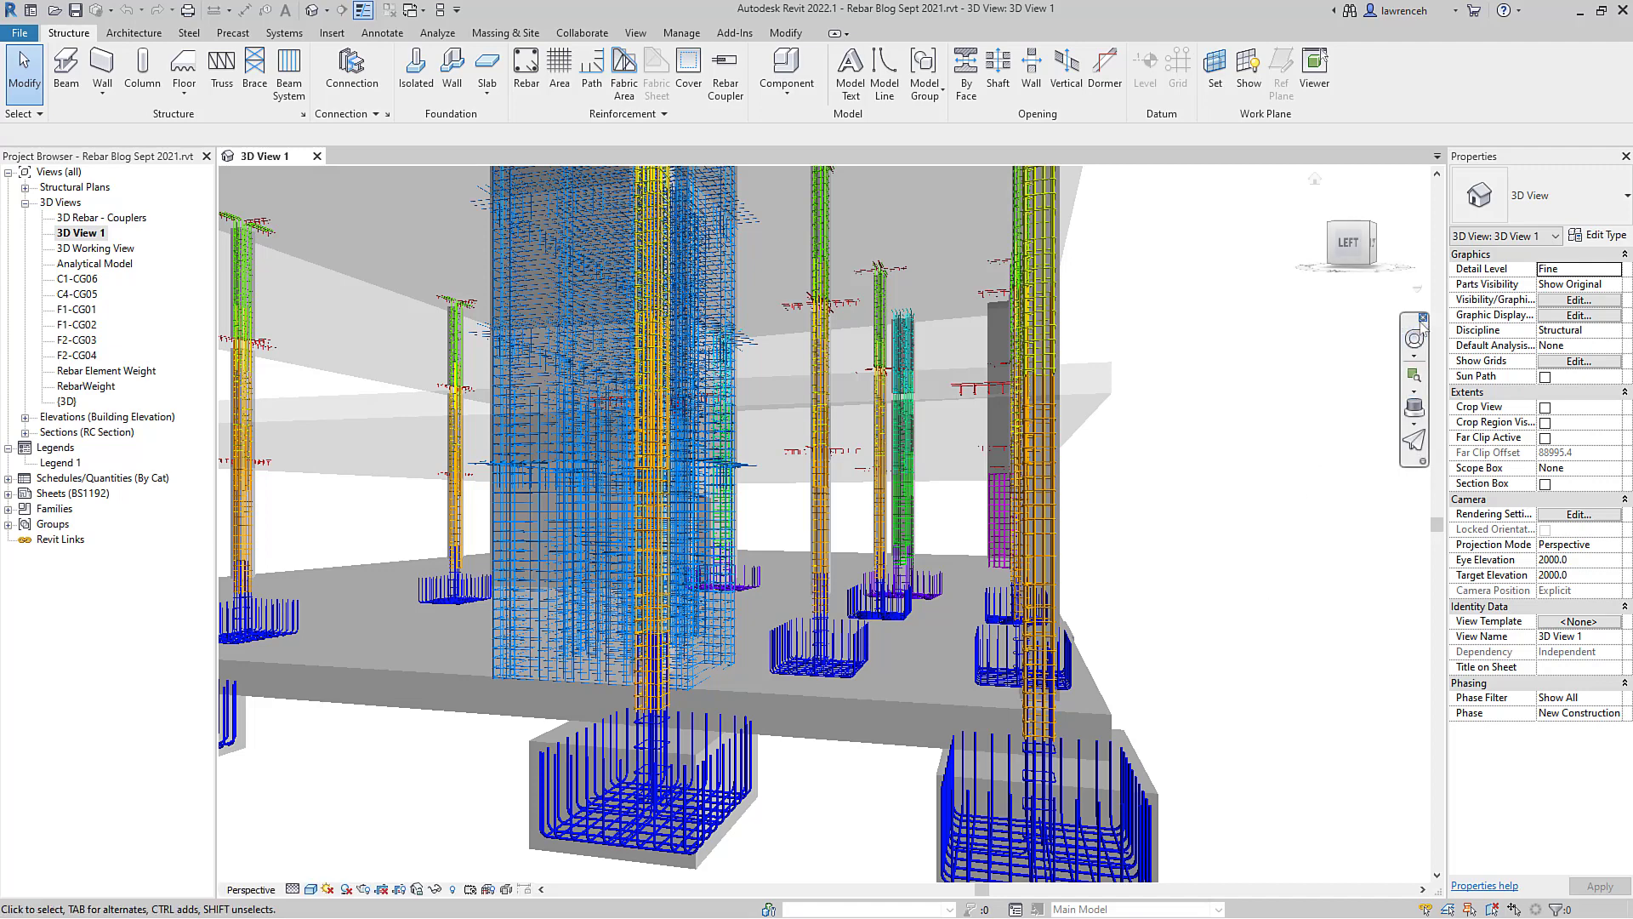
Step: Walk the camera through the 3D model with the Navigation Wheel
left_click(1414, 338)
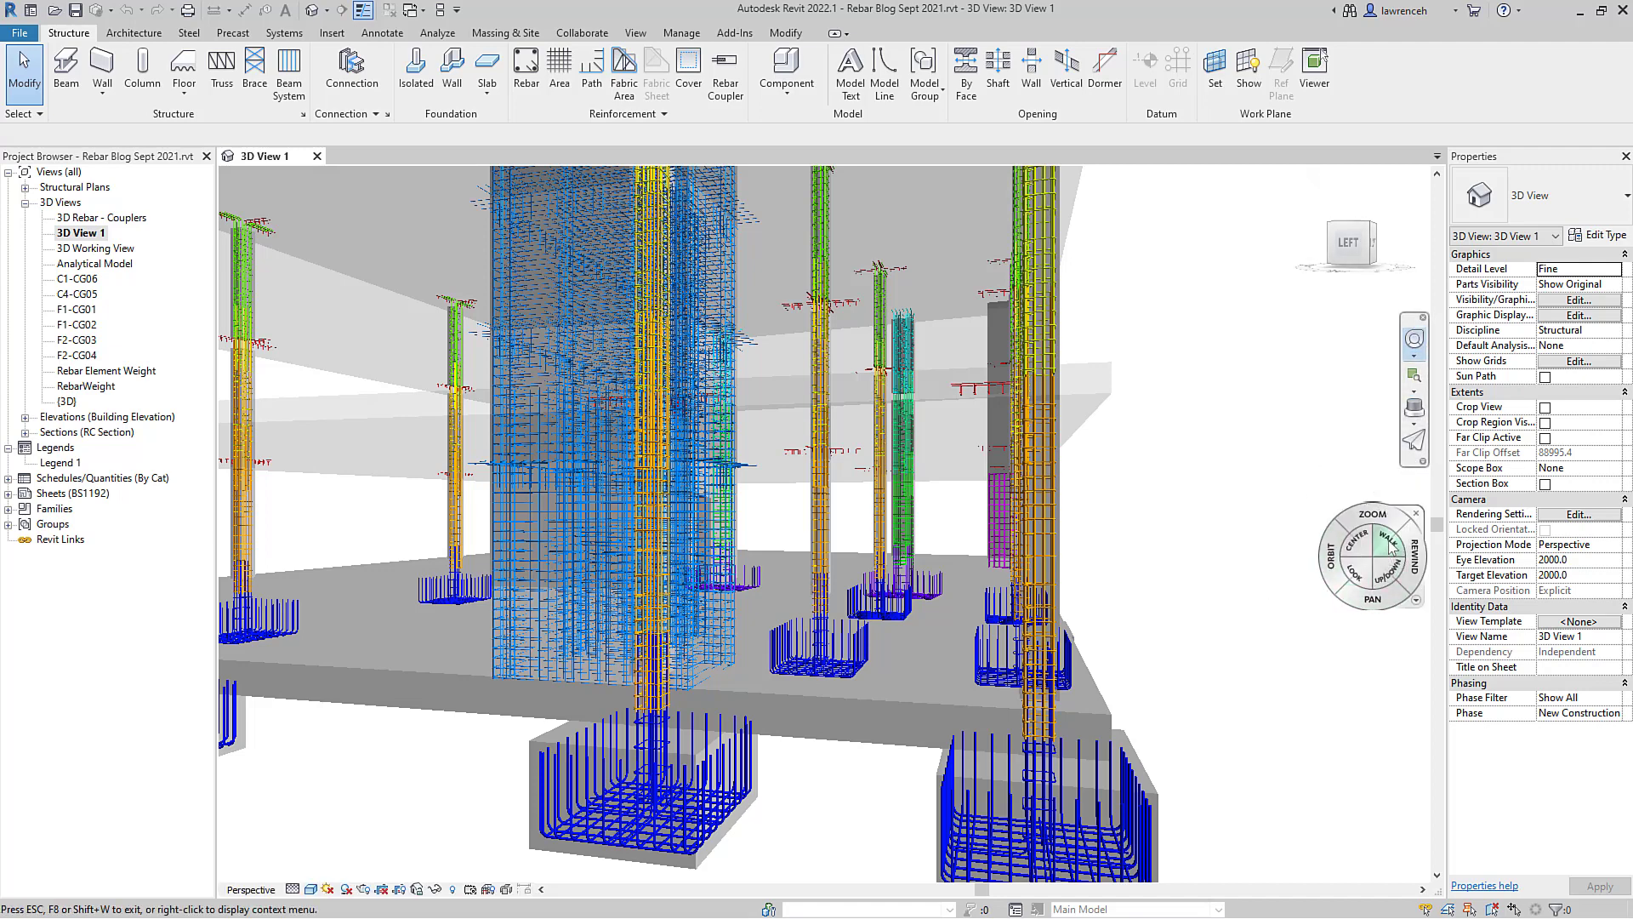
mouse_move(1389, 545)
left_mouse_down()
mouse_move(809, 745)
mouse_move(813, 699)
mouse_move(889, 677)
mouse_move(707, 687)
mouse_move(766, 675)
mouse_move(844, 681)
mouse_move(734, 684)
mouse_move(927, 696)
left_mouse_up()
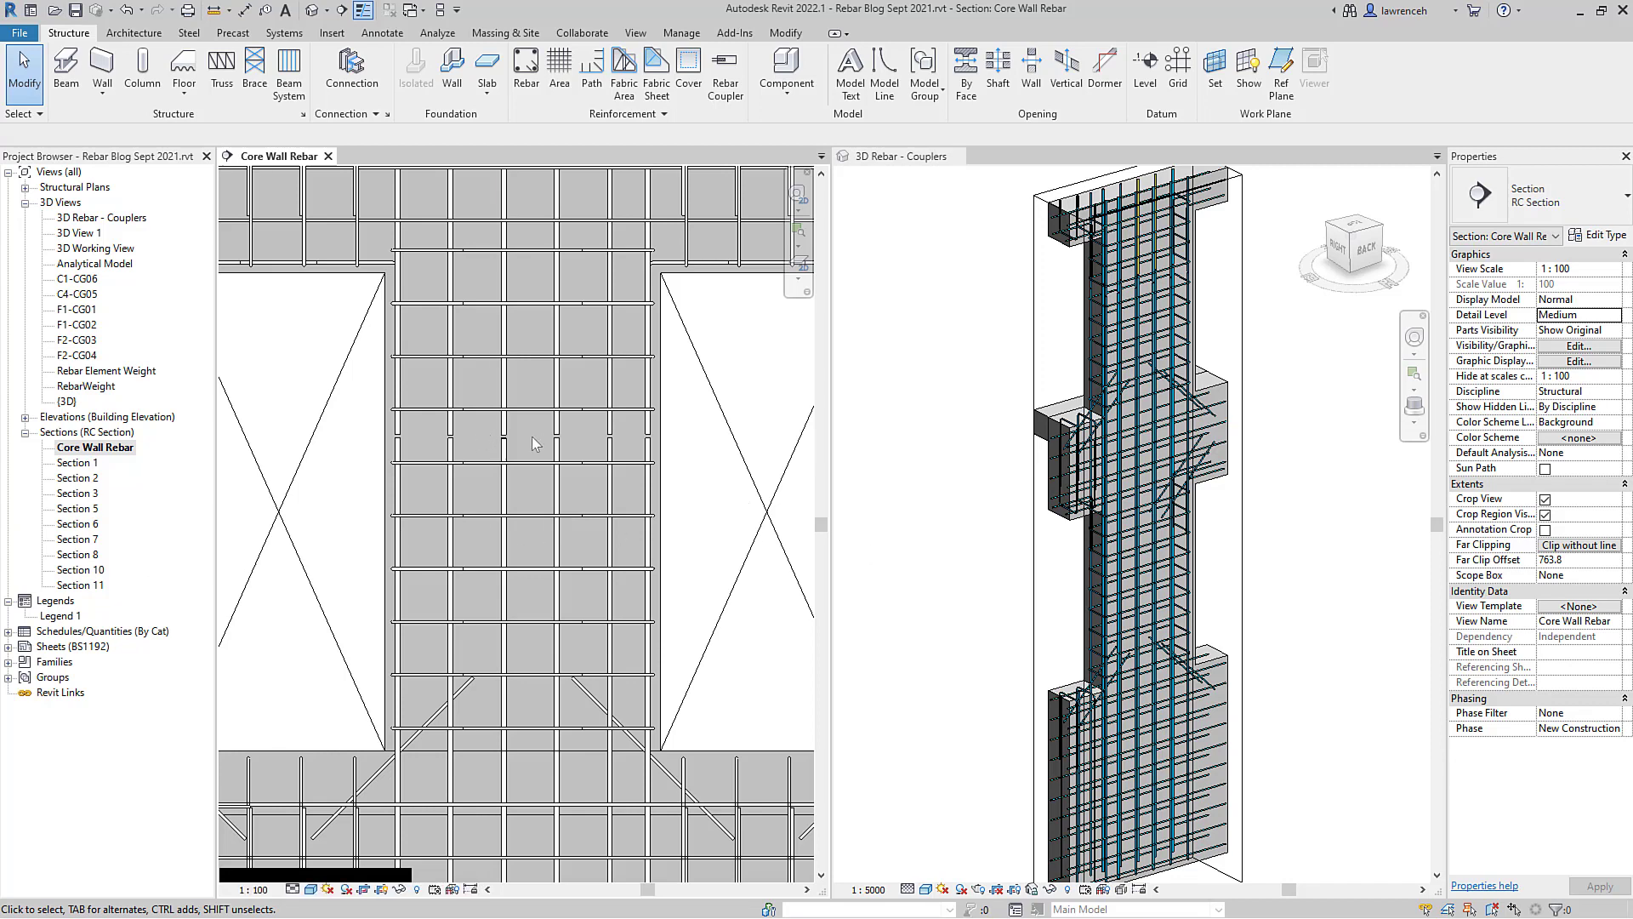
Step: Zoom the 3D Rebar - Couplers and section views, leaving the Core Wall Rebar section active
scroll(486, 440, "up", 3)
scroll(561, 442, "up", 2)
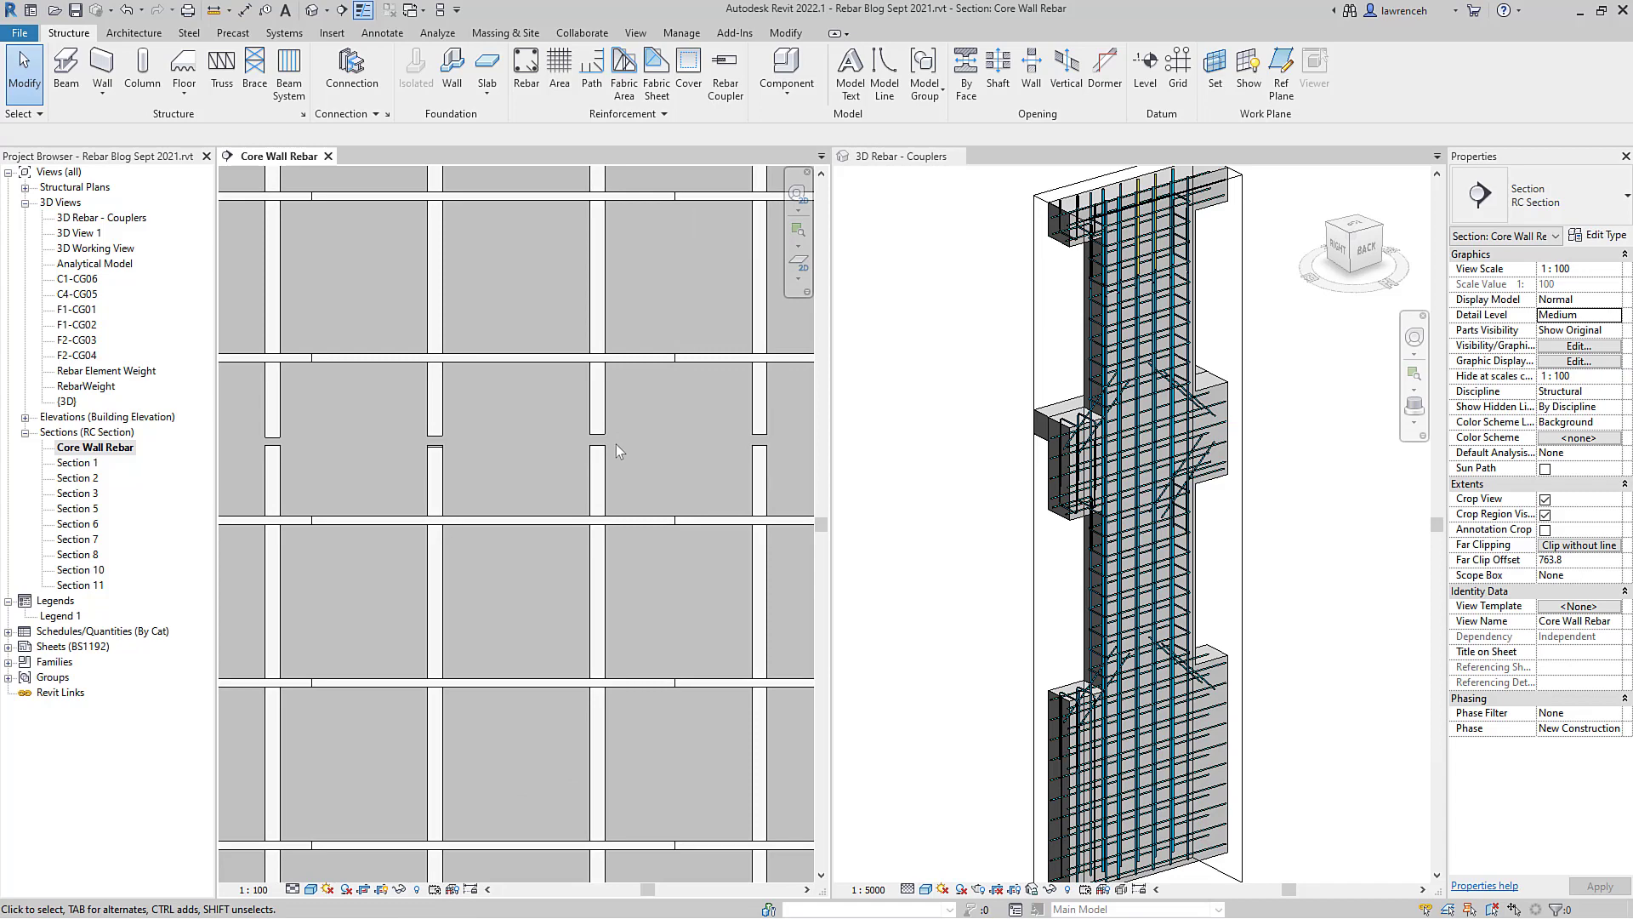
scroll(619, 442, "down", 3)
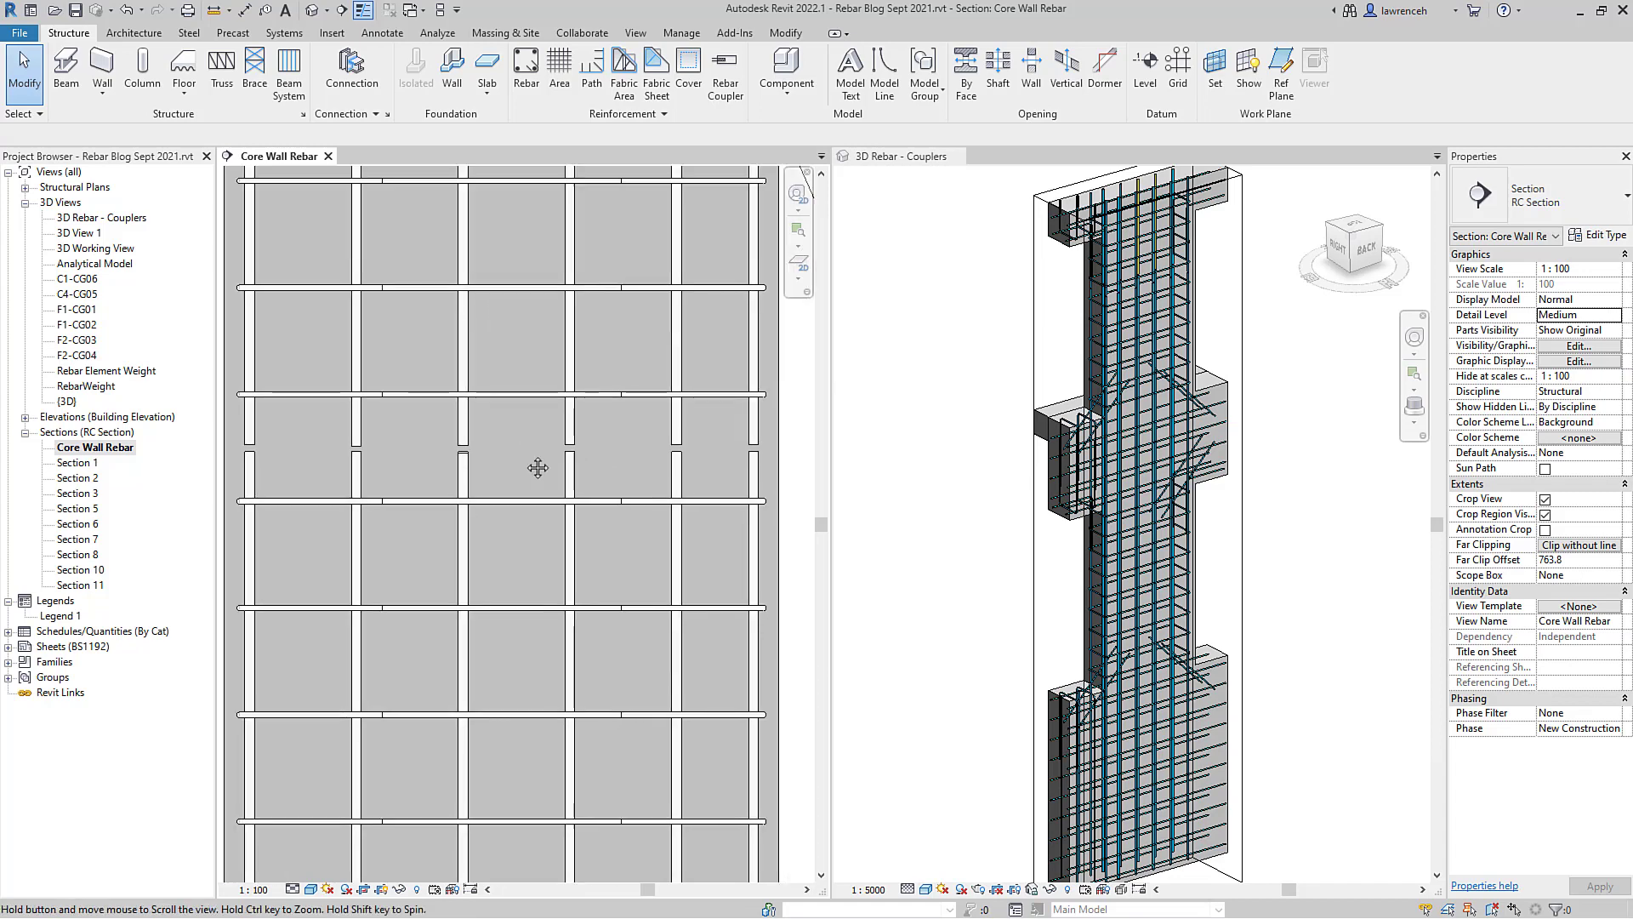
scroll(587, 476, "up", 2)
left_click(897, 536)
scroll(539, 395, "down", 2)
left_click(539, 395)
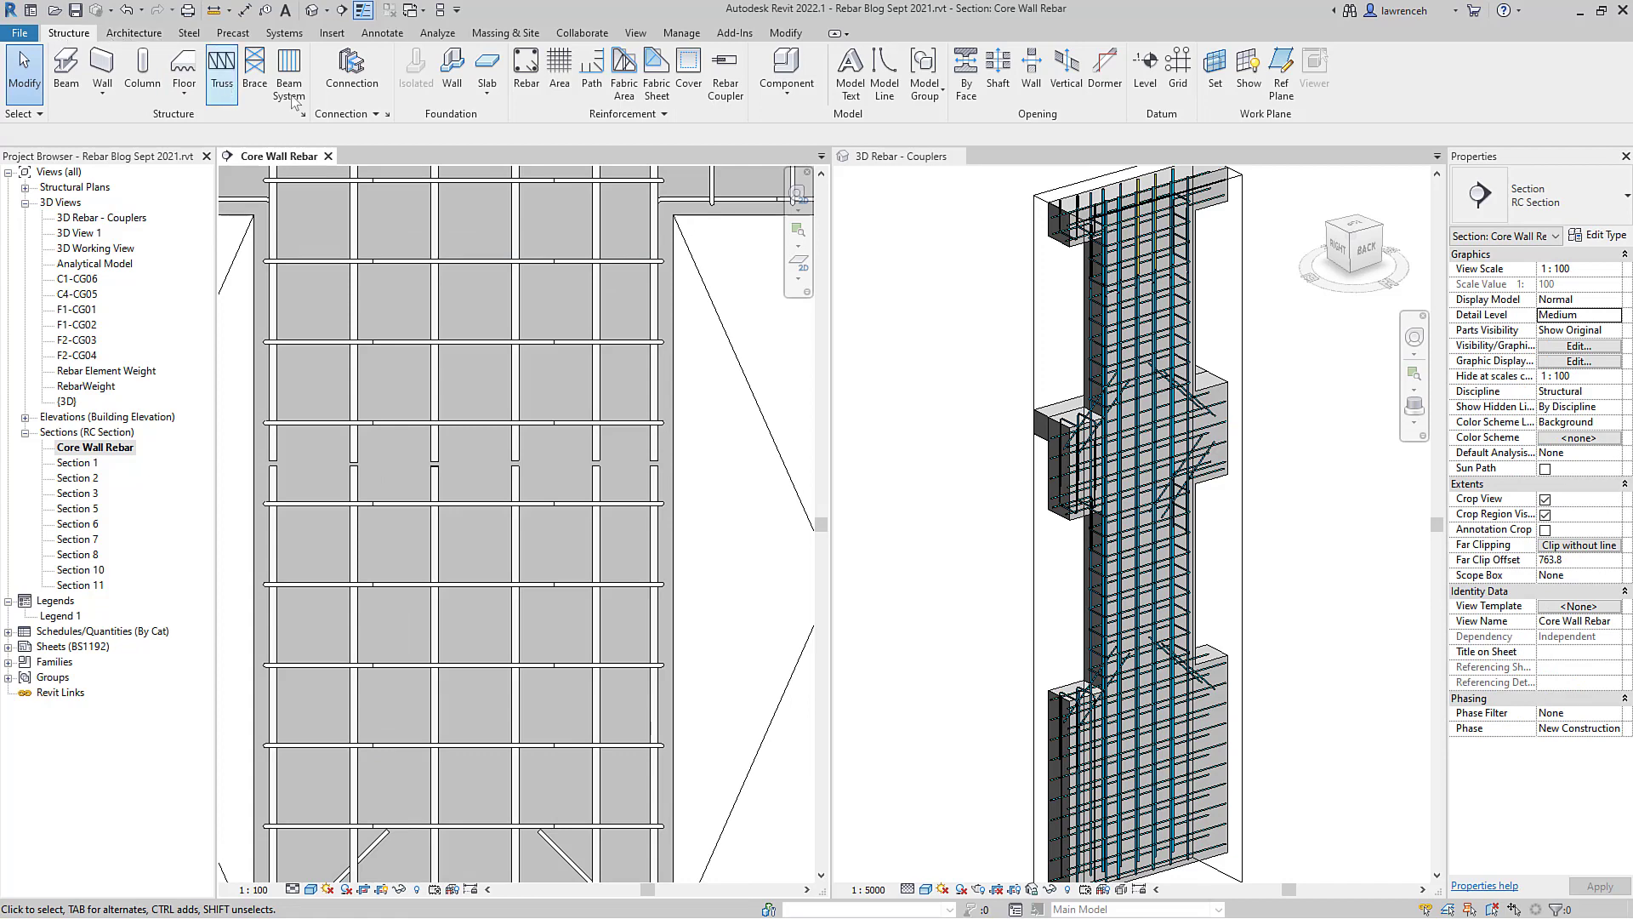
Step: Place a rebar coupler between the upper and lower vertical bars in the section
left_click(723, 85)
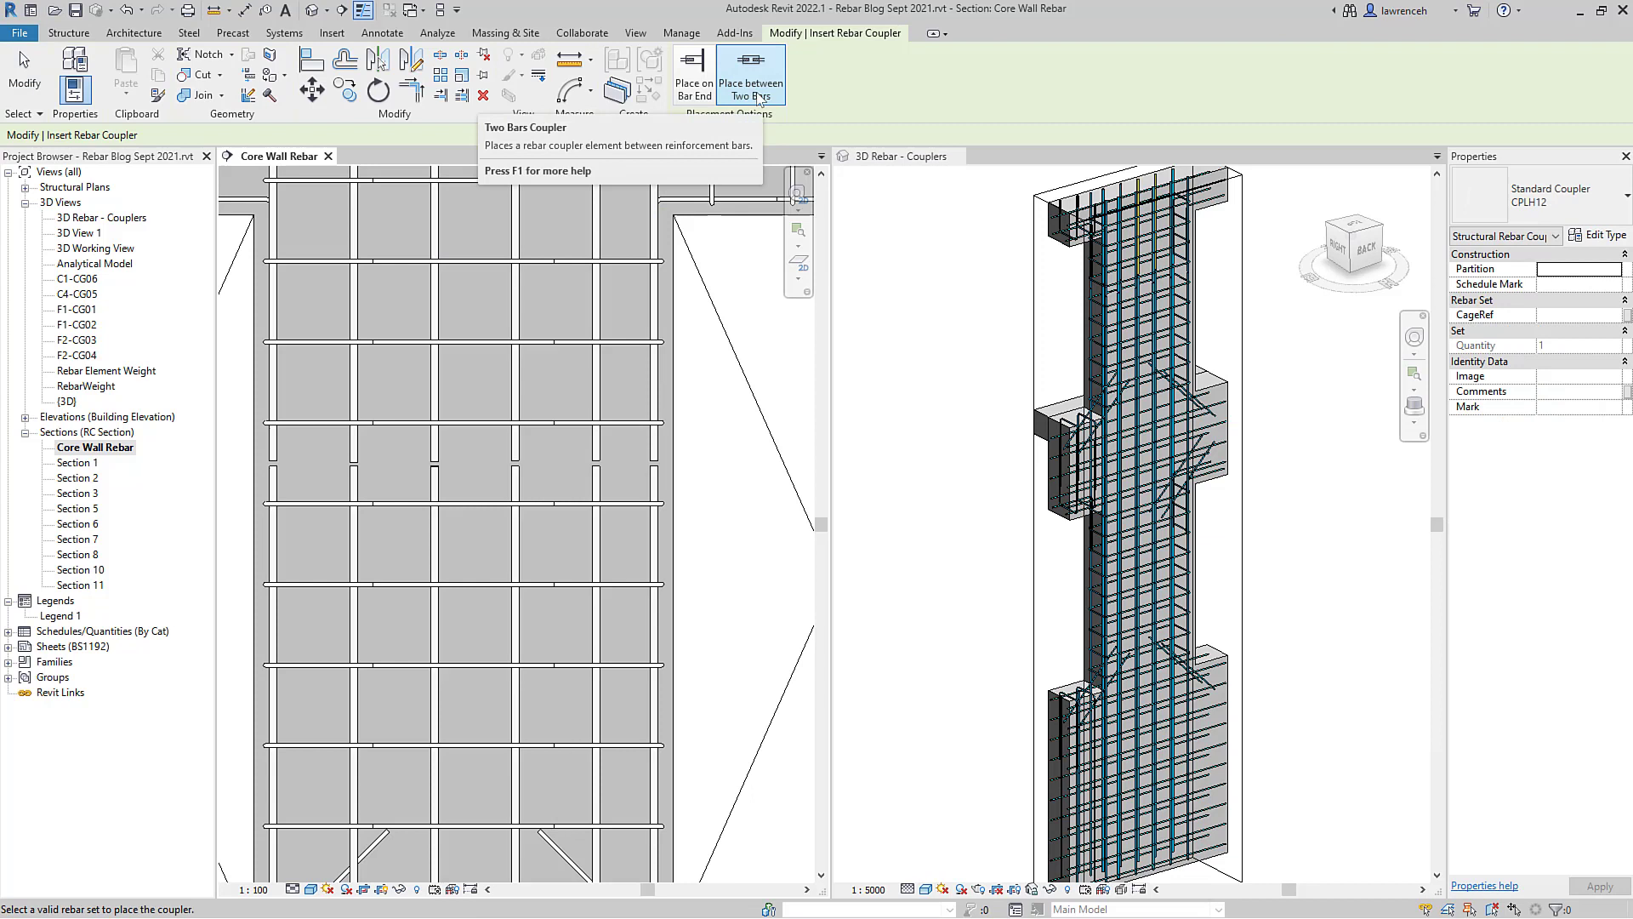
left_click(595, 438)
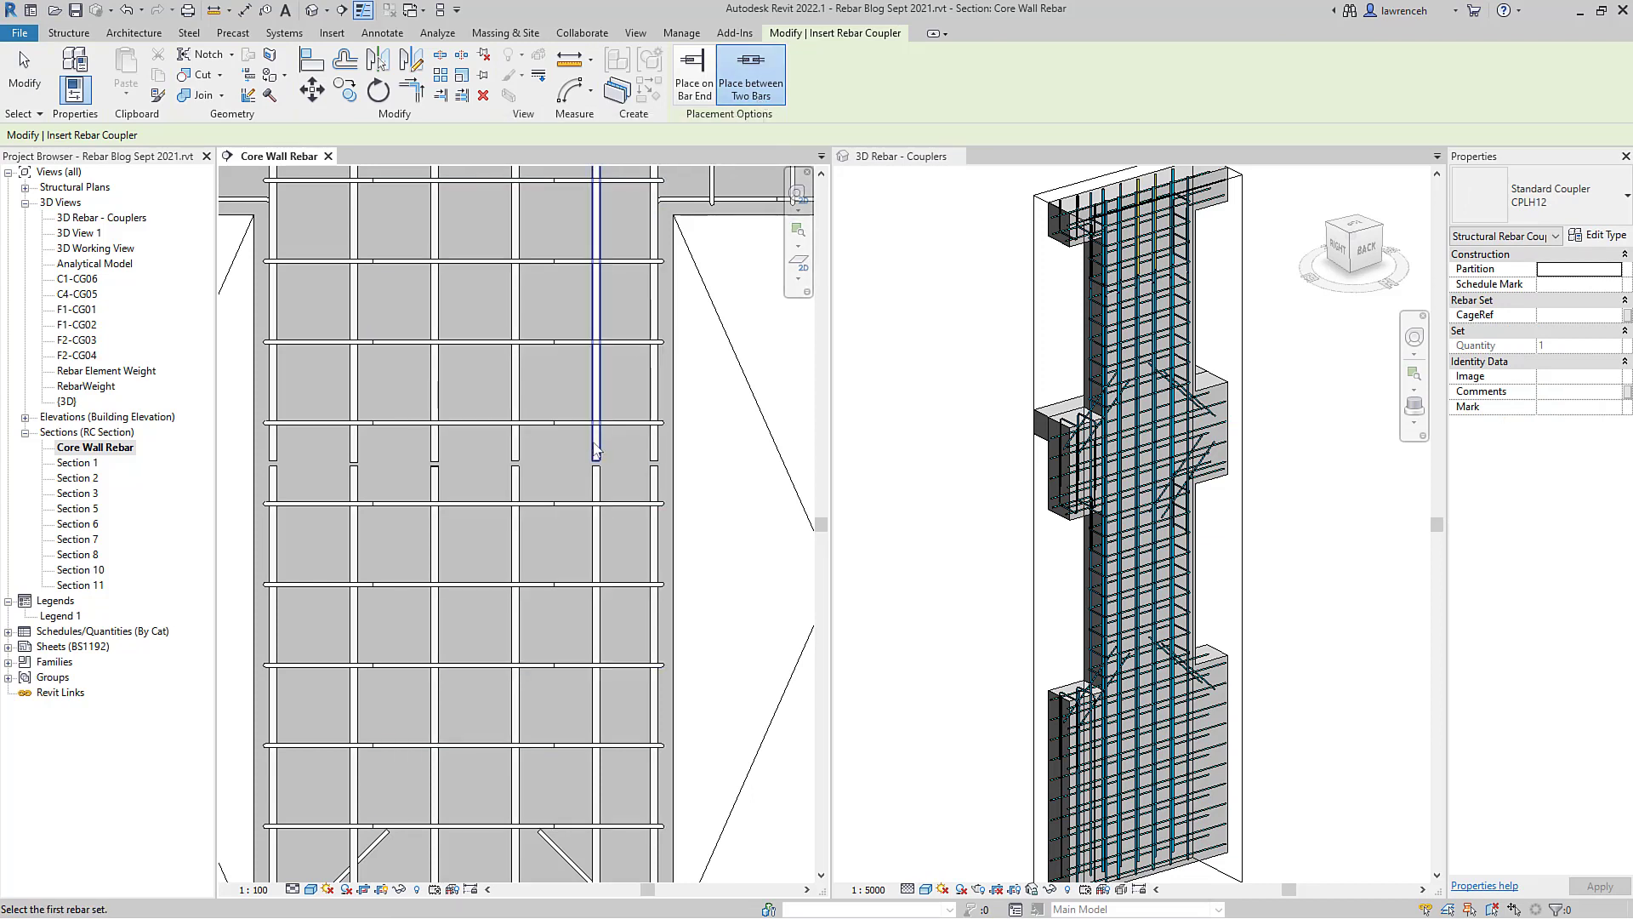
left_click(605, 468)
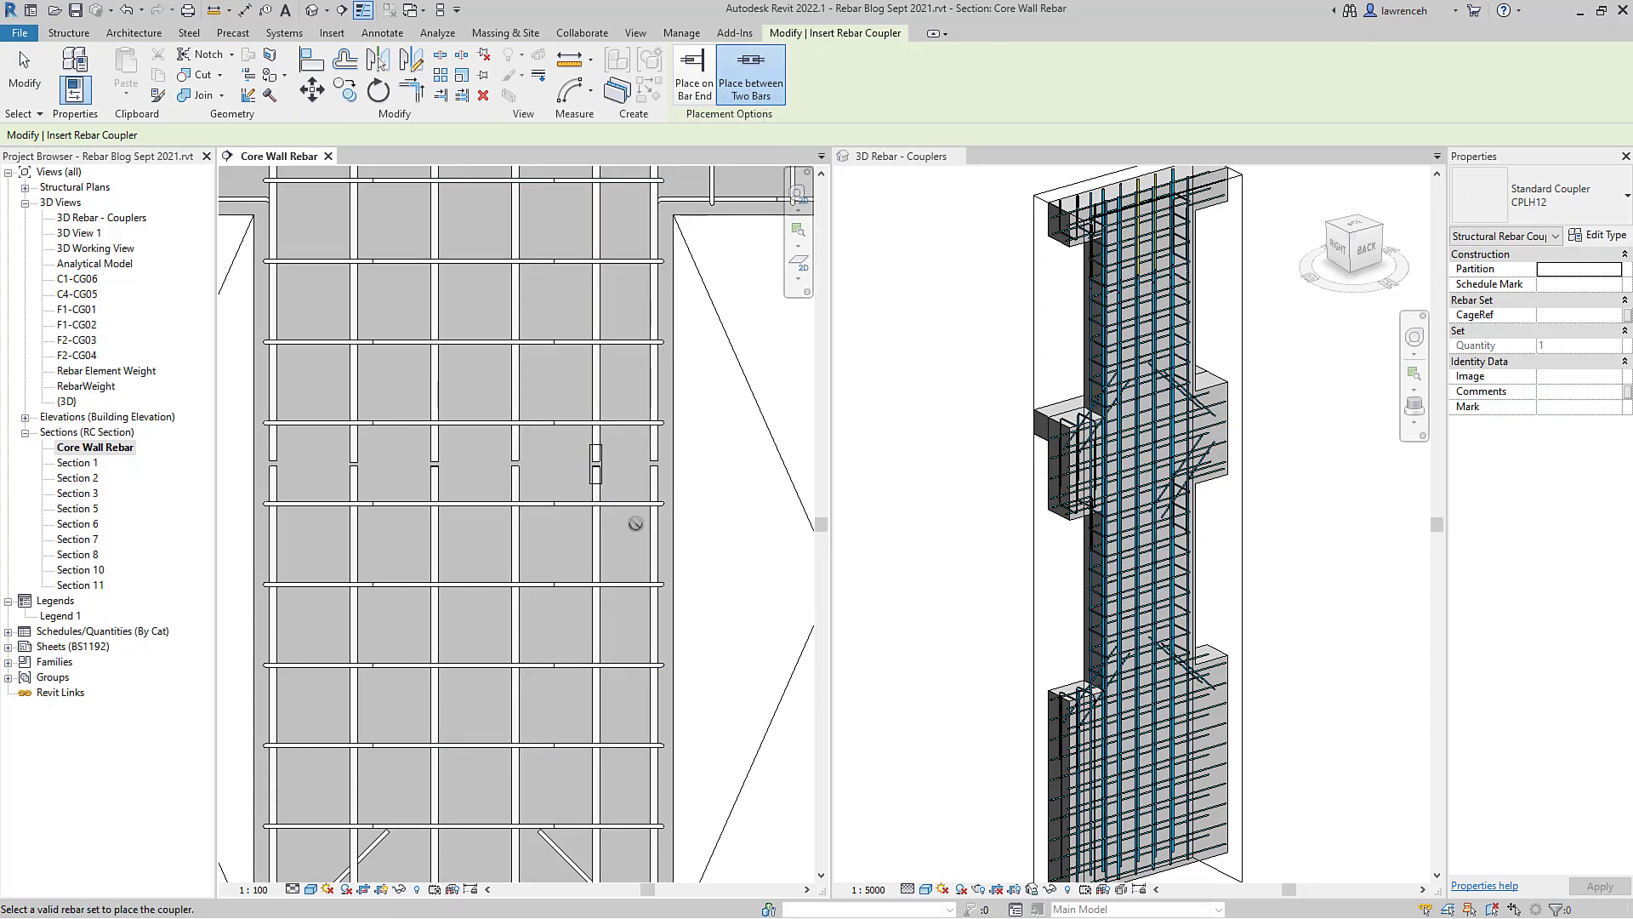
scroll(605, 494, "up", 2)
scroll(603, 495, "up", 1)
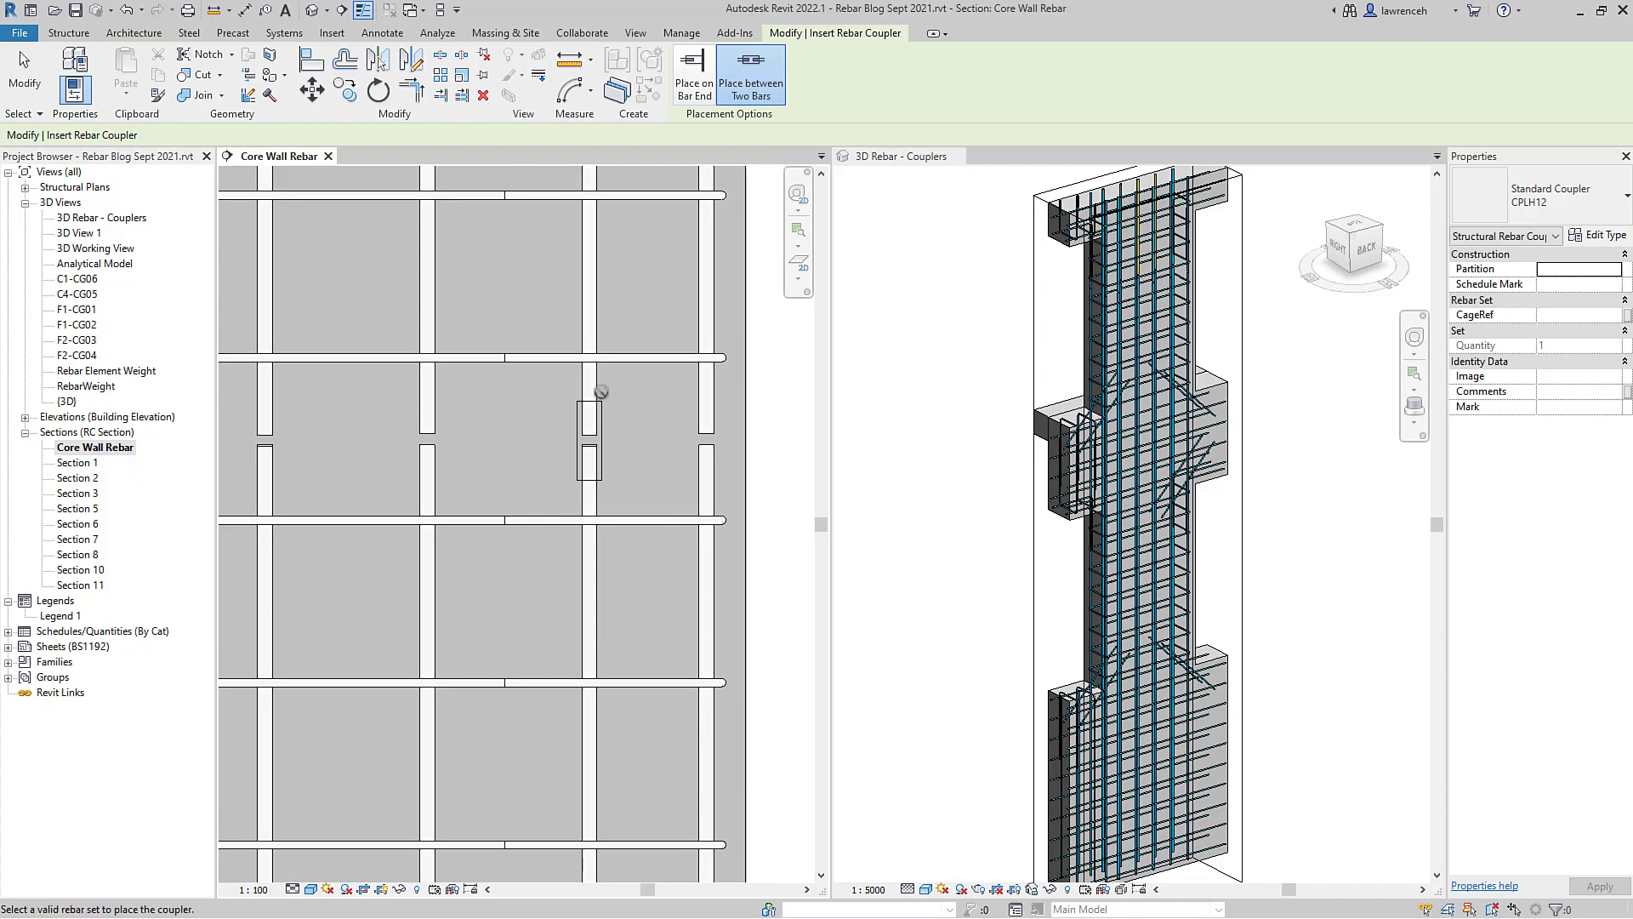
left_click(967, 423)
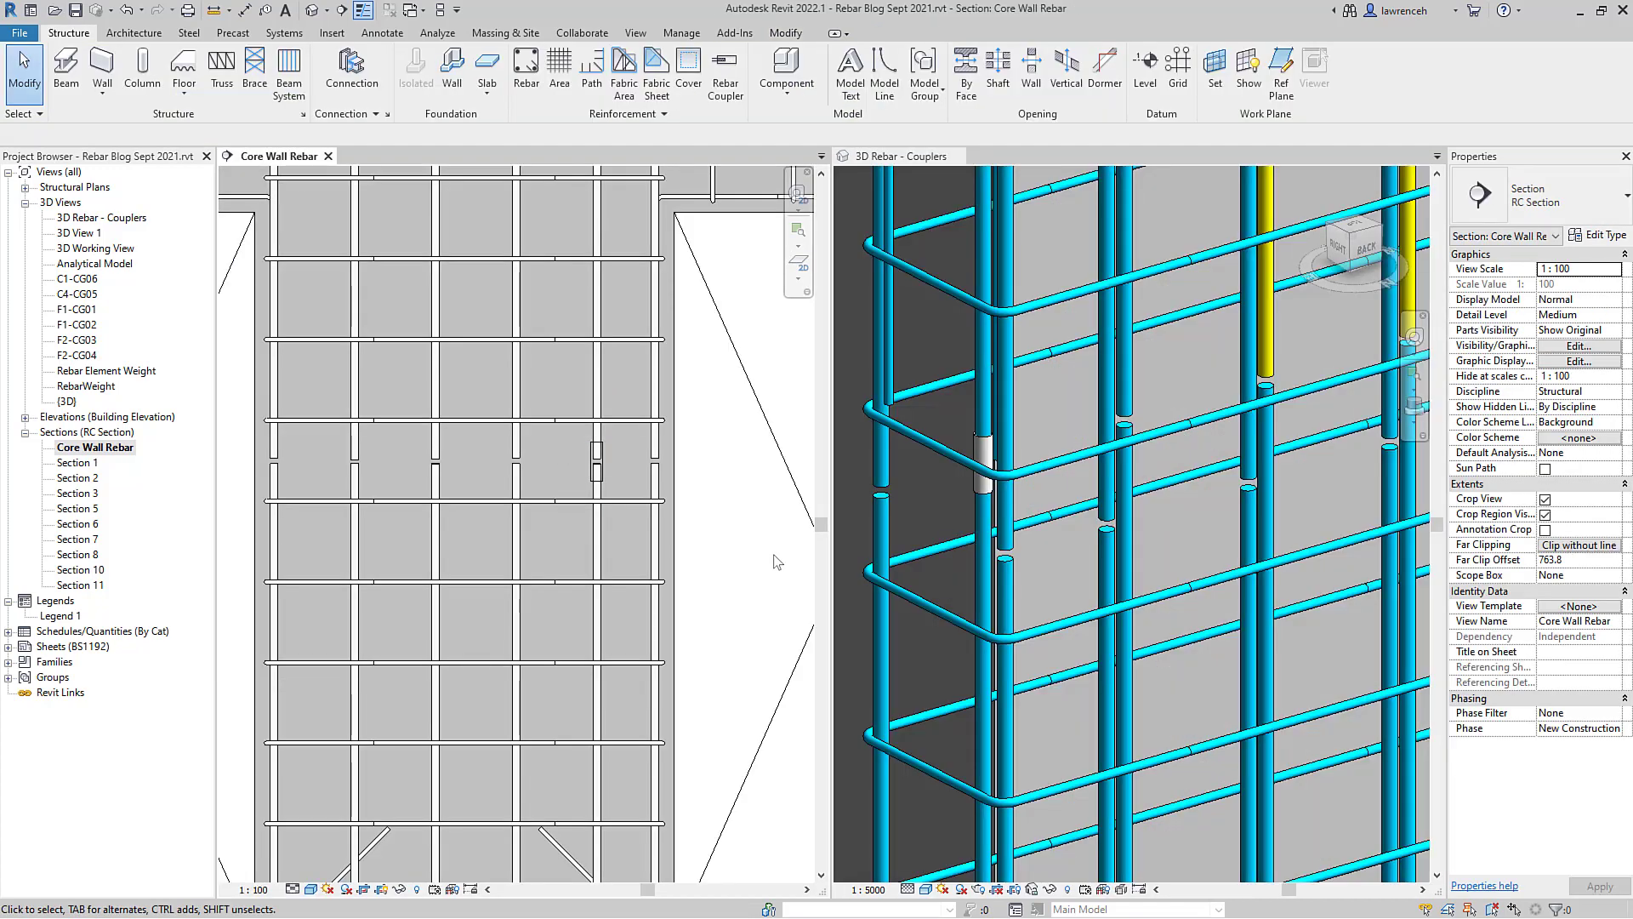
Step: Change the coupled vertical bar in the 3D view to Rebar Bar H10
left_click(973, 339)
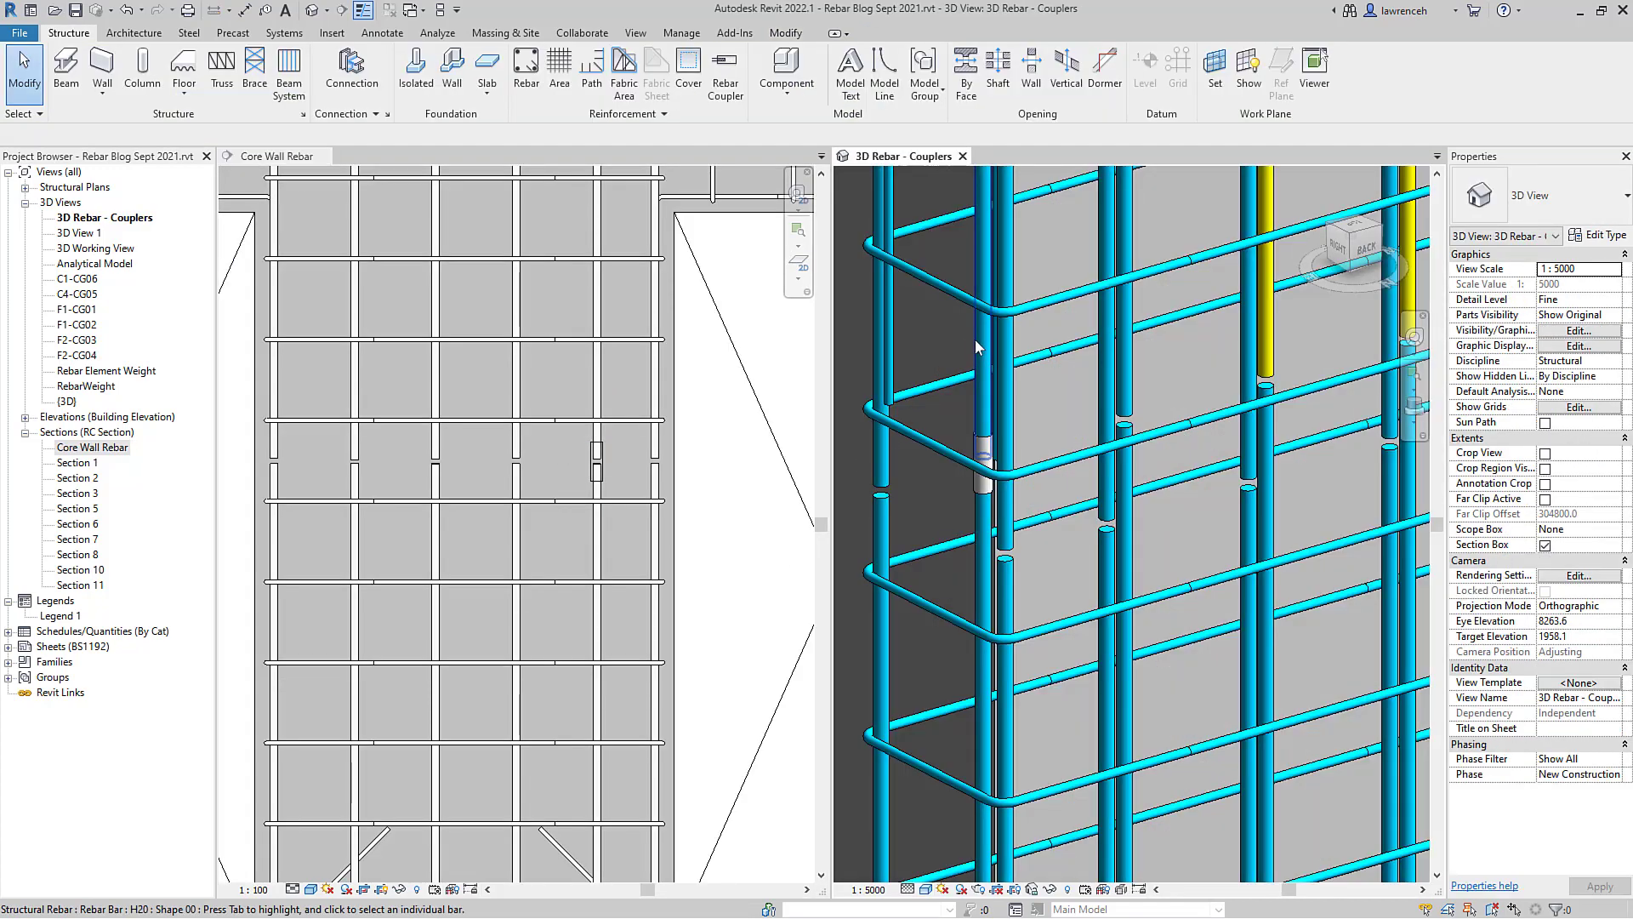
left_click(975, 339)
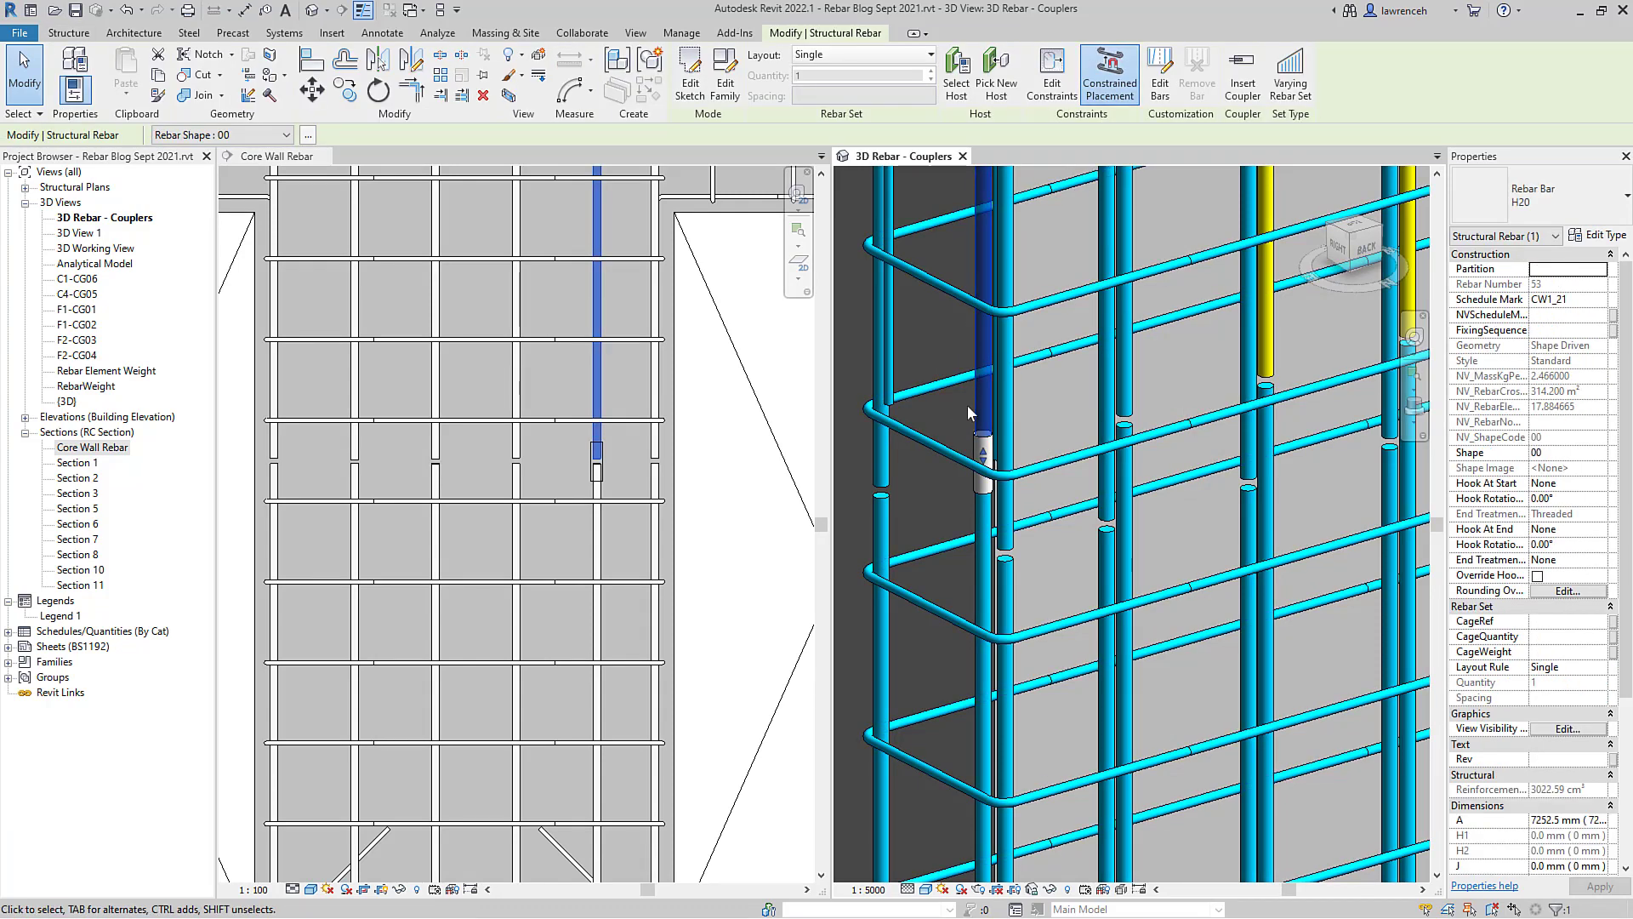
left_click(1575, 194)
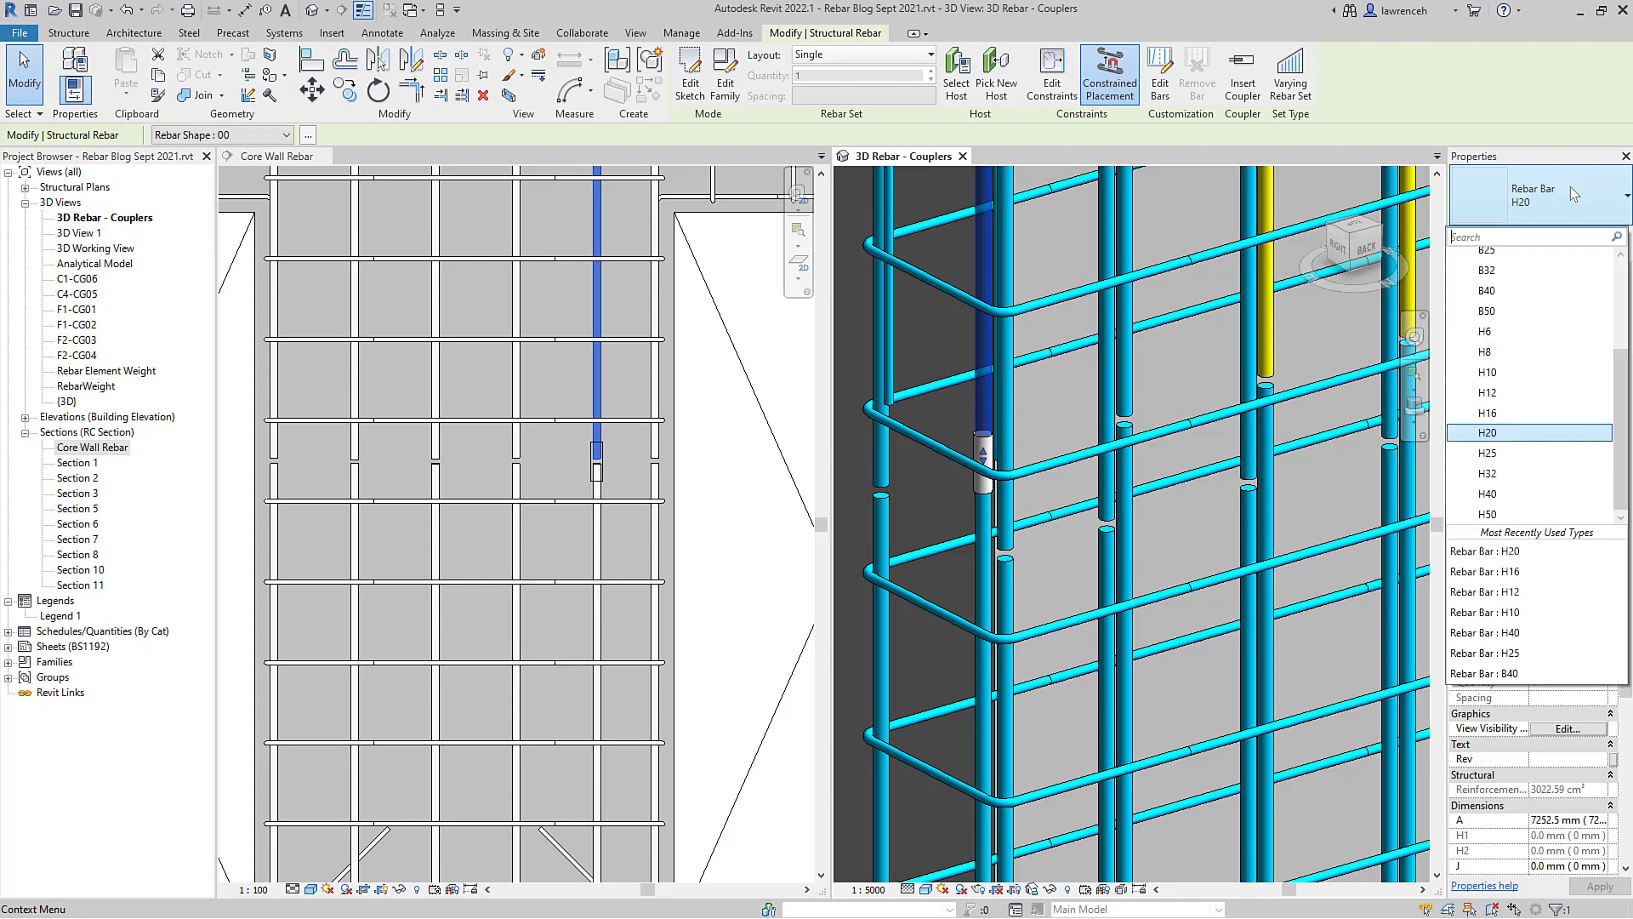
left_click(1488, 372)
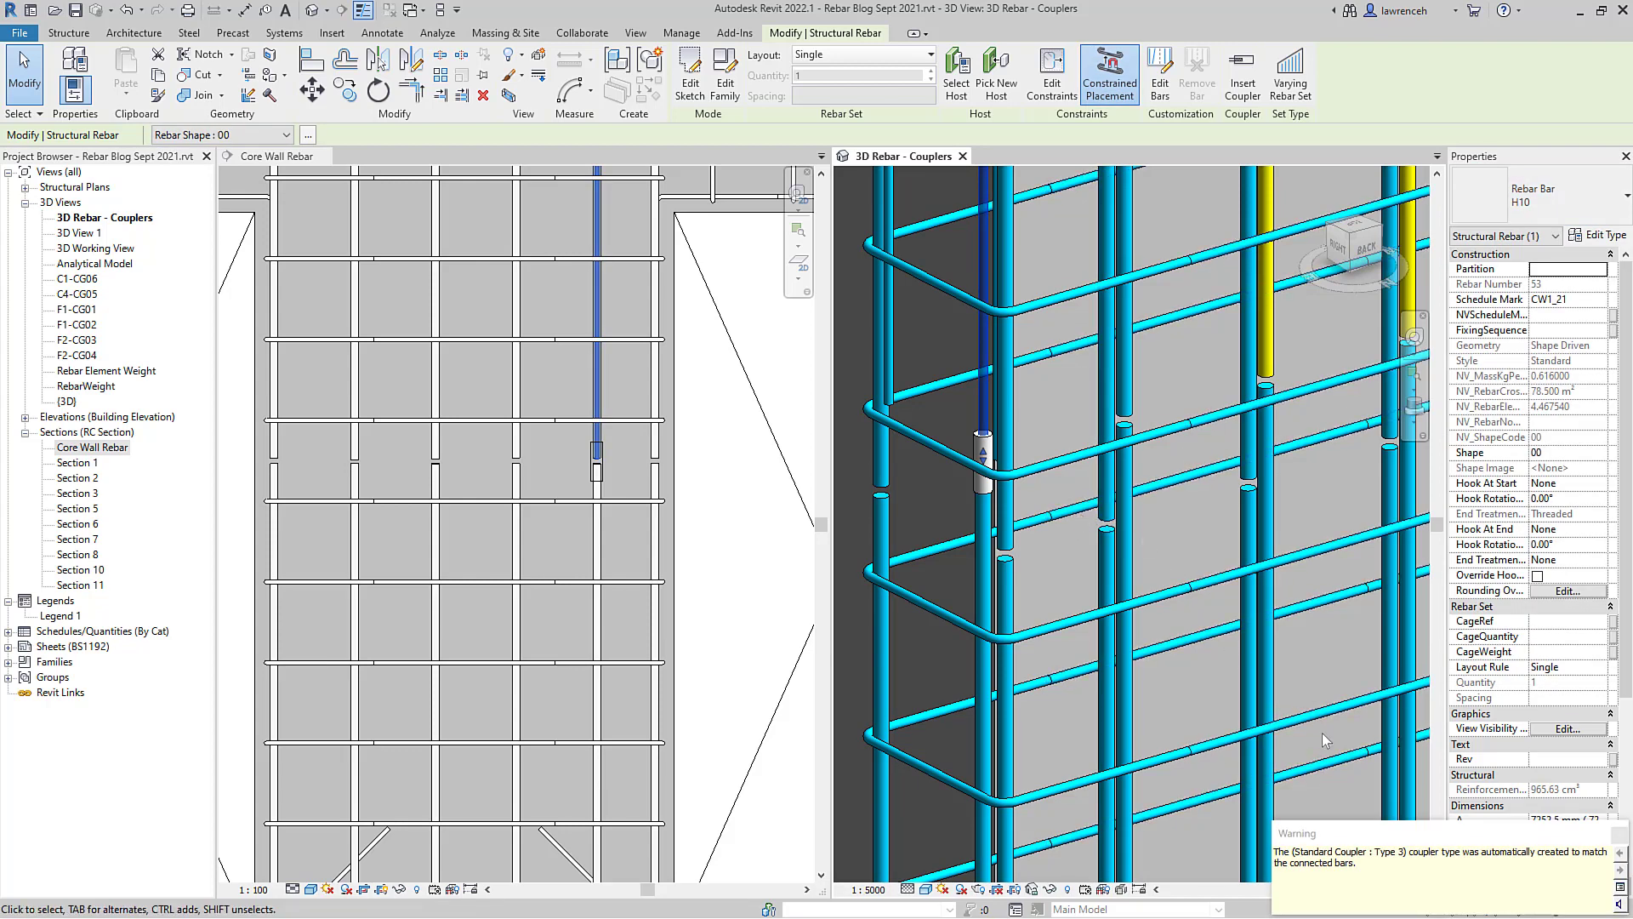
left_click_drag(1327, 806, 1096, 448)
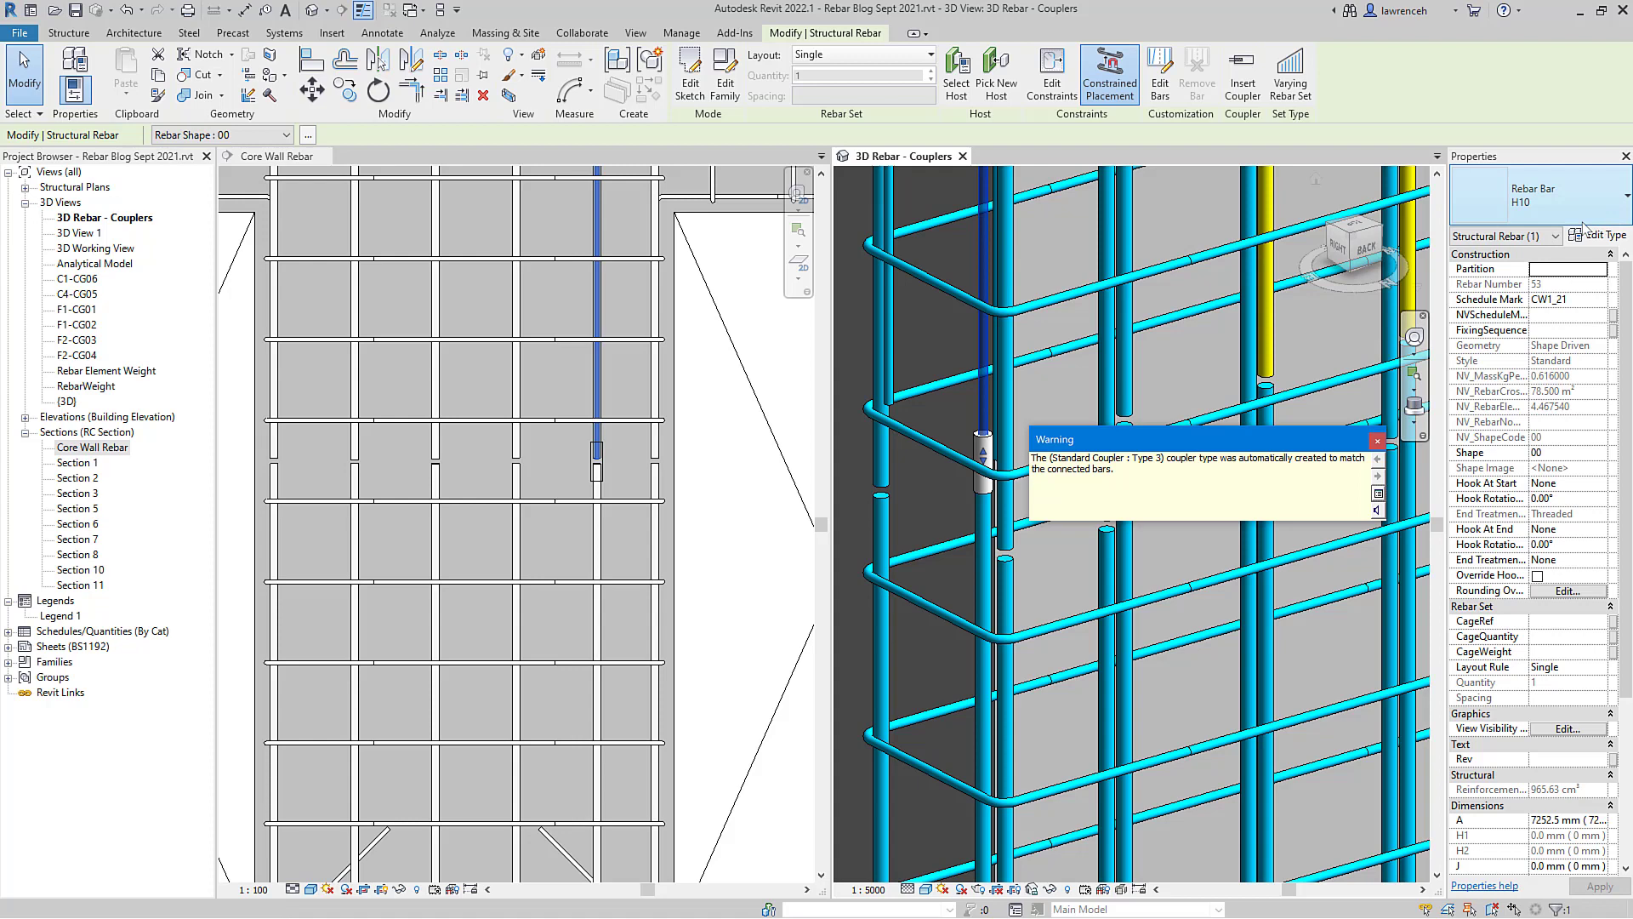
key("Escape")
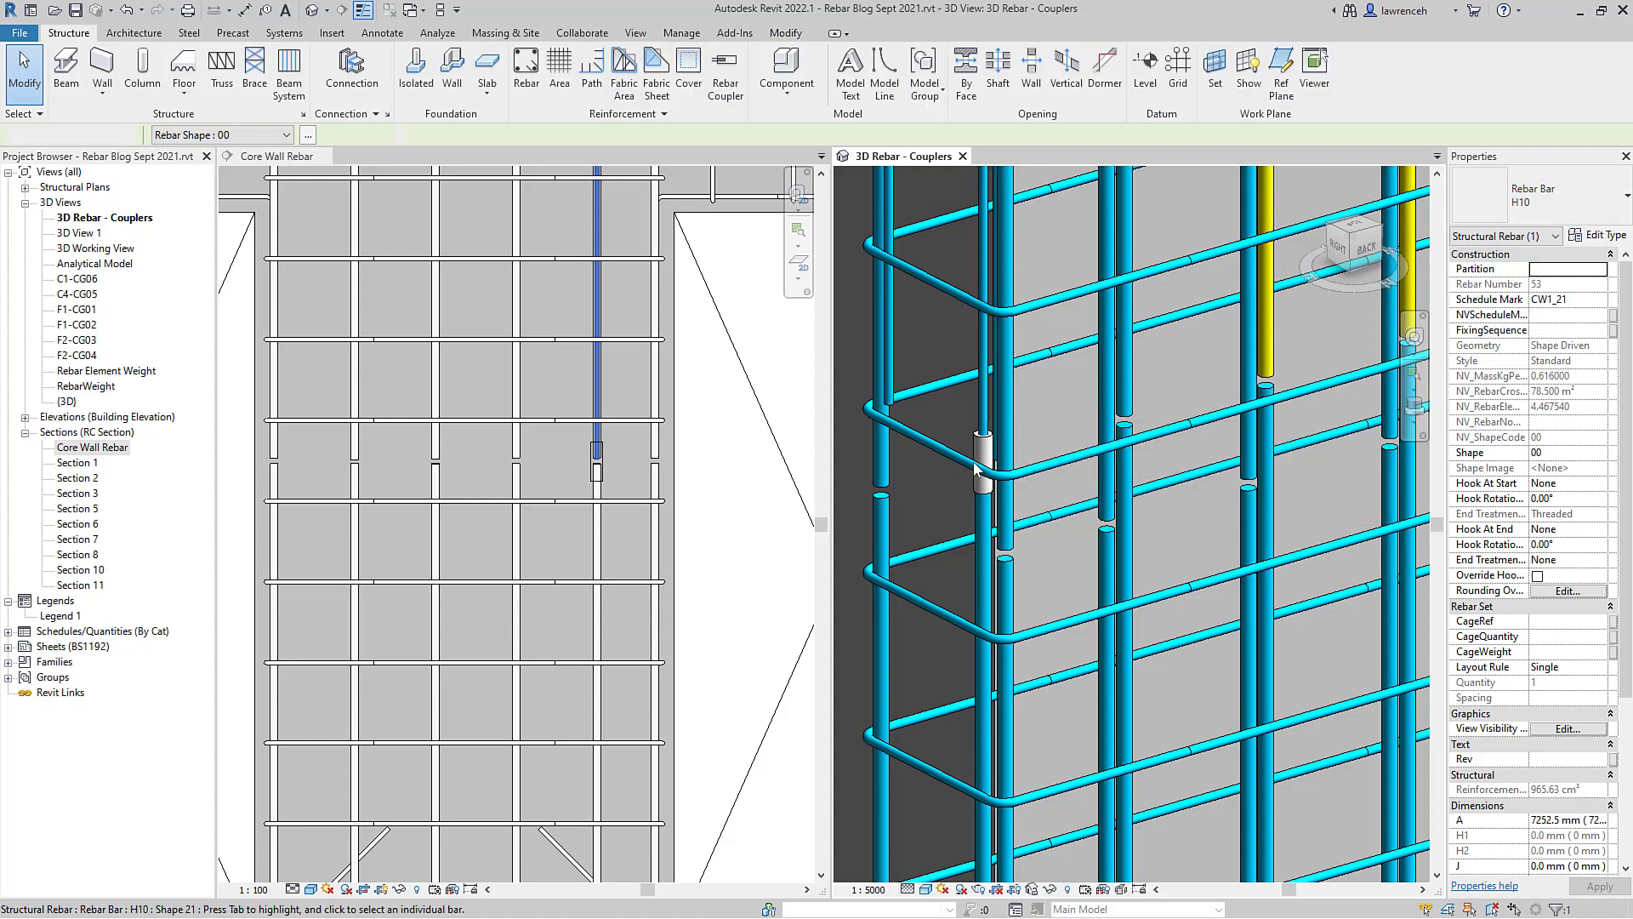
left_click(989, 446)
left_click(983, 459)
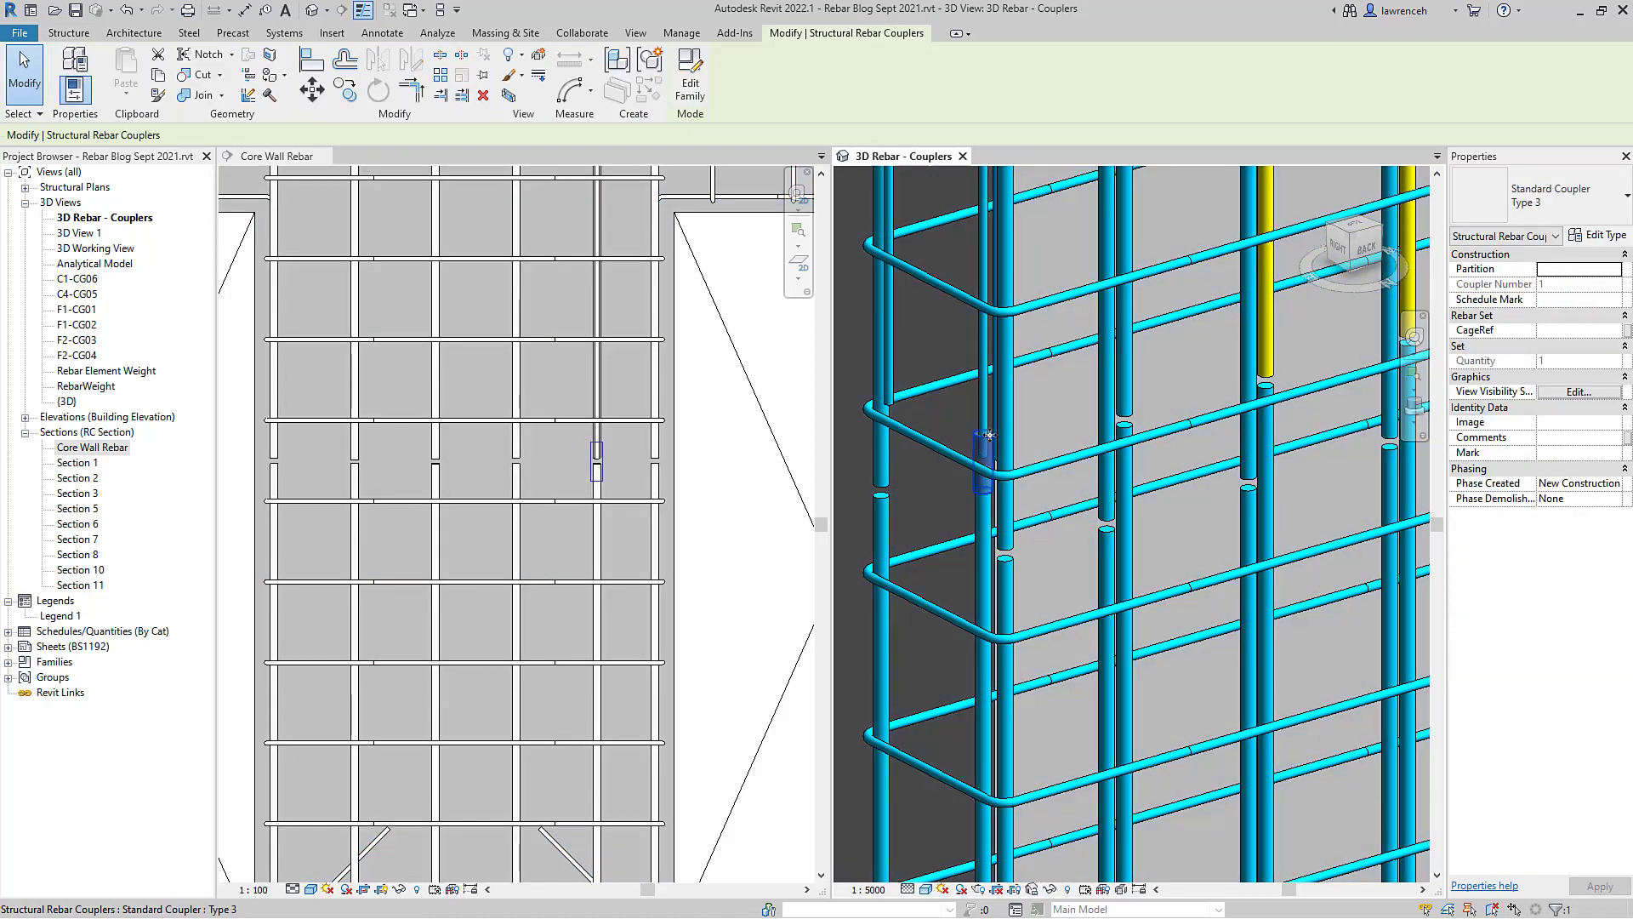
left_click(1600, 235)
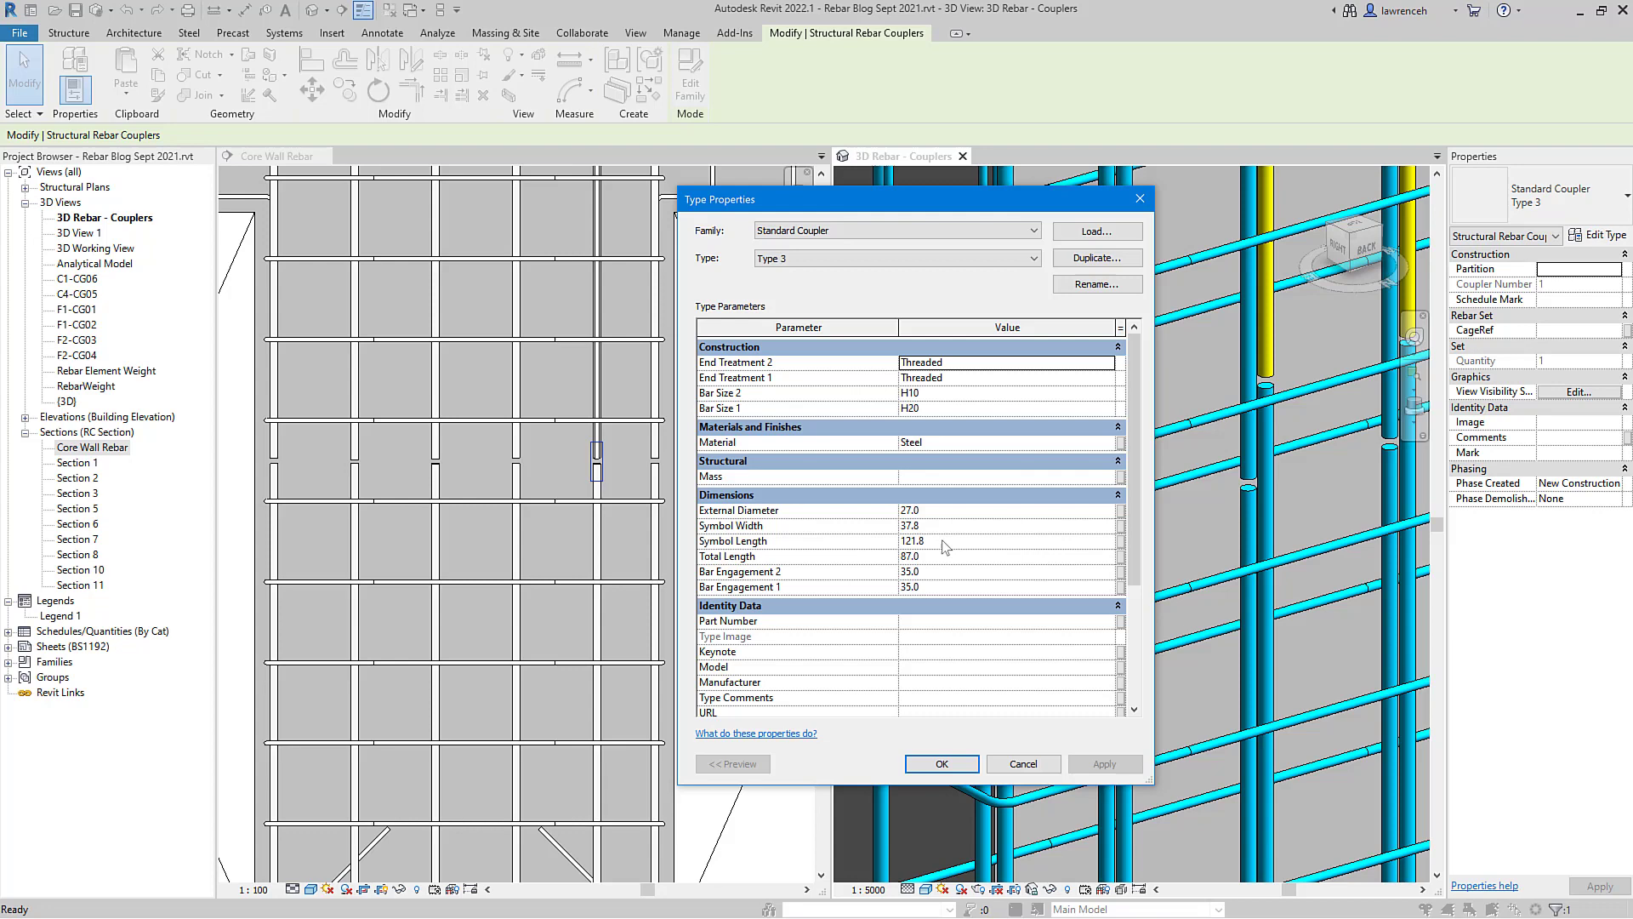
left_click(1038, 765)
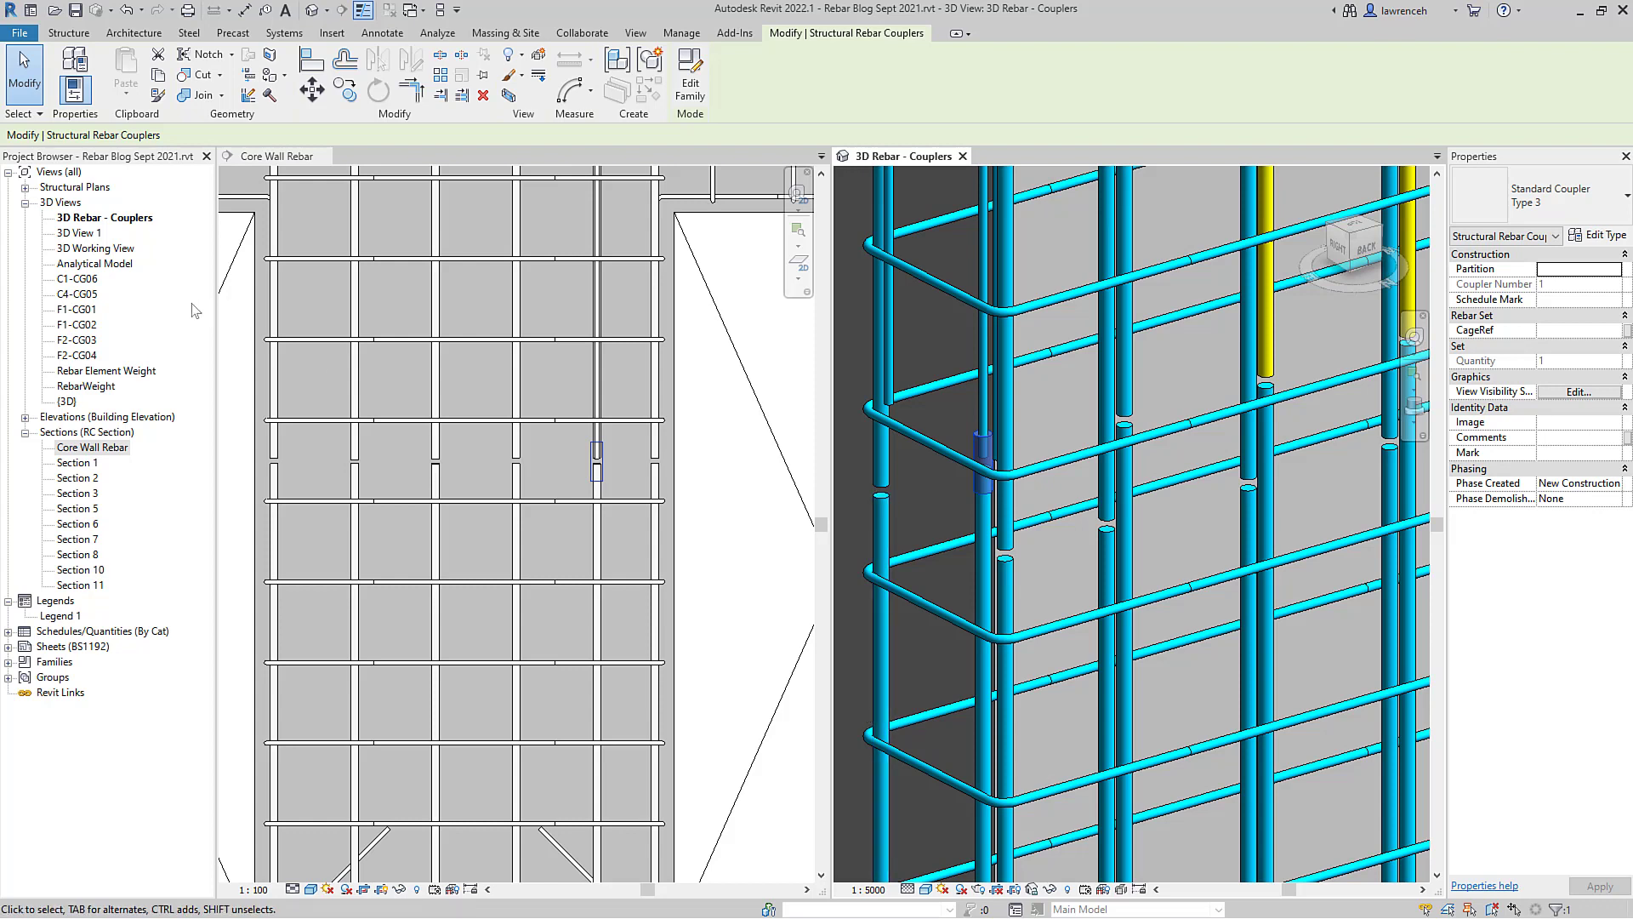
Step: Open the 3D Working View and close the Core Wall Rebar section
double_click(95, 249)
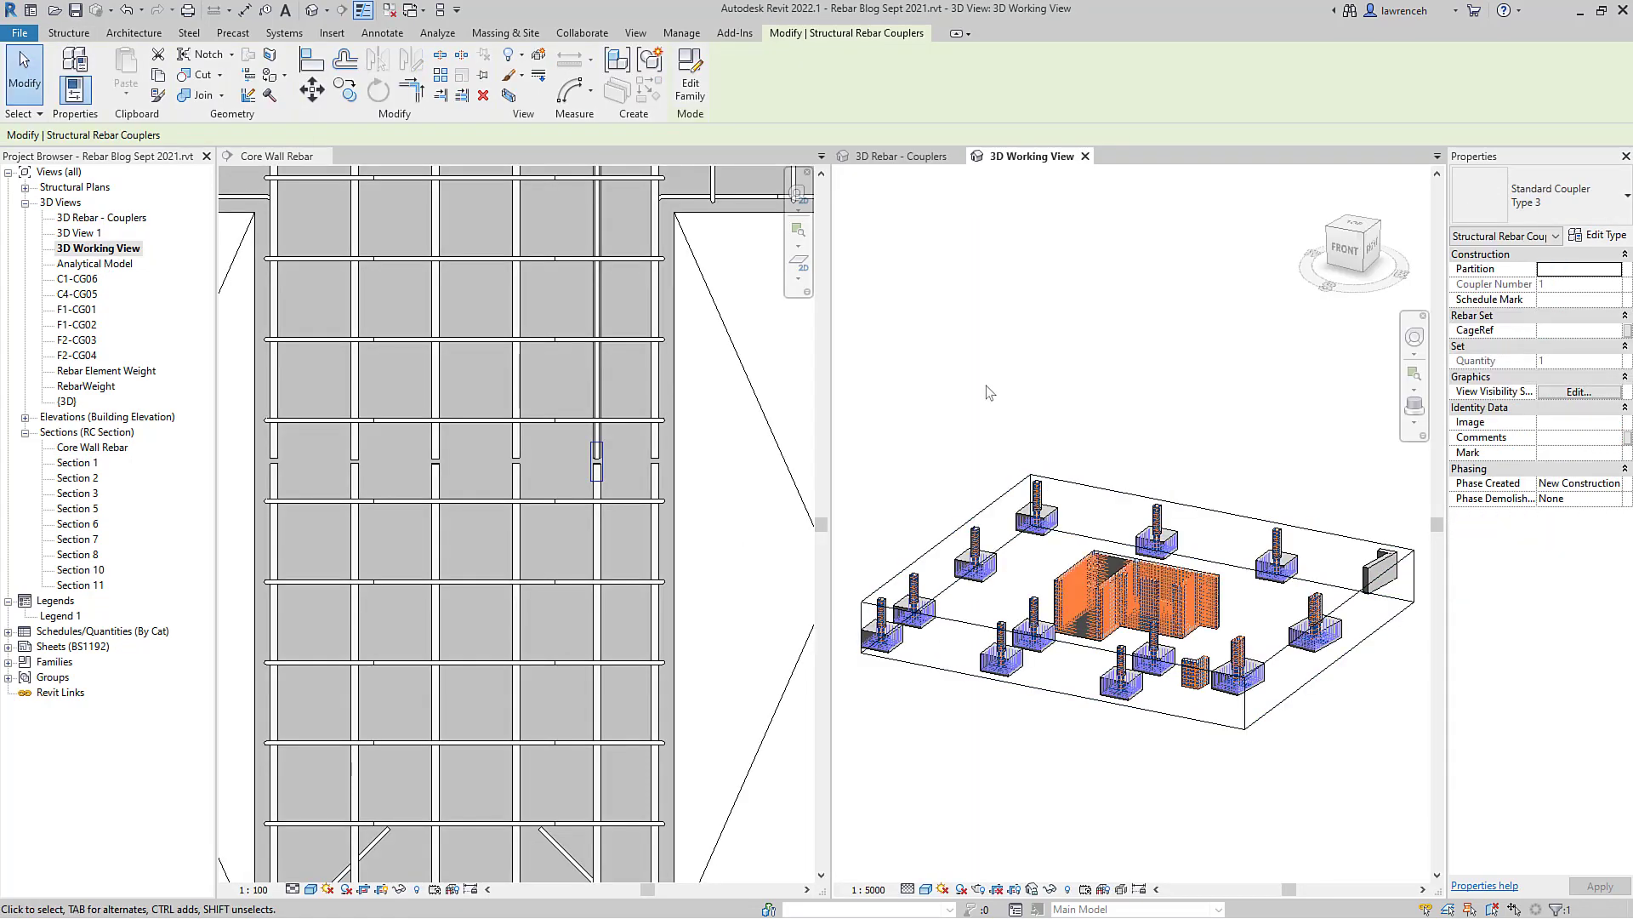
left_click(986, 385)
left_click(324, 156)
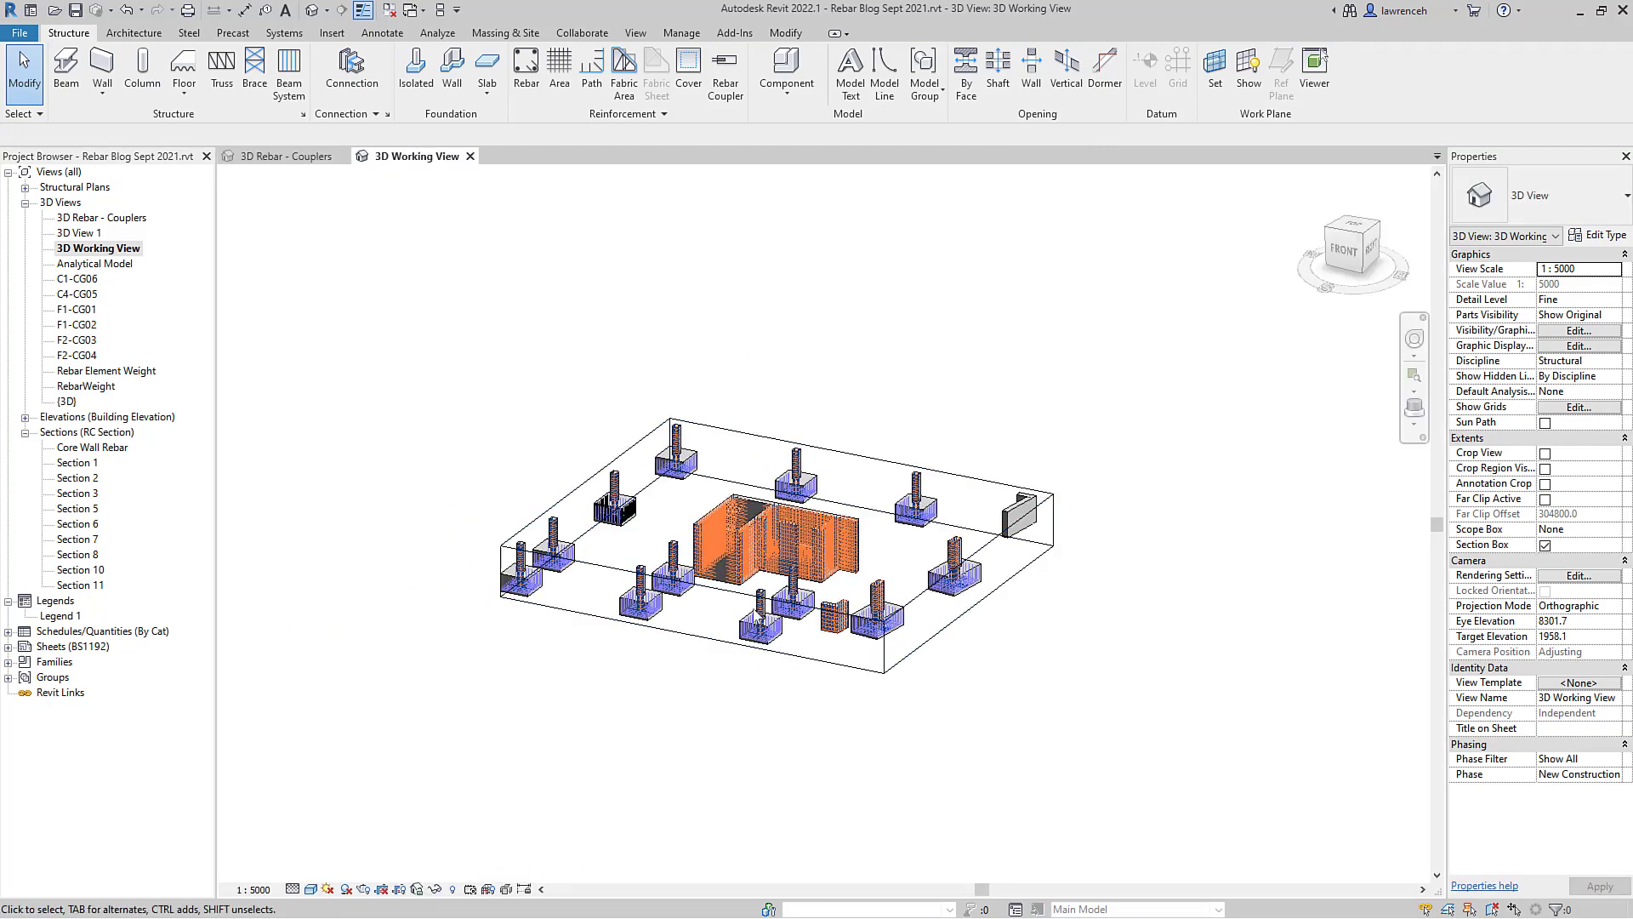
Step: Zoom and orbit in on a pad footing and select one of its bars
scroll(816, 668, "up", 5)
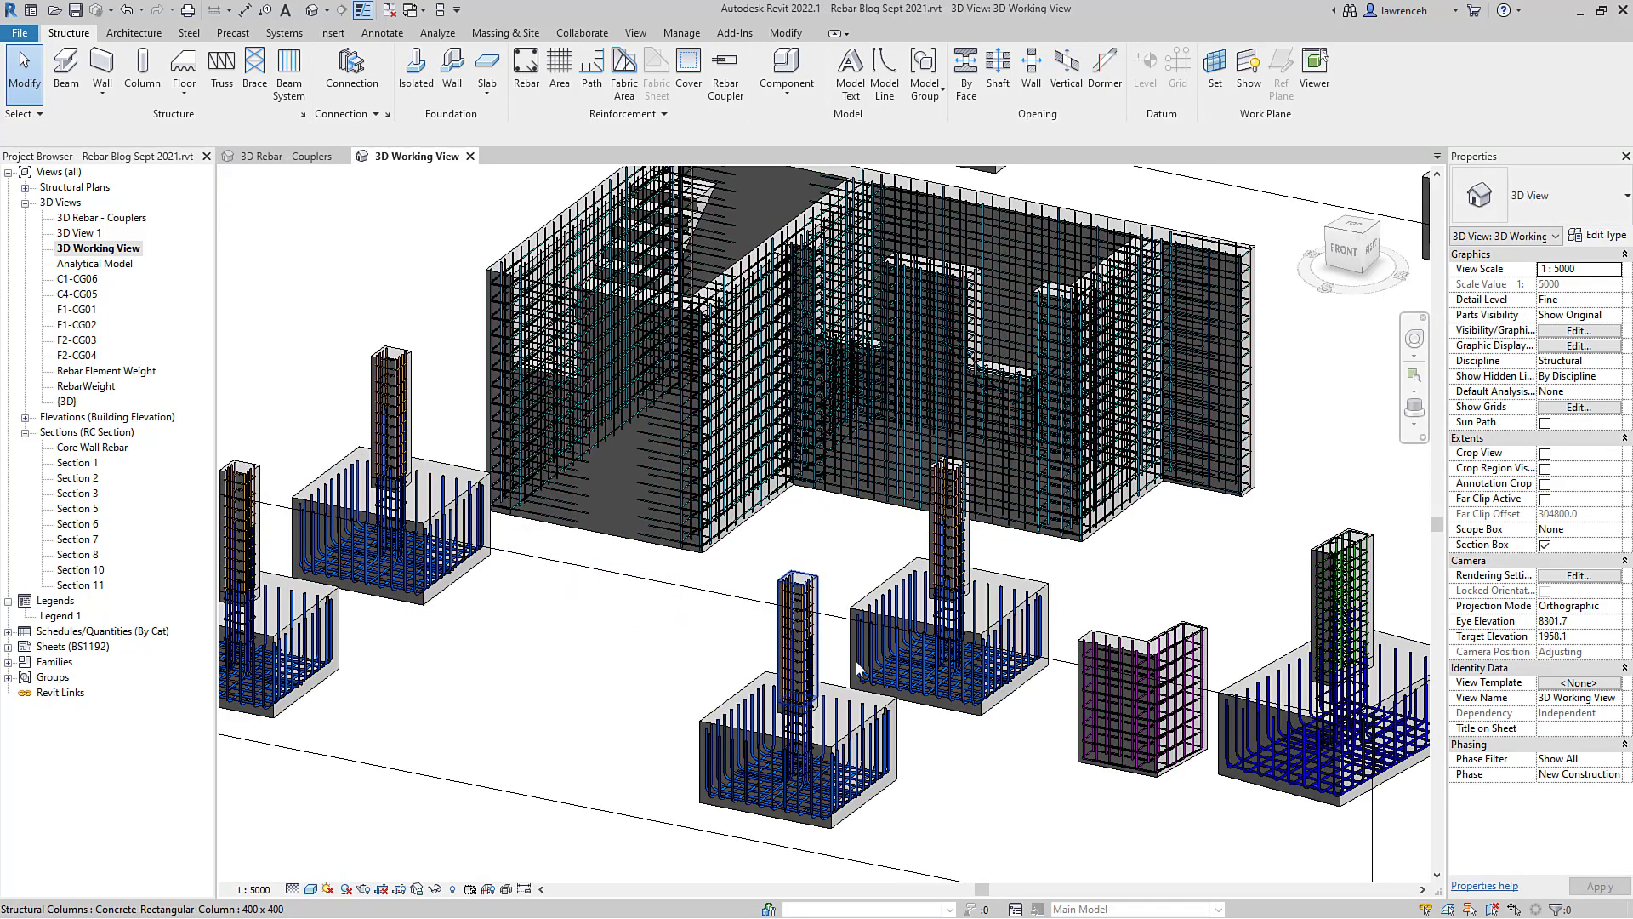
middle_click_drag(838, 668, 793, 645, "shift")
scroll(696, 504, "up", 3)
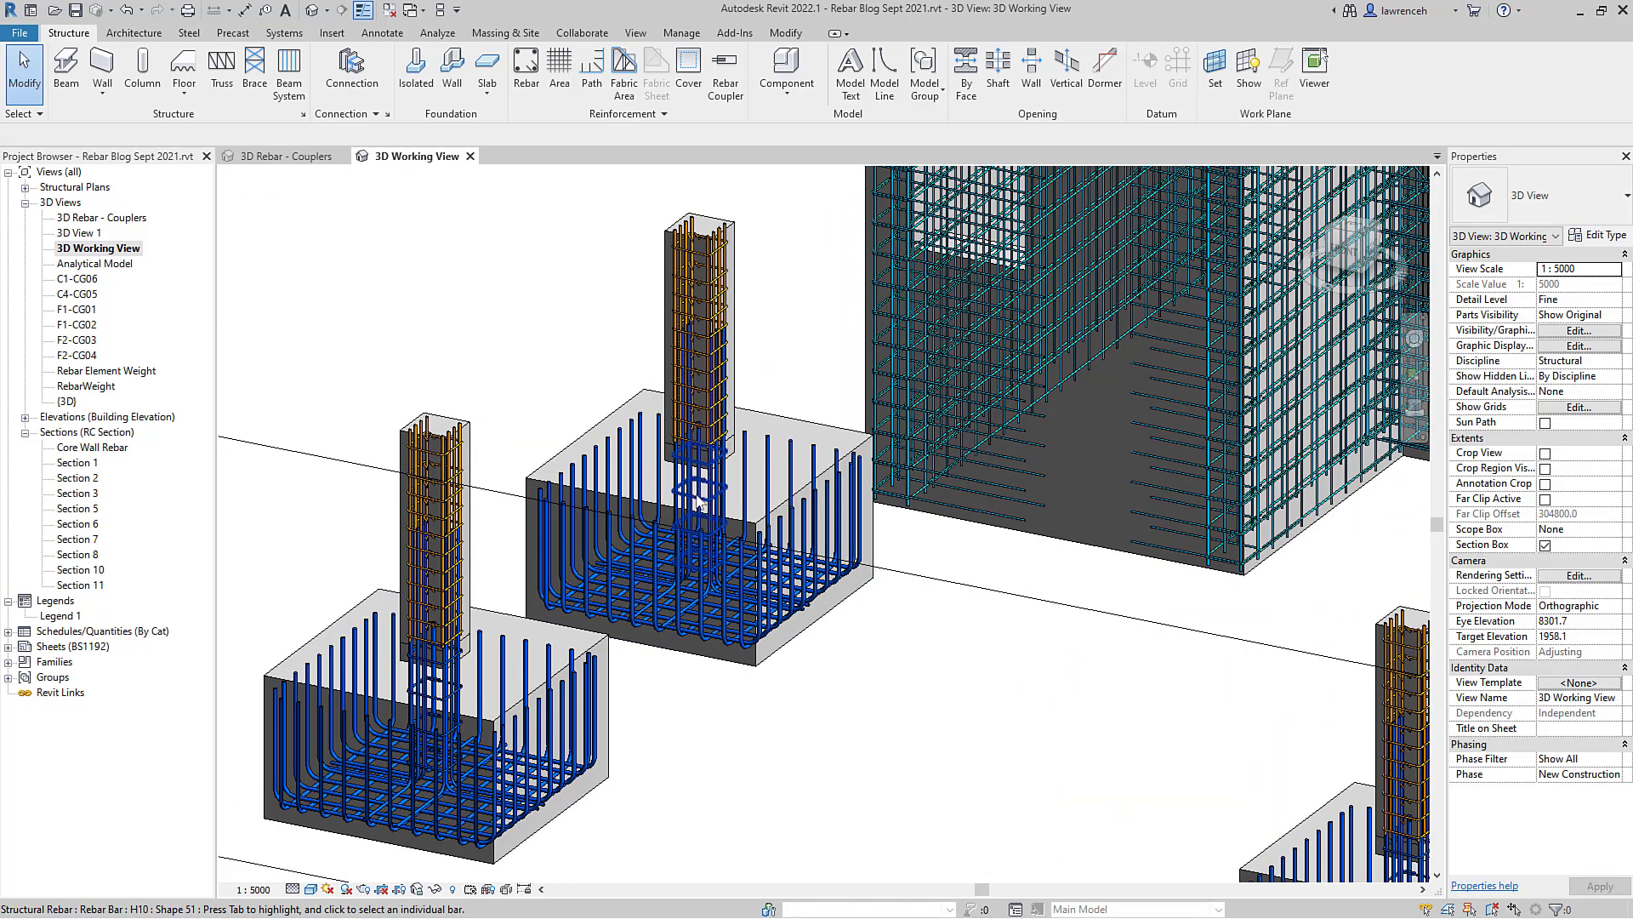
scroll(706, 473, "up", 2)
scroll(701, 455, "up", 3)
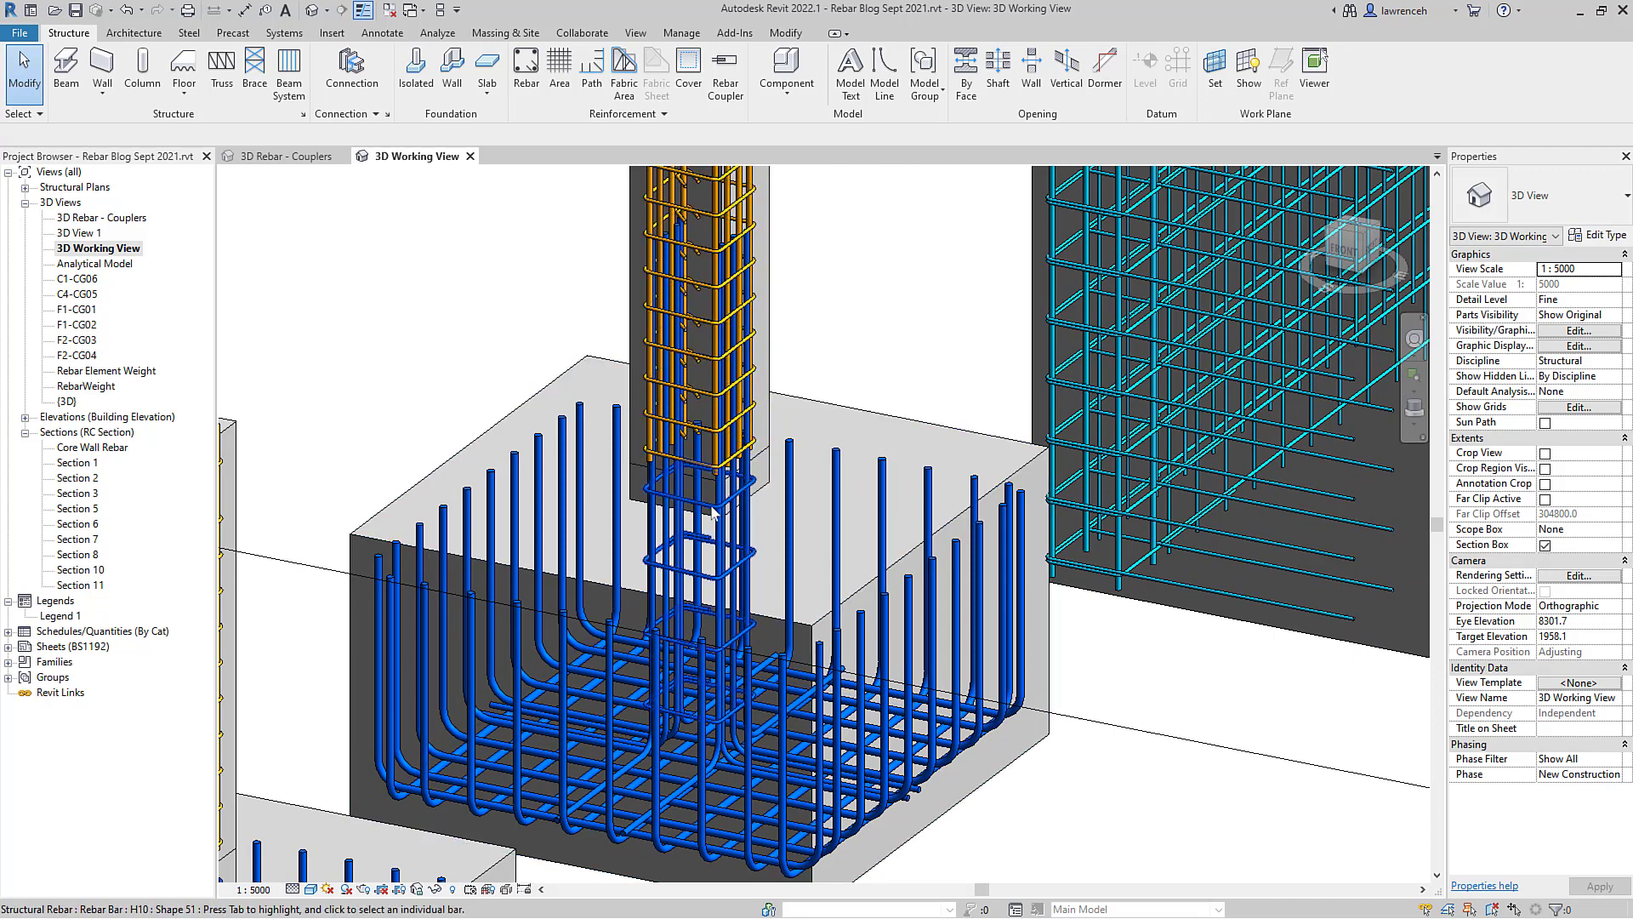
left_click(840, 423)
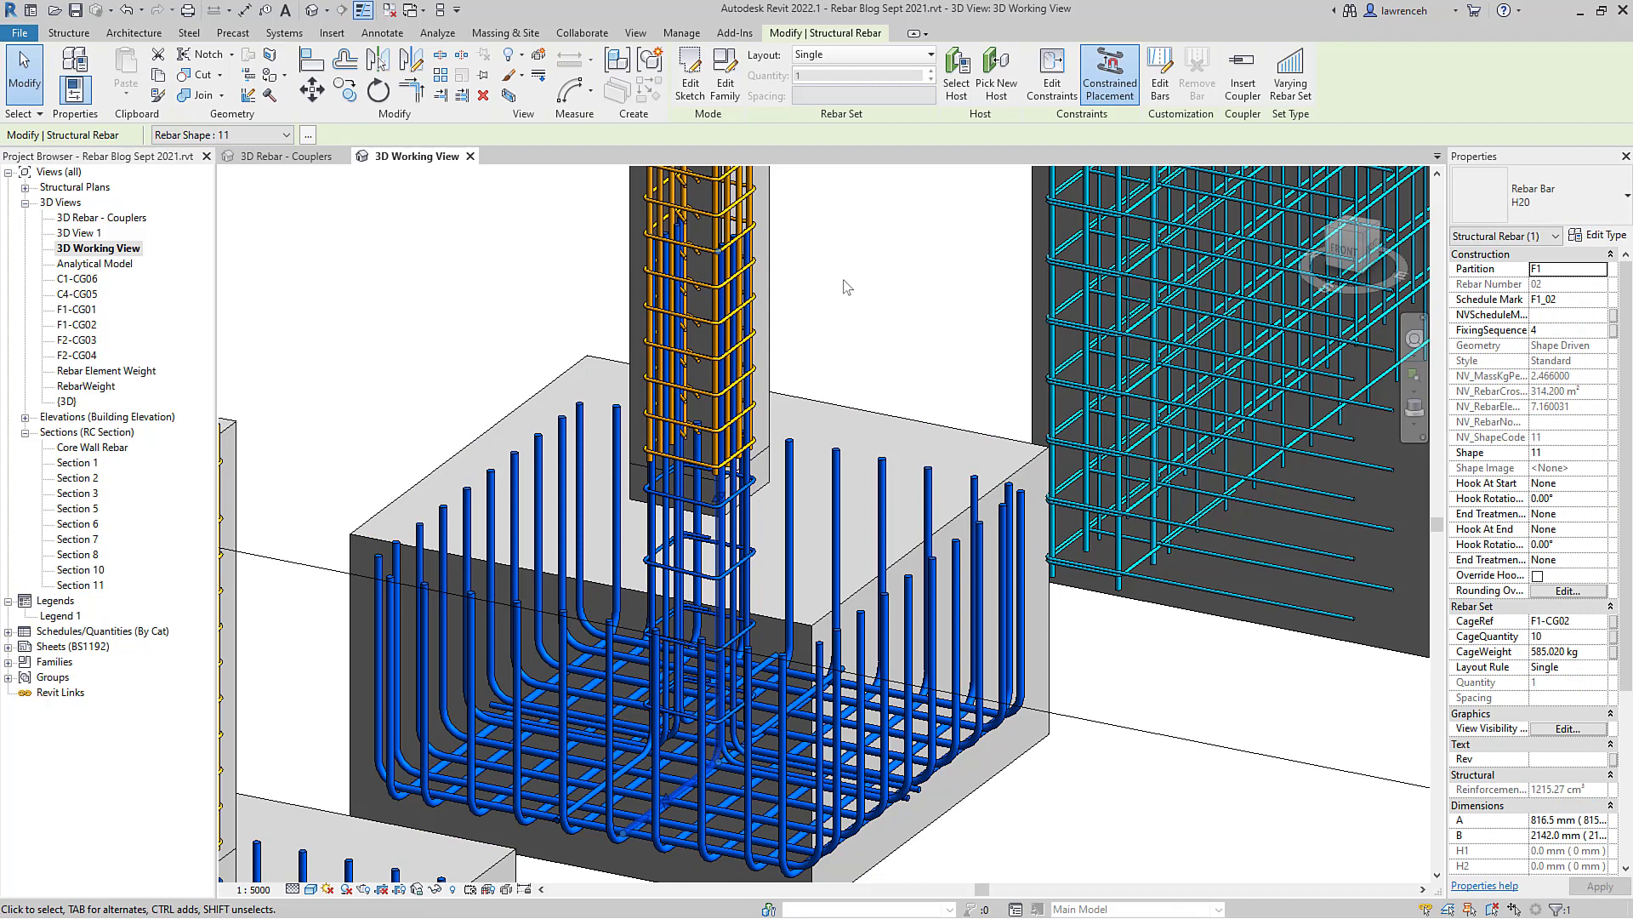
middle_click_drag(729, 169, 734, 272)
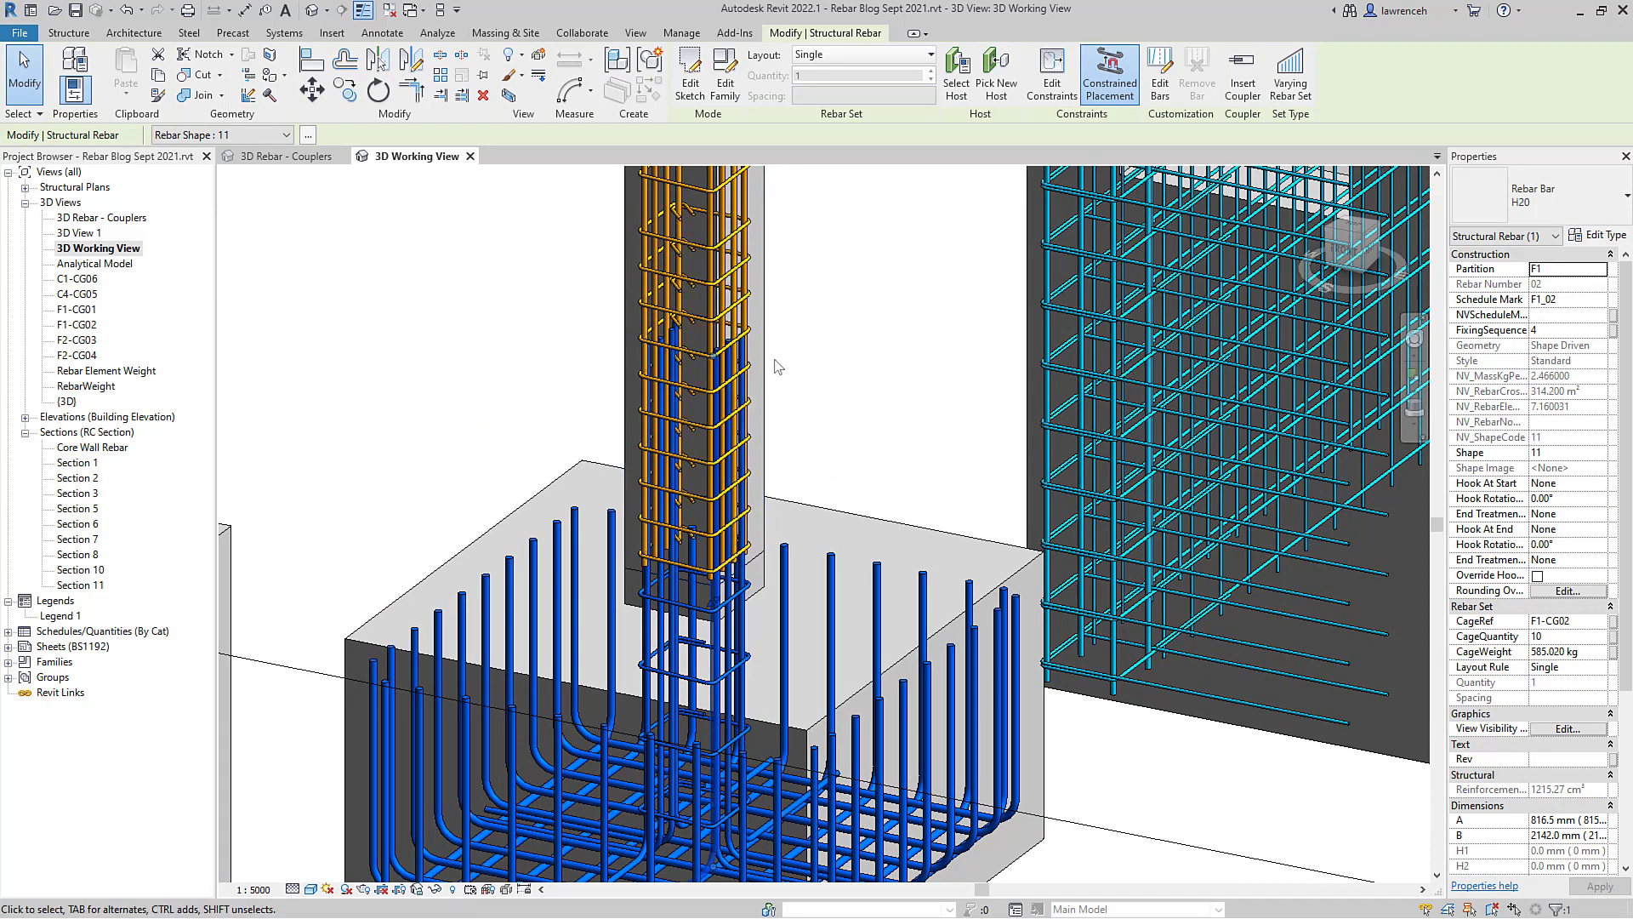
scroll(772, 388, "down", 5)
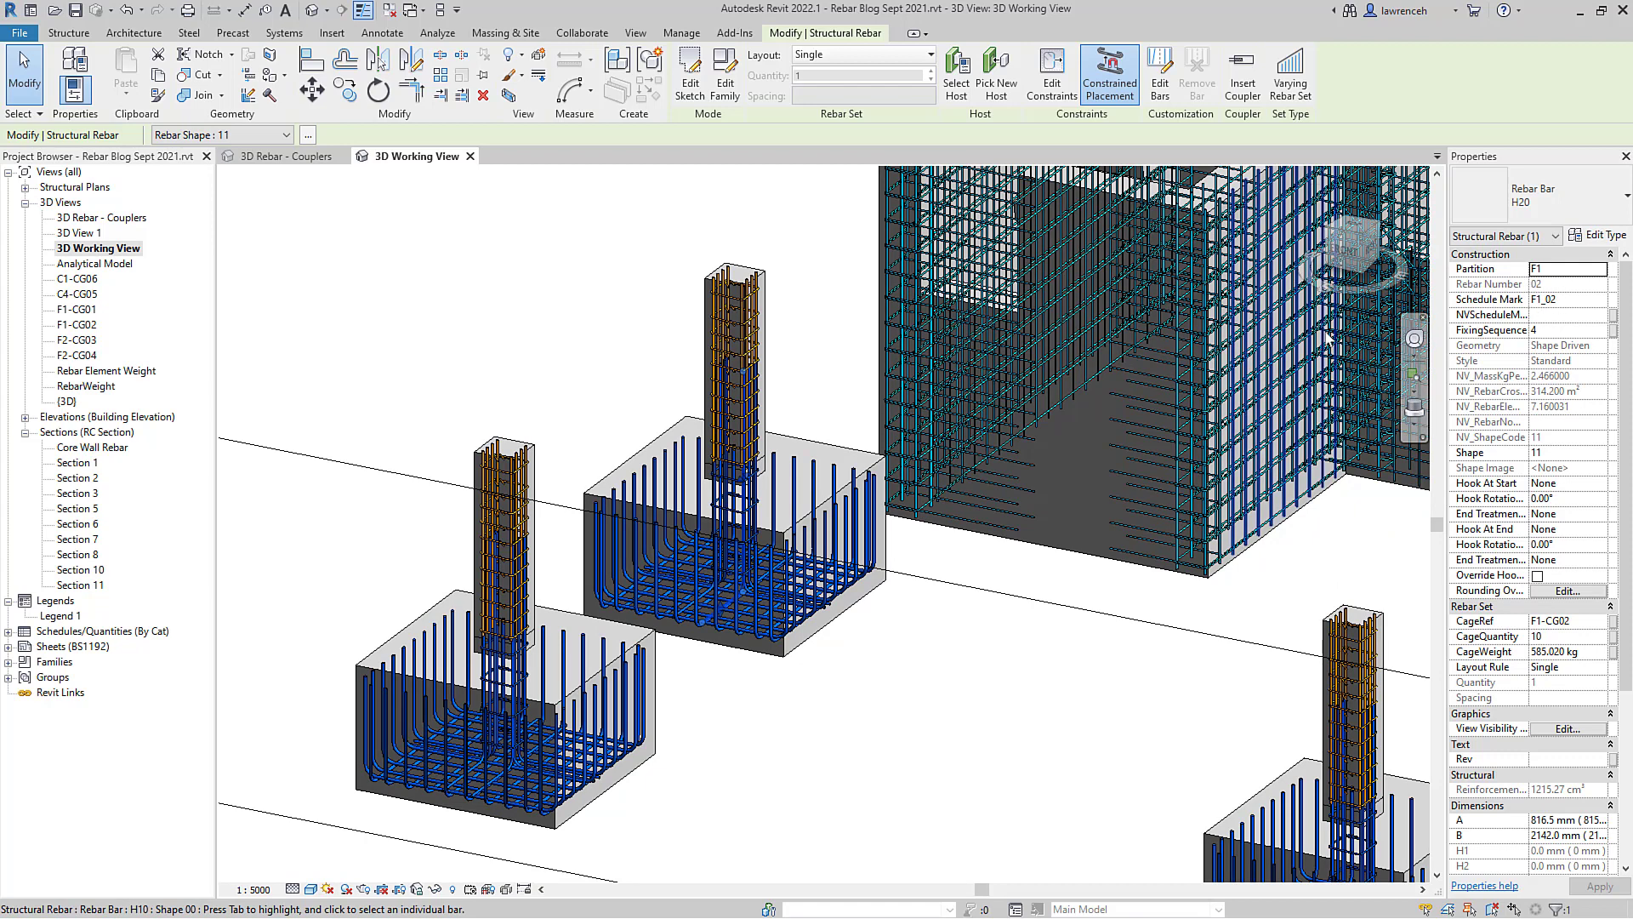
Step: Select all bars sharing the same schedule mark and zoom to fit the model
right_click(816, 298)
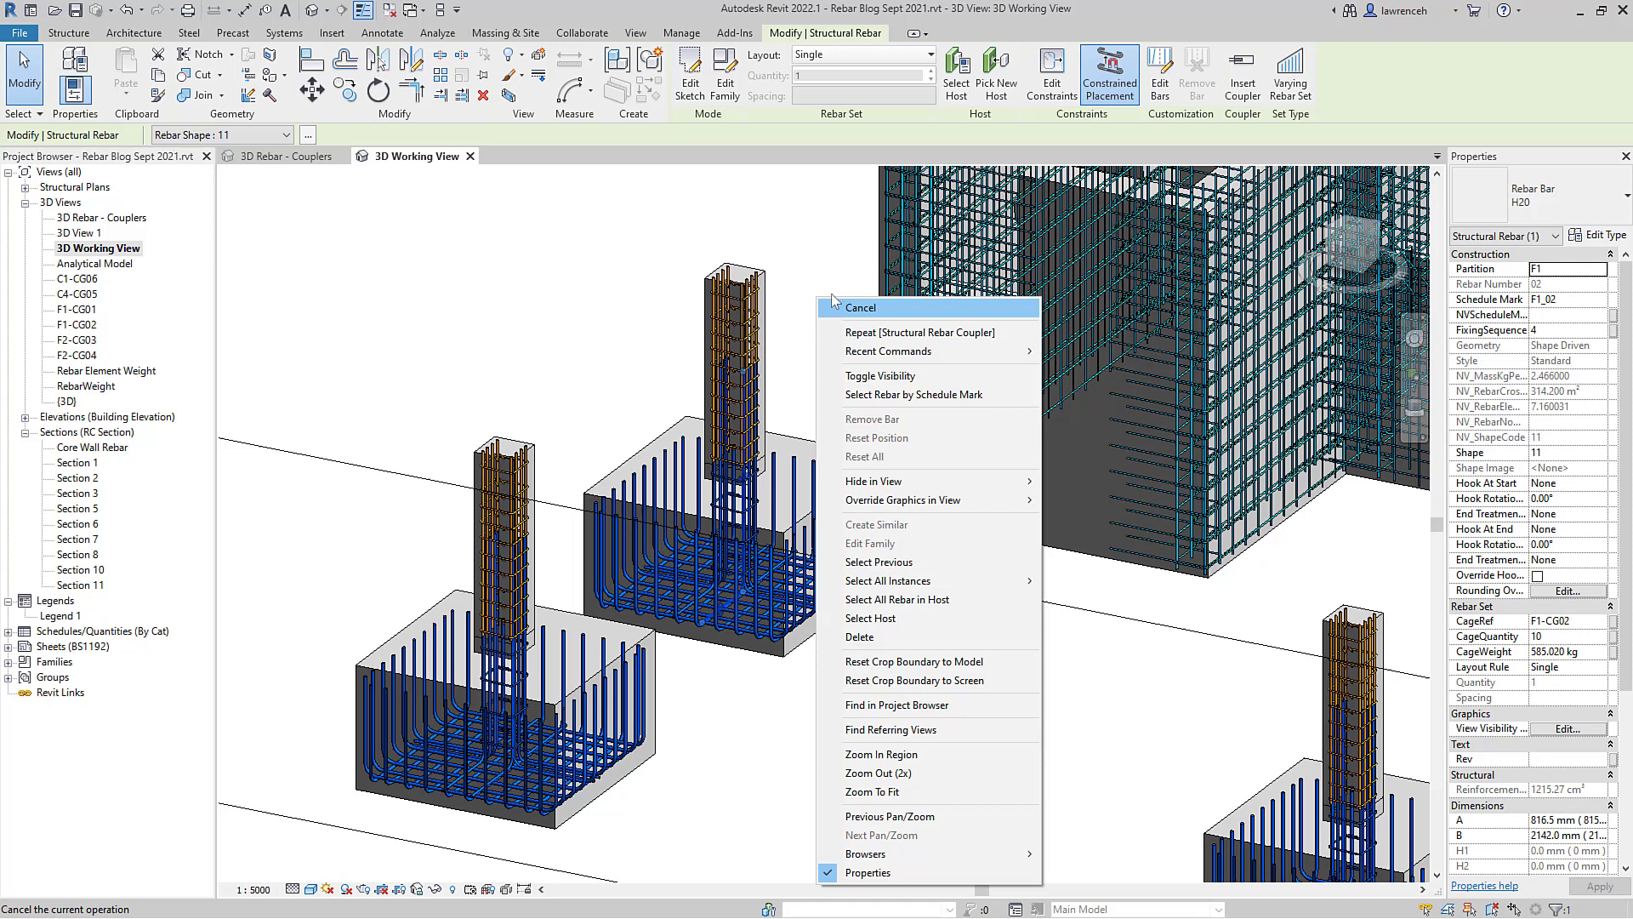
left_click(912, 396)
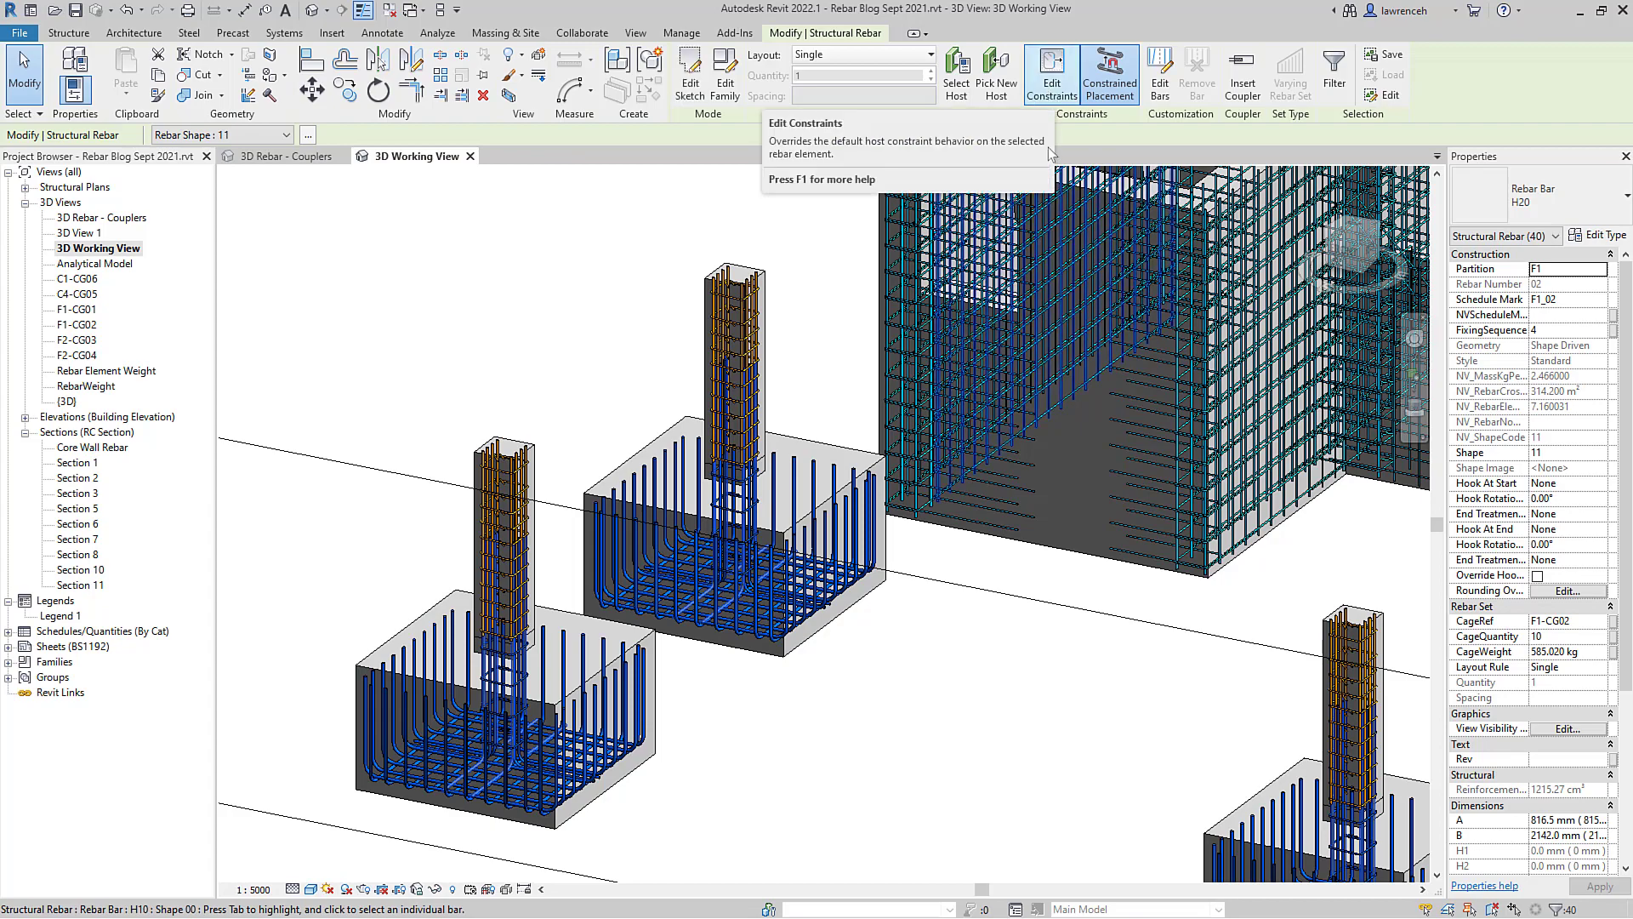
key("z")
key("f")
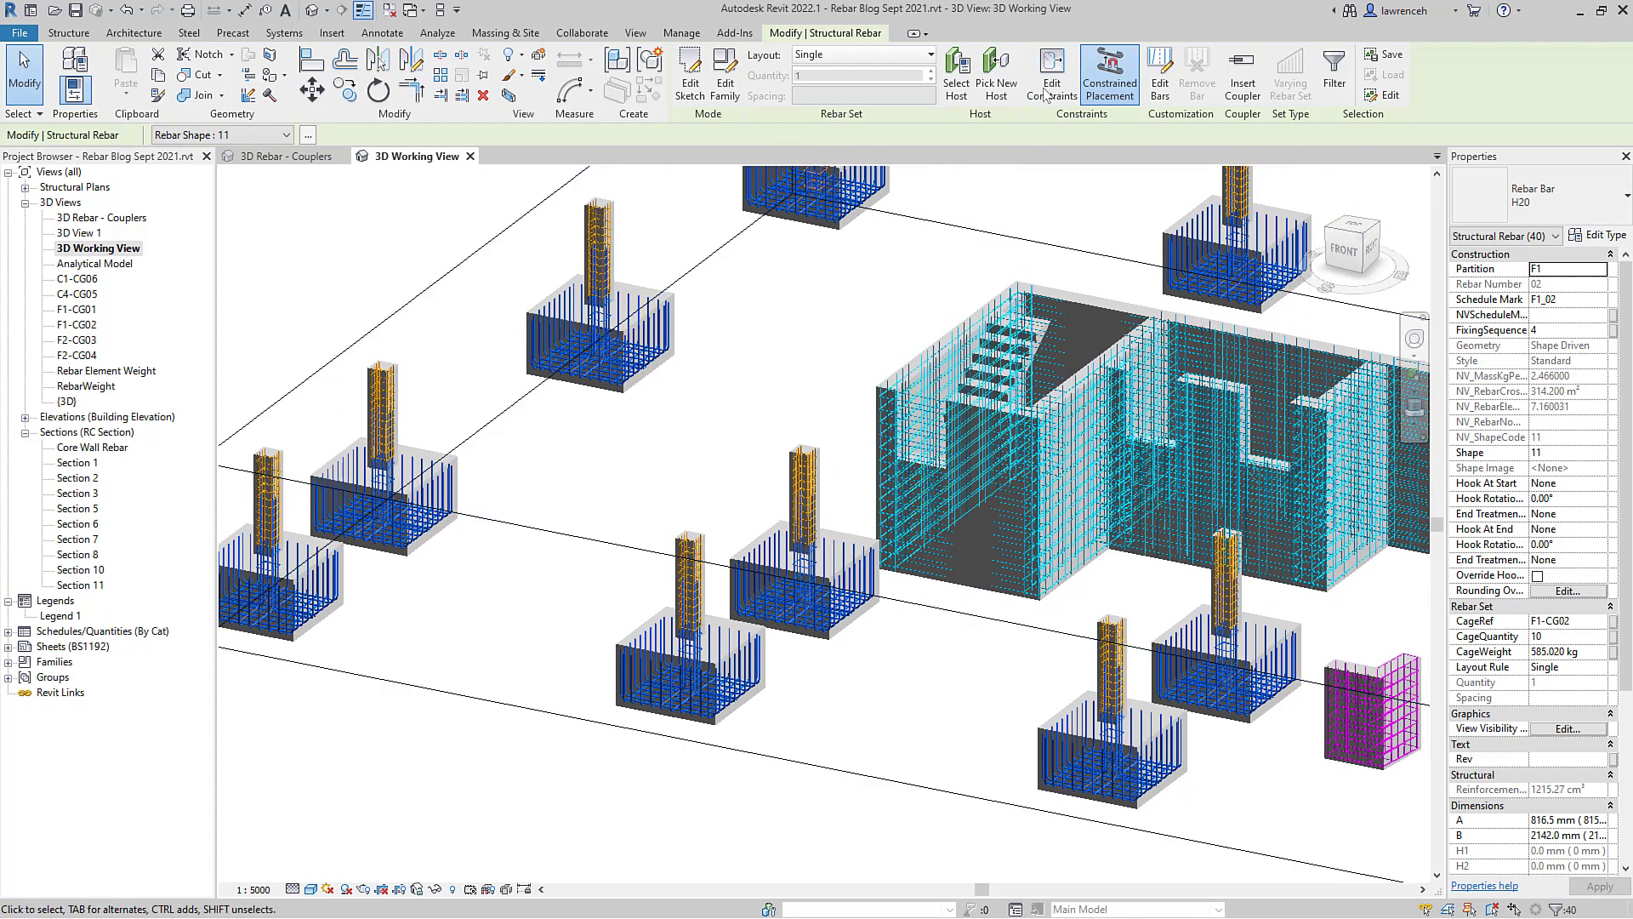
Step: Change the column bars' 920 mm start constraint offset to -1200 mm
left_click(1051, 86)
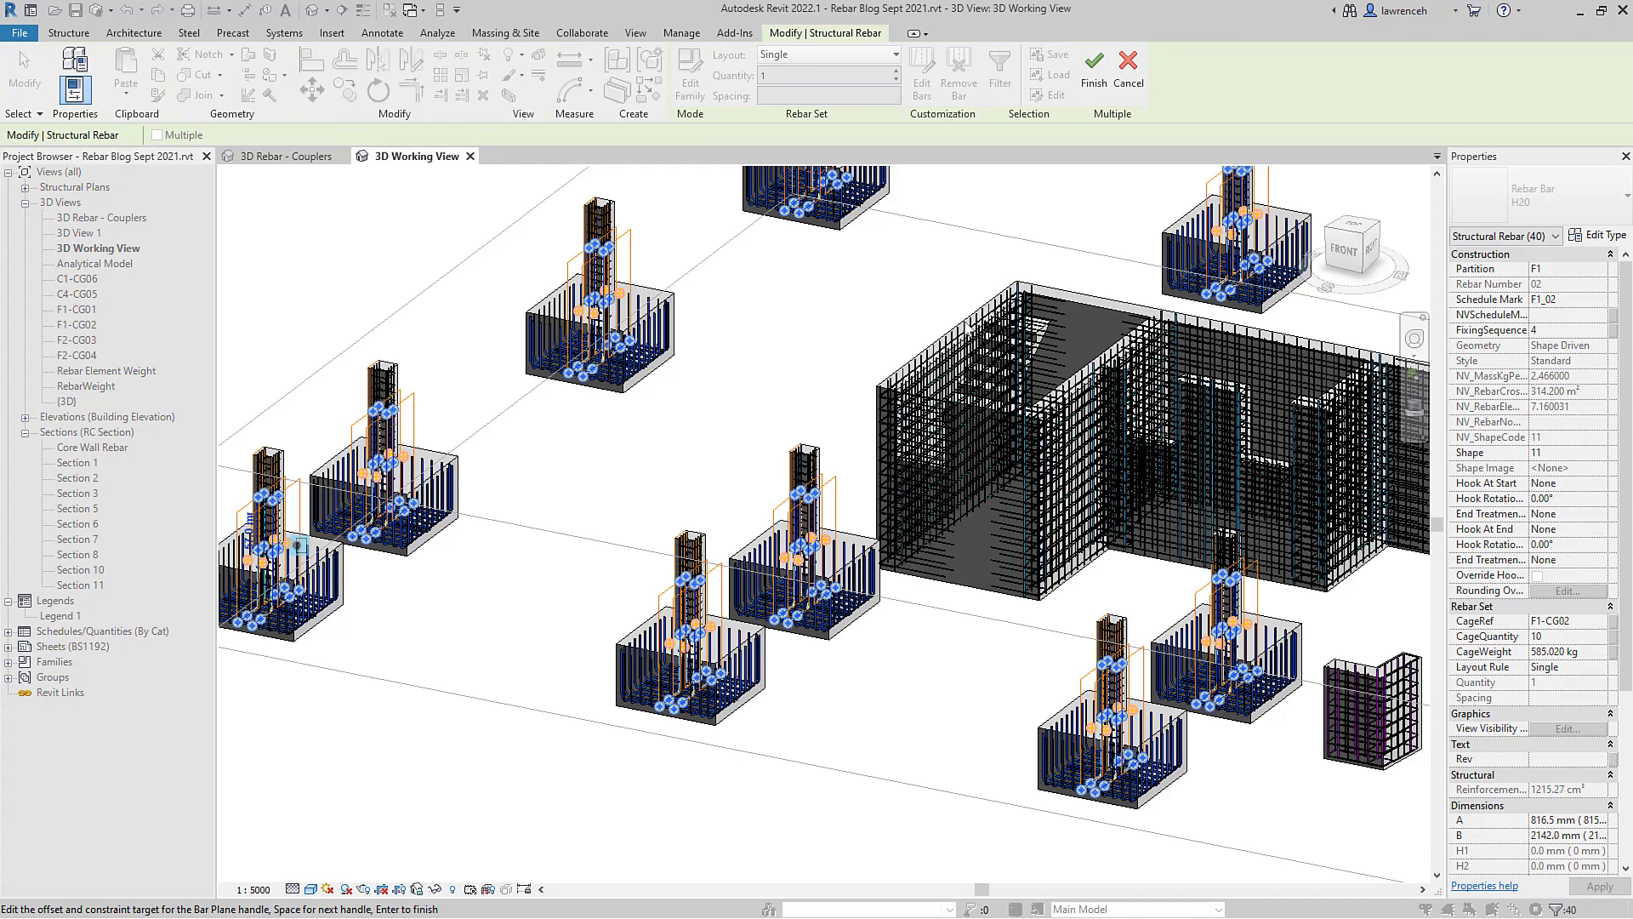
scroll(820, 518, "up", 6)
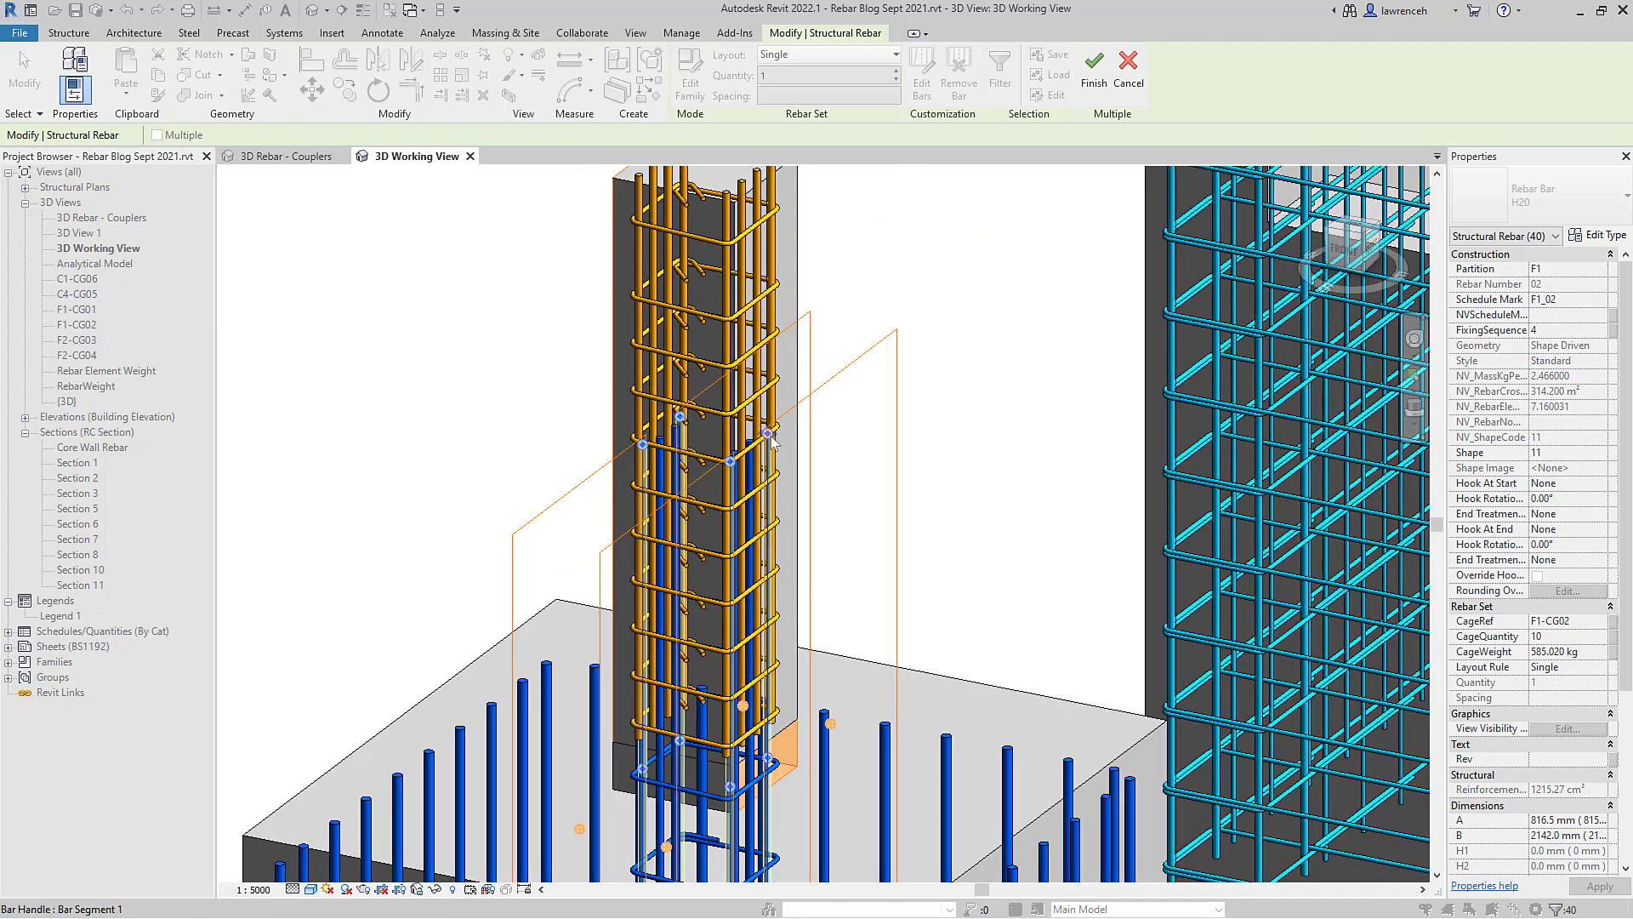
left_click(850, 540)
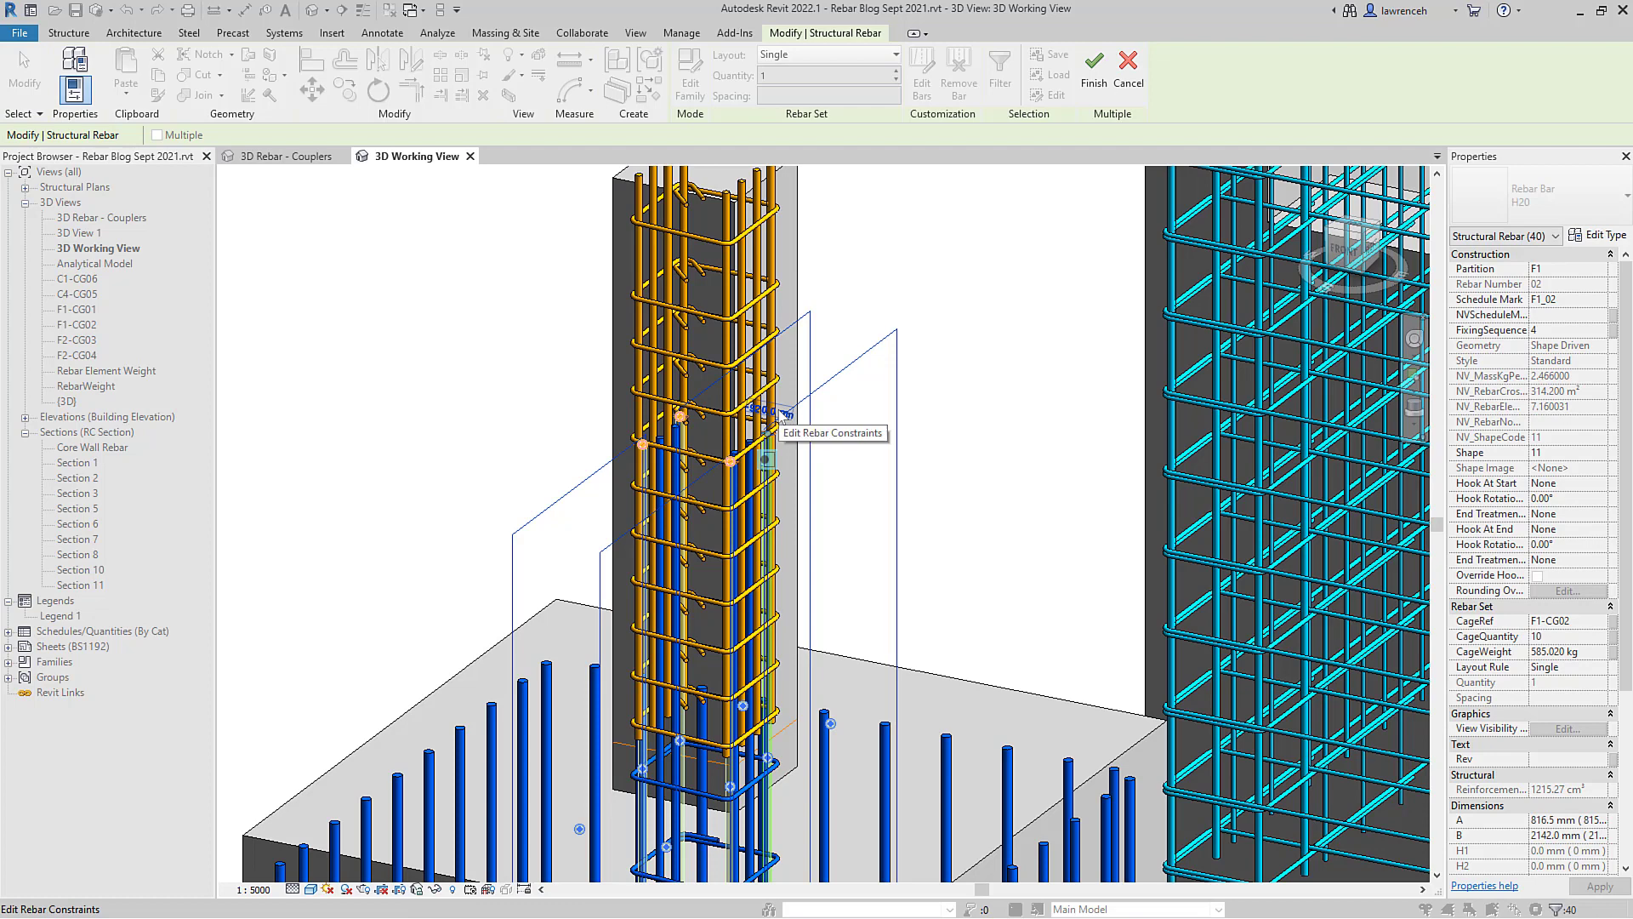
left_click(781, 414)
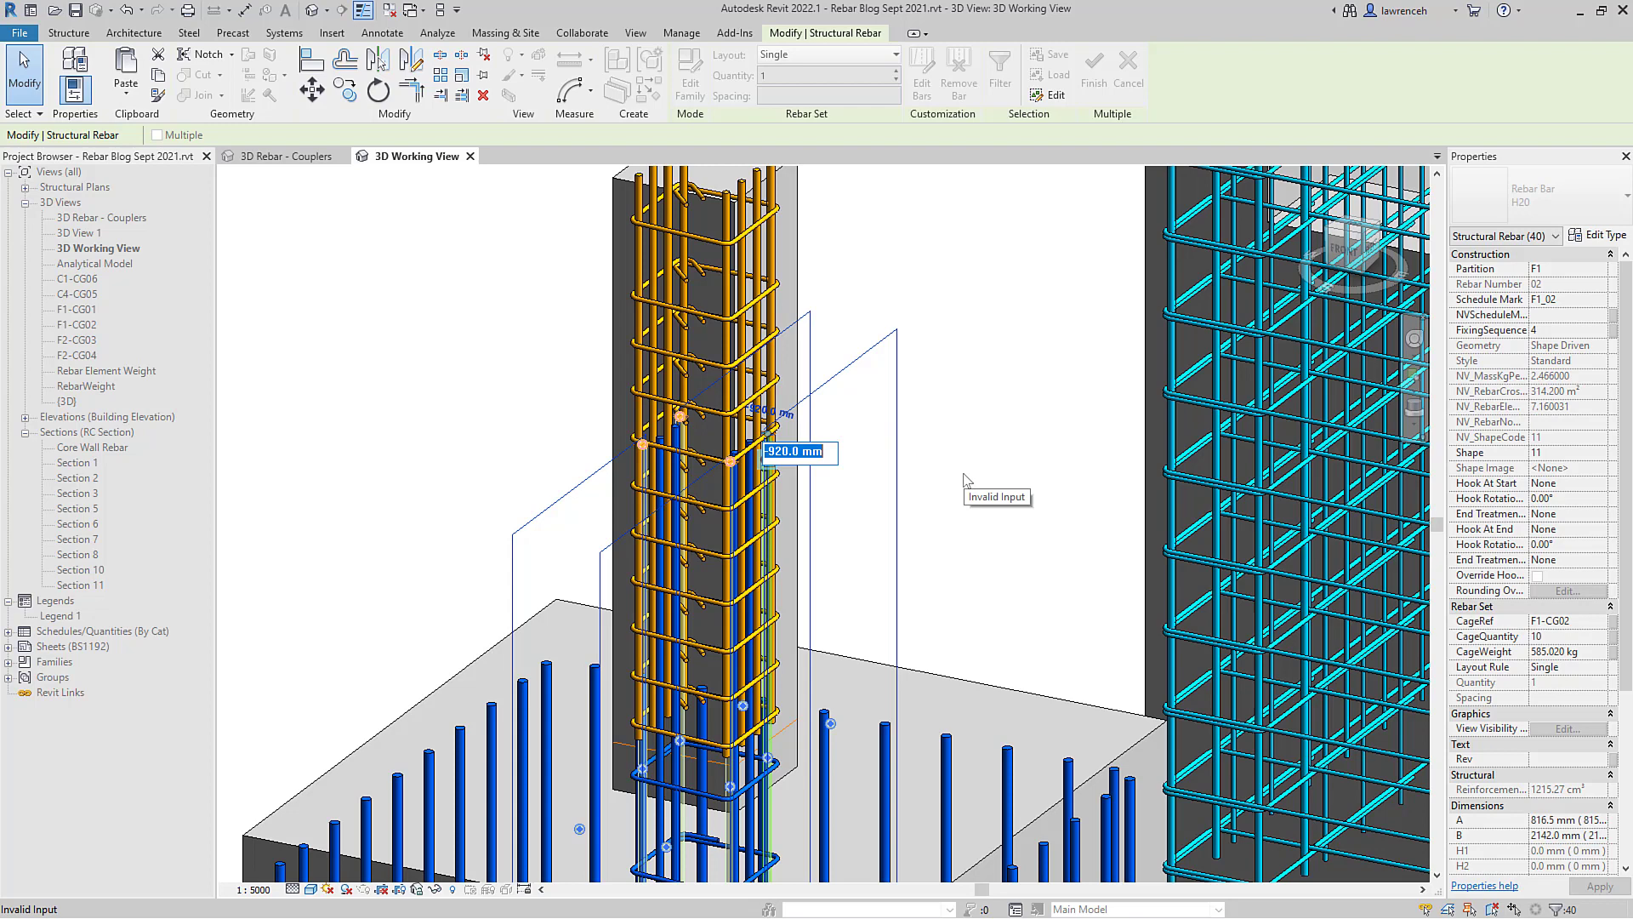
key("BackSpace")
key("Return")
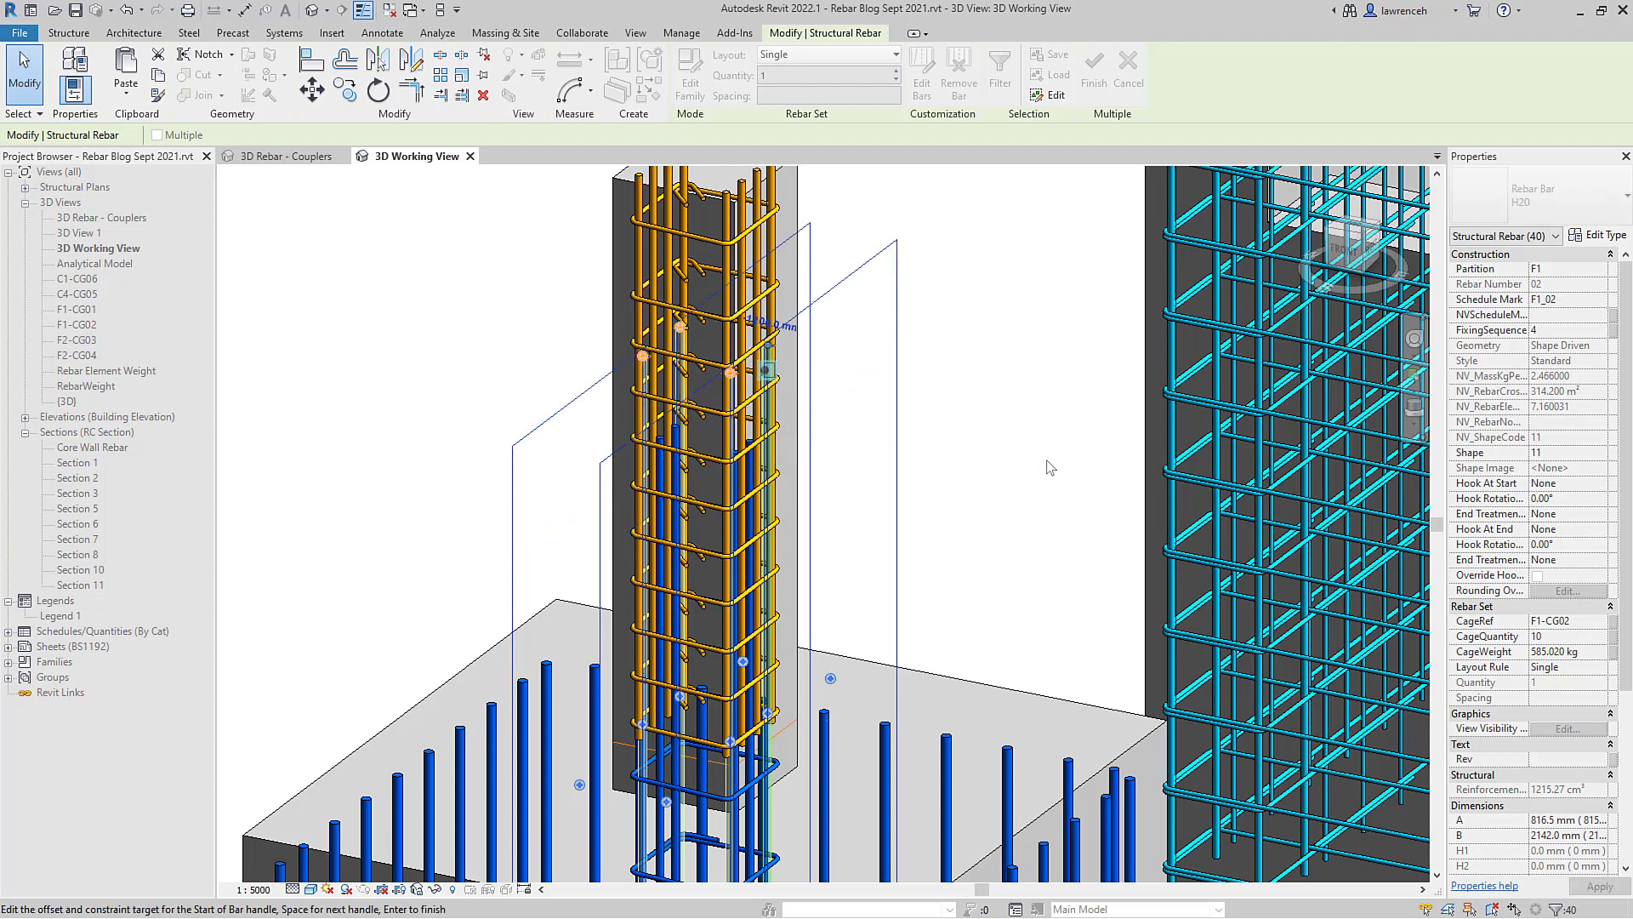
middle_click_drag(828, 511, 887, 549)
scroll(887, 550, "down", 3)
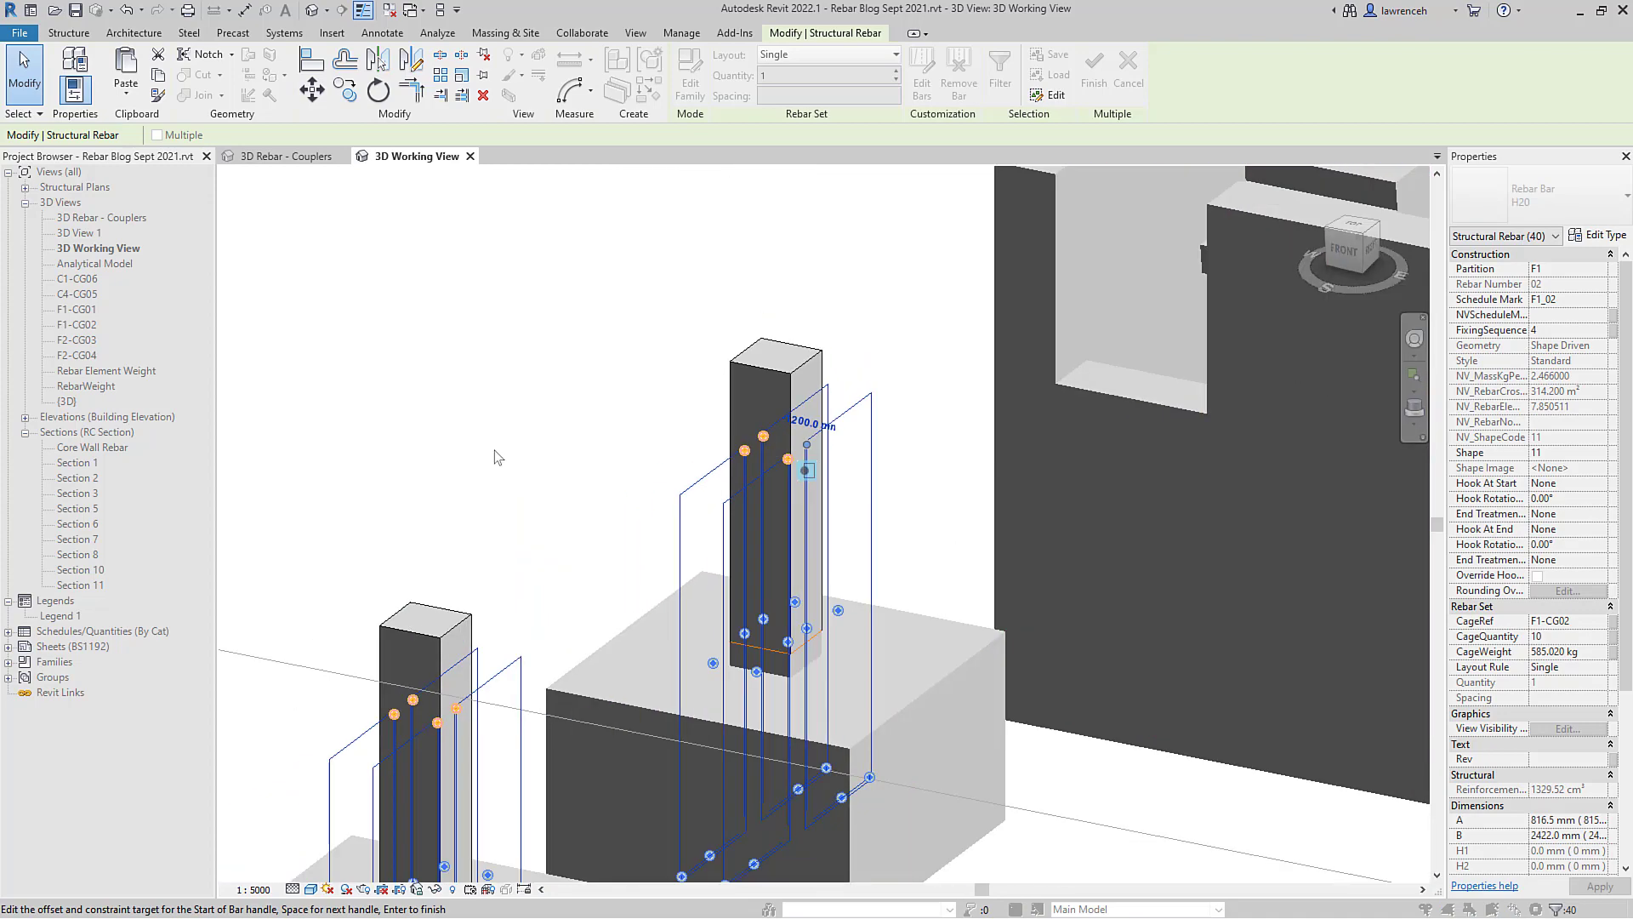
scroll(572, 683, "up", 3)
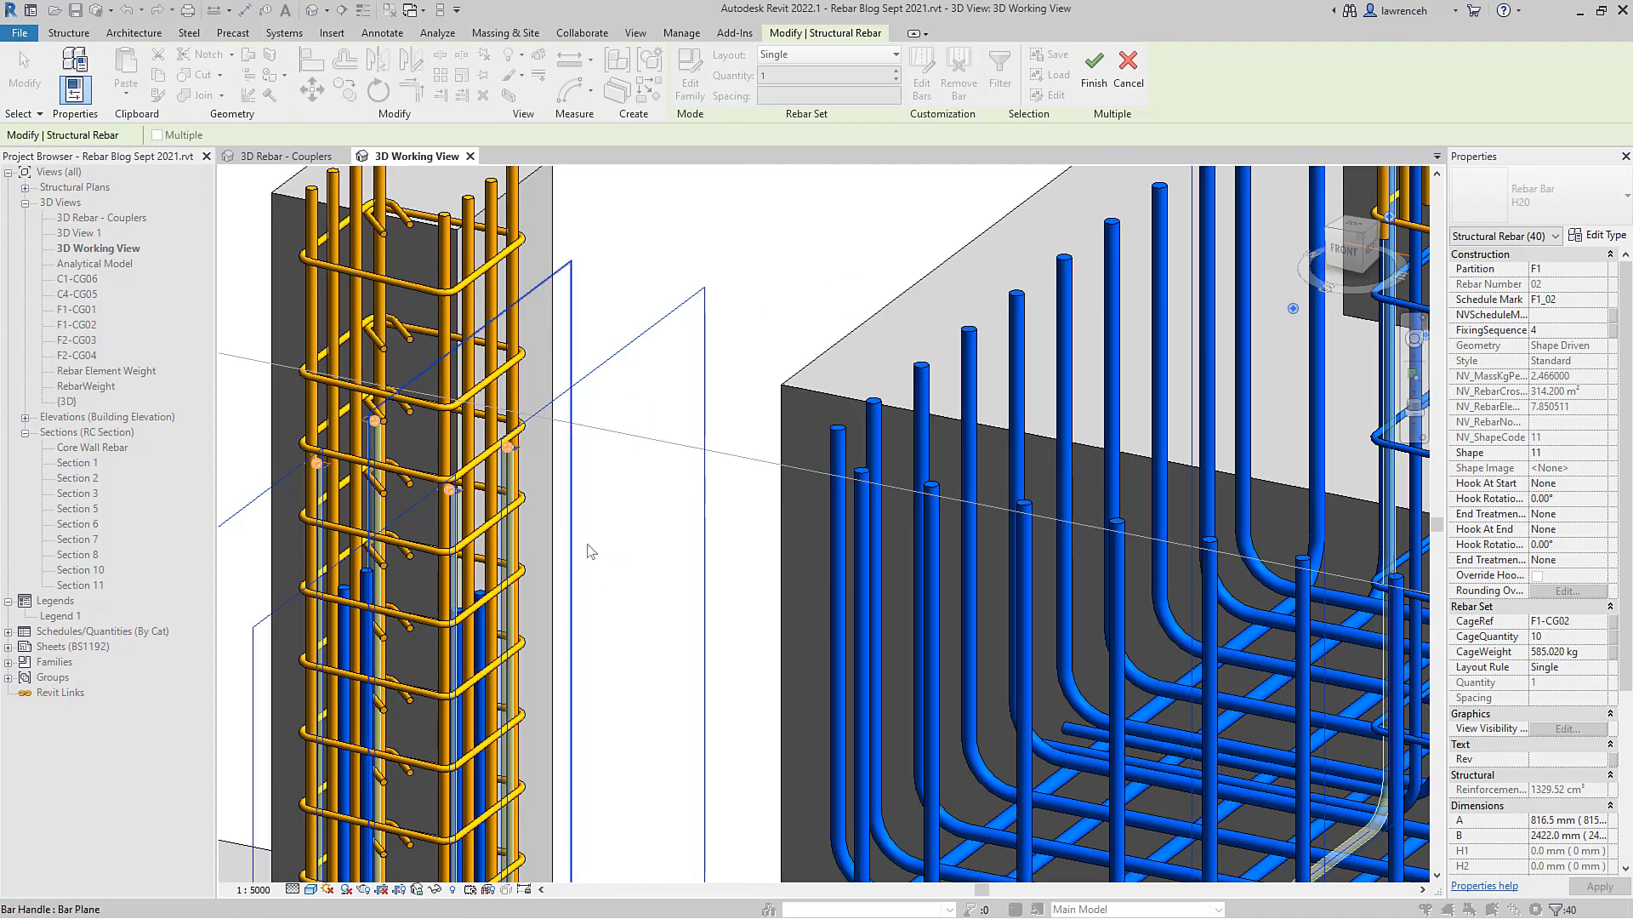
Step: Finish editing the rebar constraints and clear the selection
left_click(1095, 75)
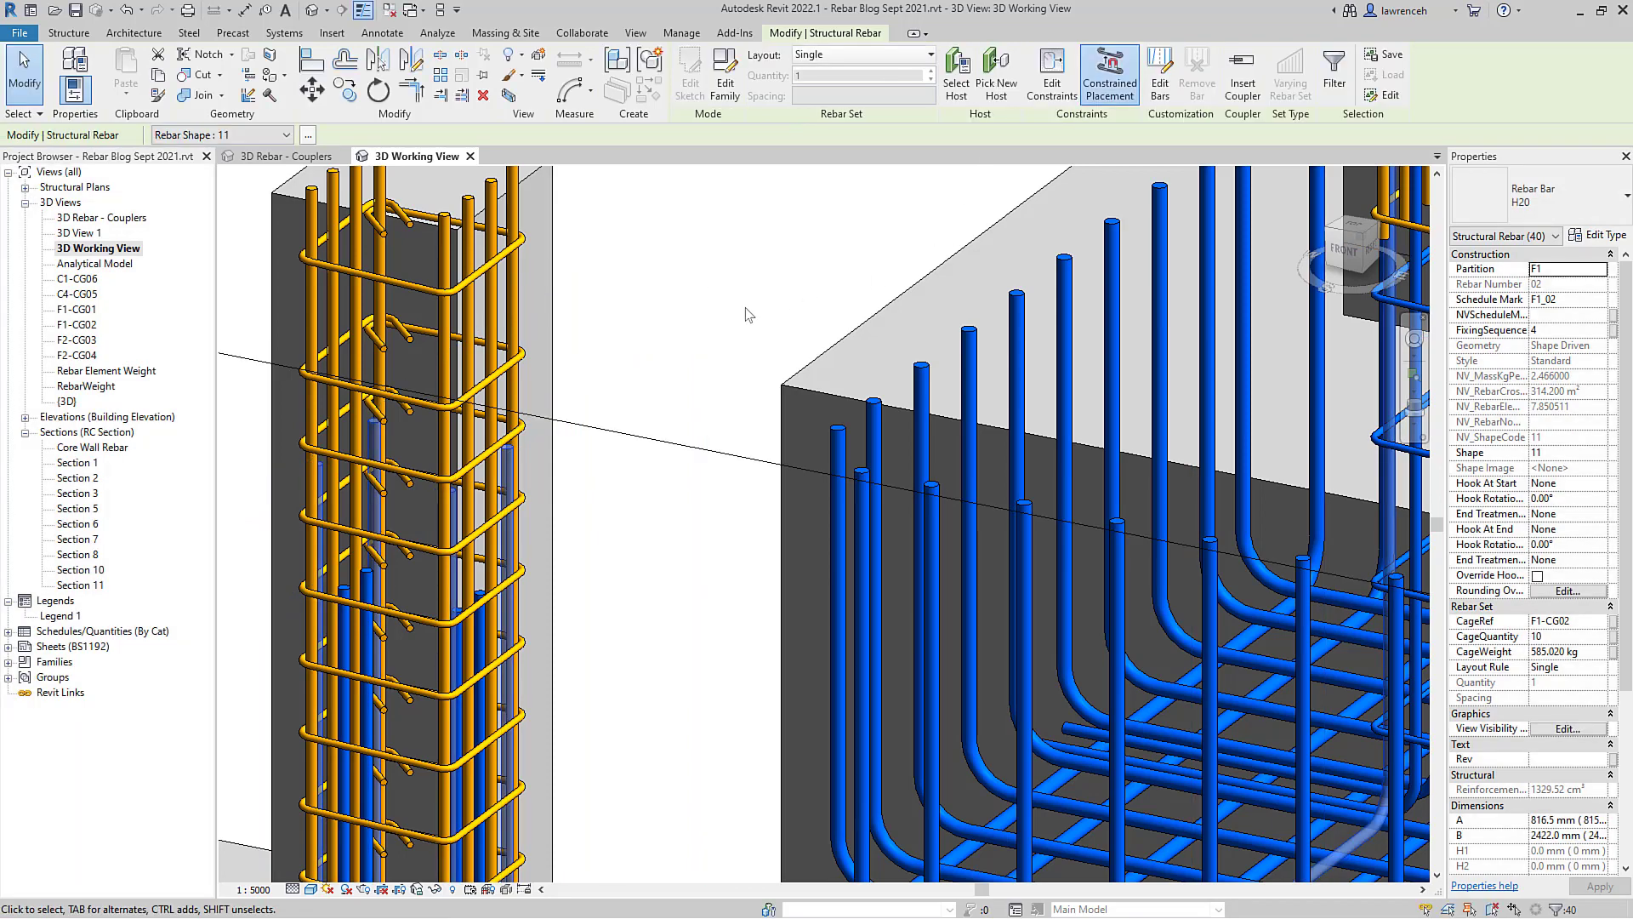
left_click(747, 315)
scroll(706, 420, "down", 6)
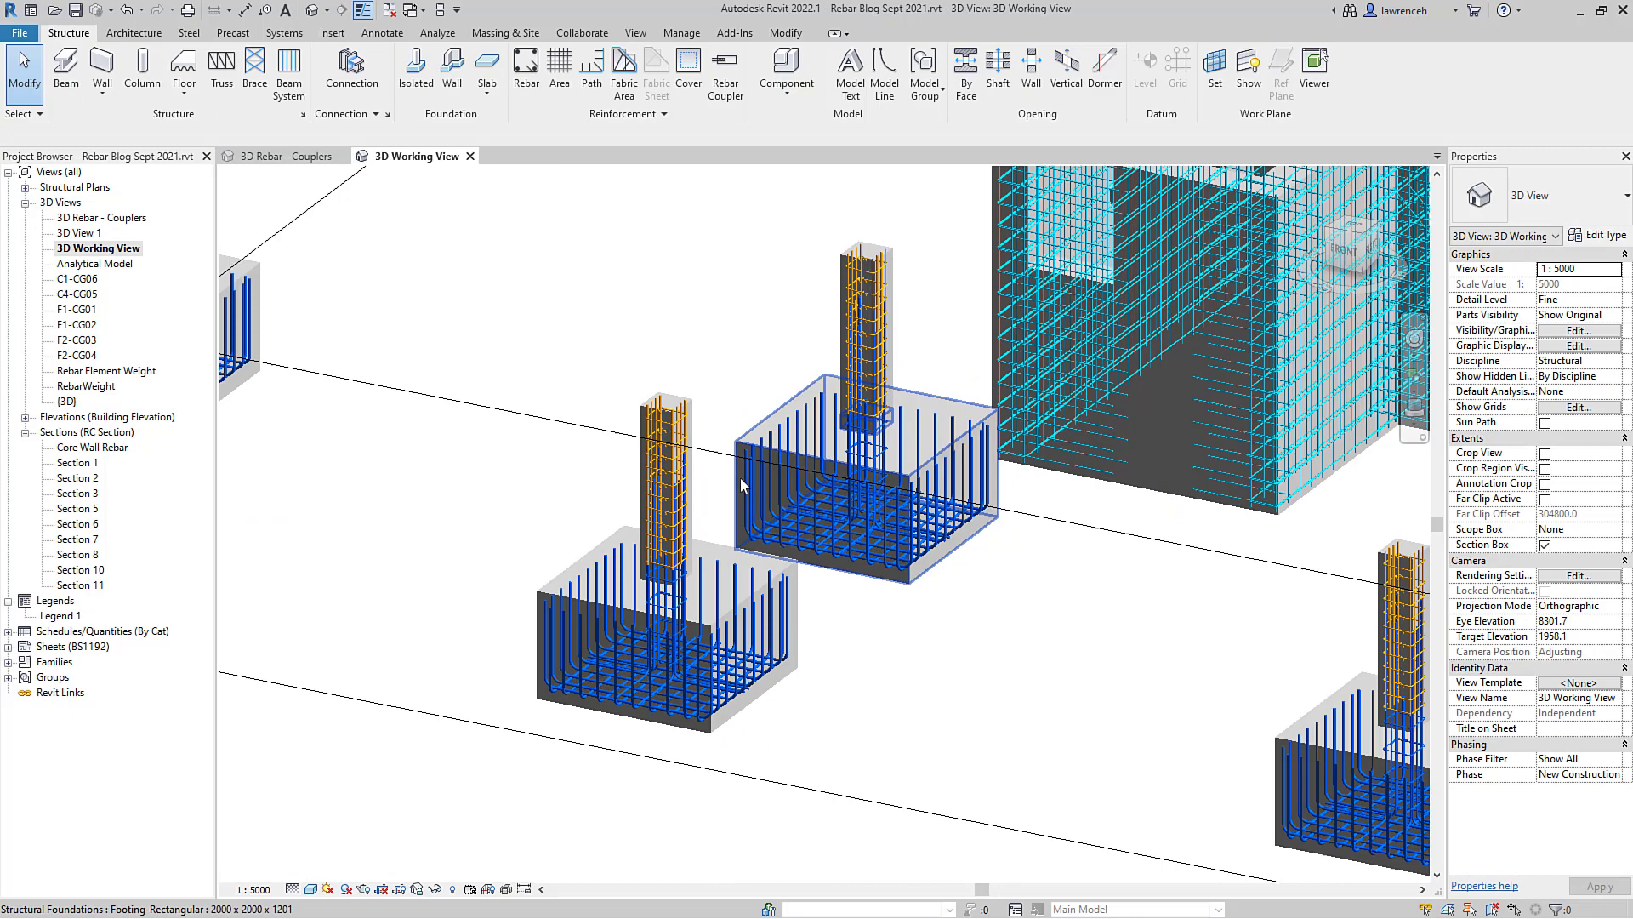
scroll(742, 478, "down", 3)
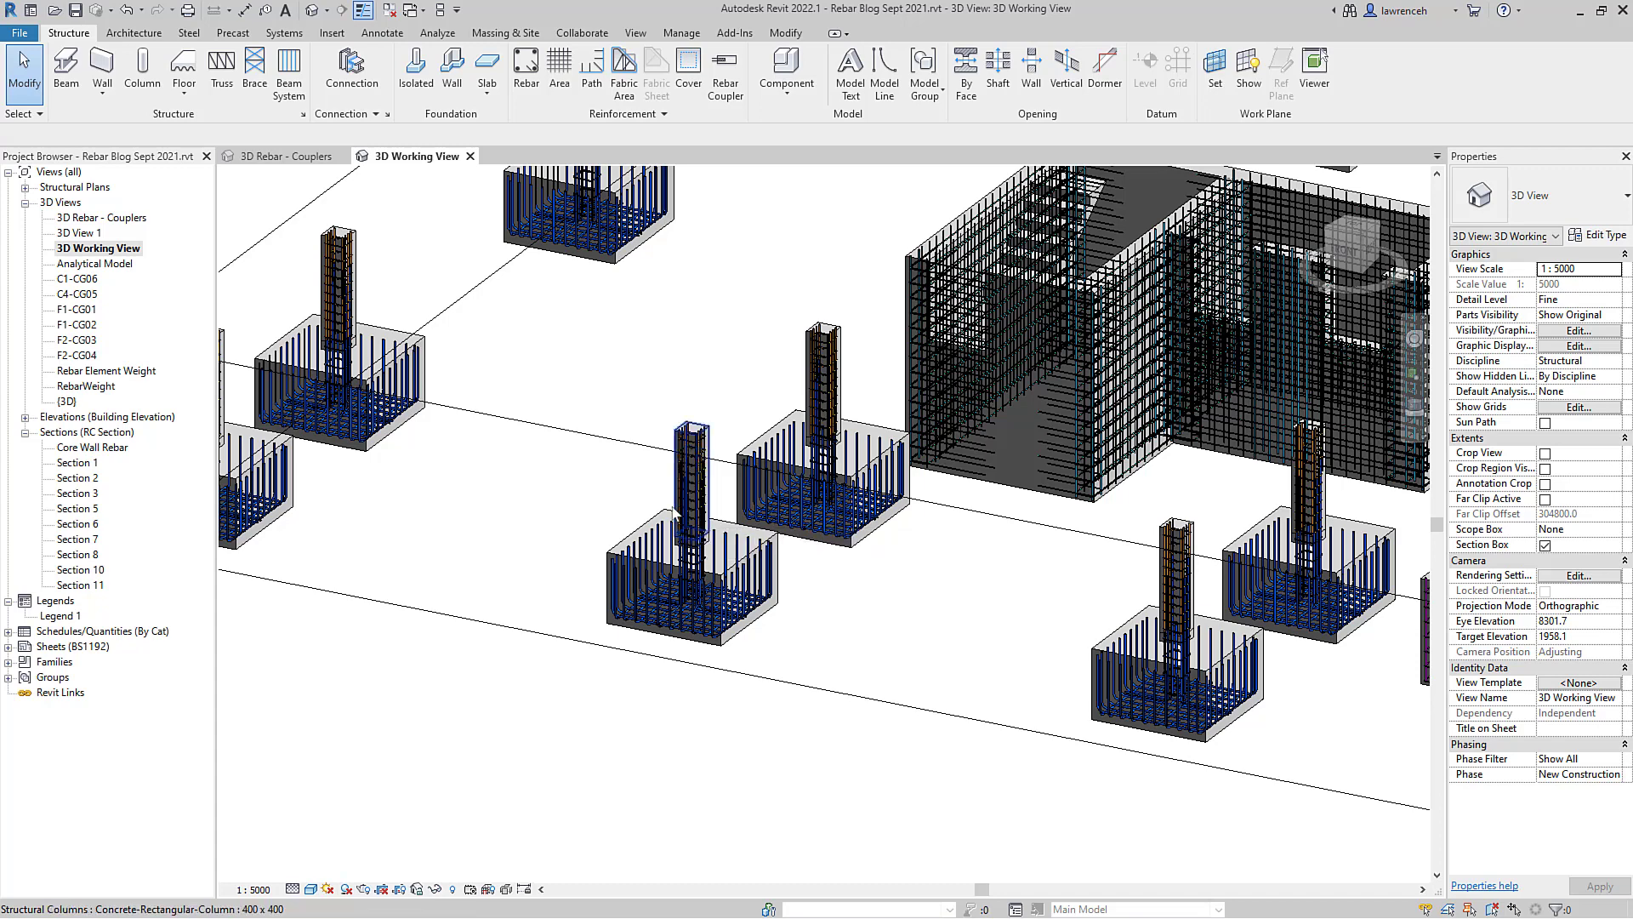
Step: Reopen the Core Wall Rebar section and zoom to the lower door opening
double_click(95, 448)
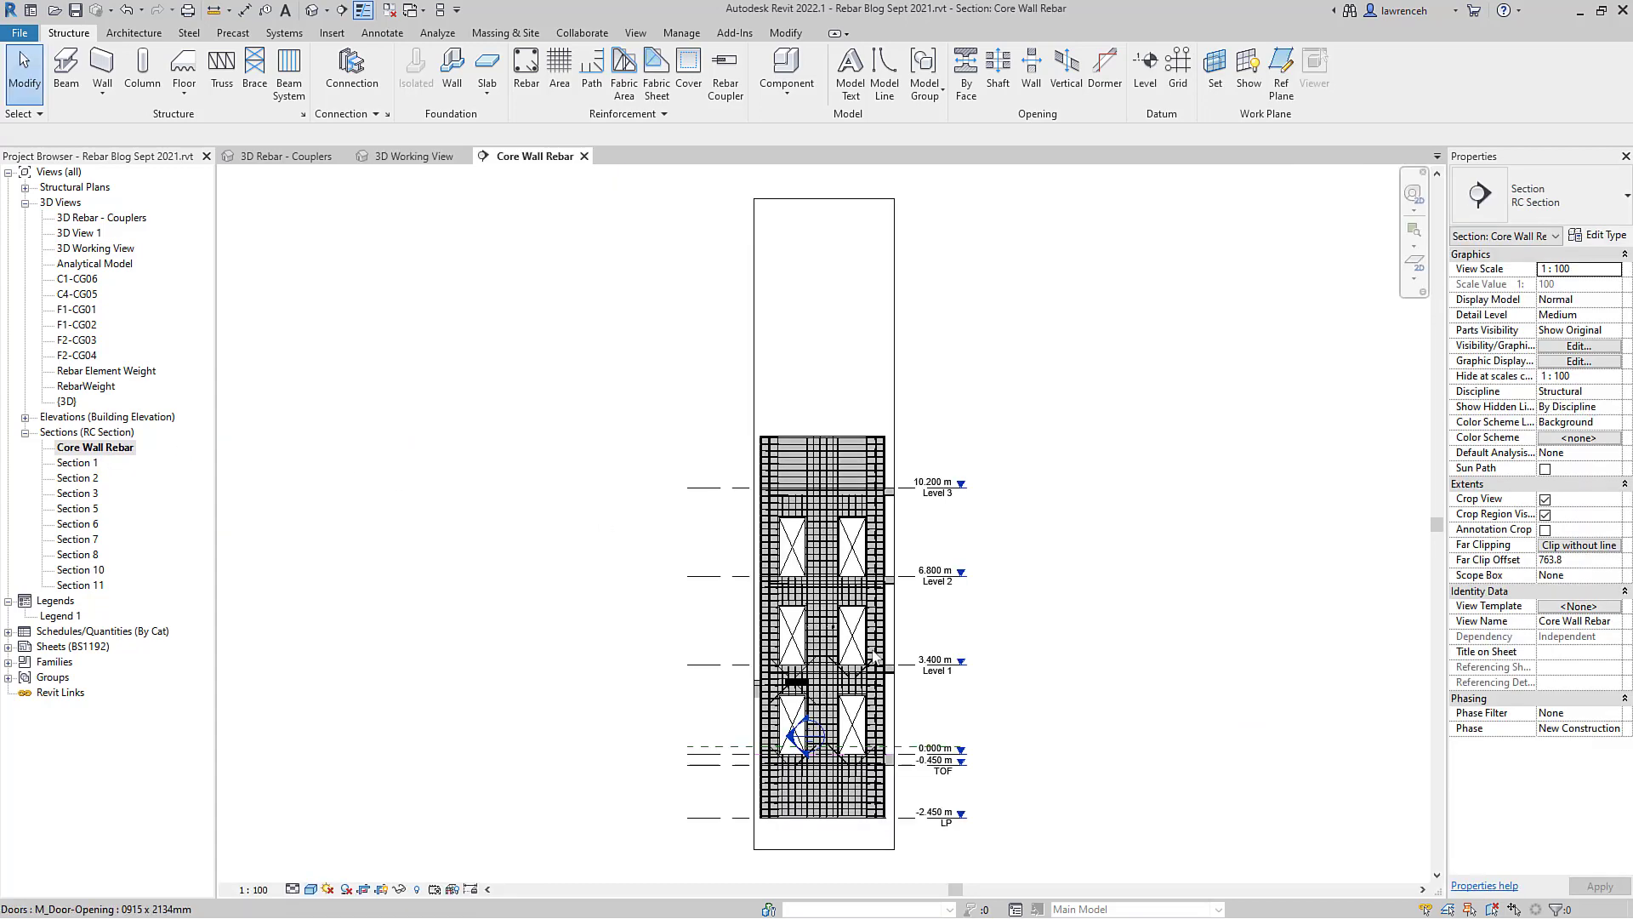
scroll(853, 736, "up", 5)
scroll(852, 748, "up", 4)
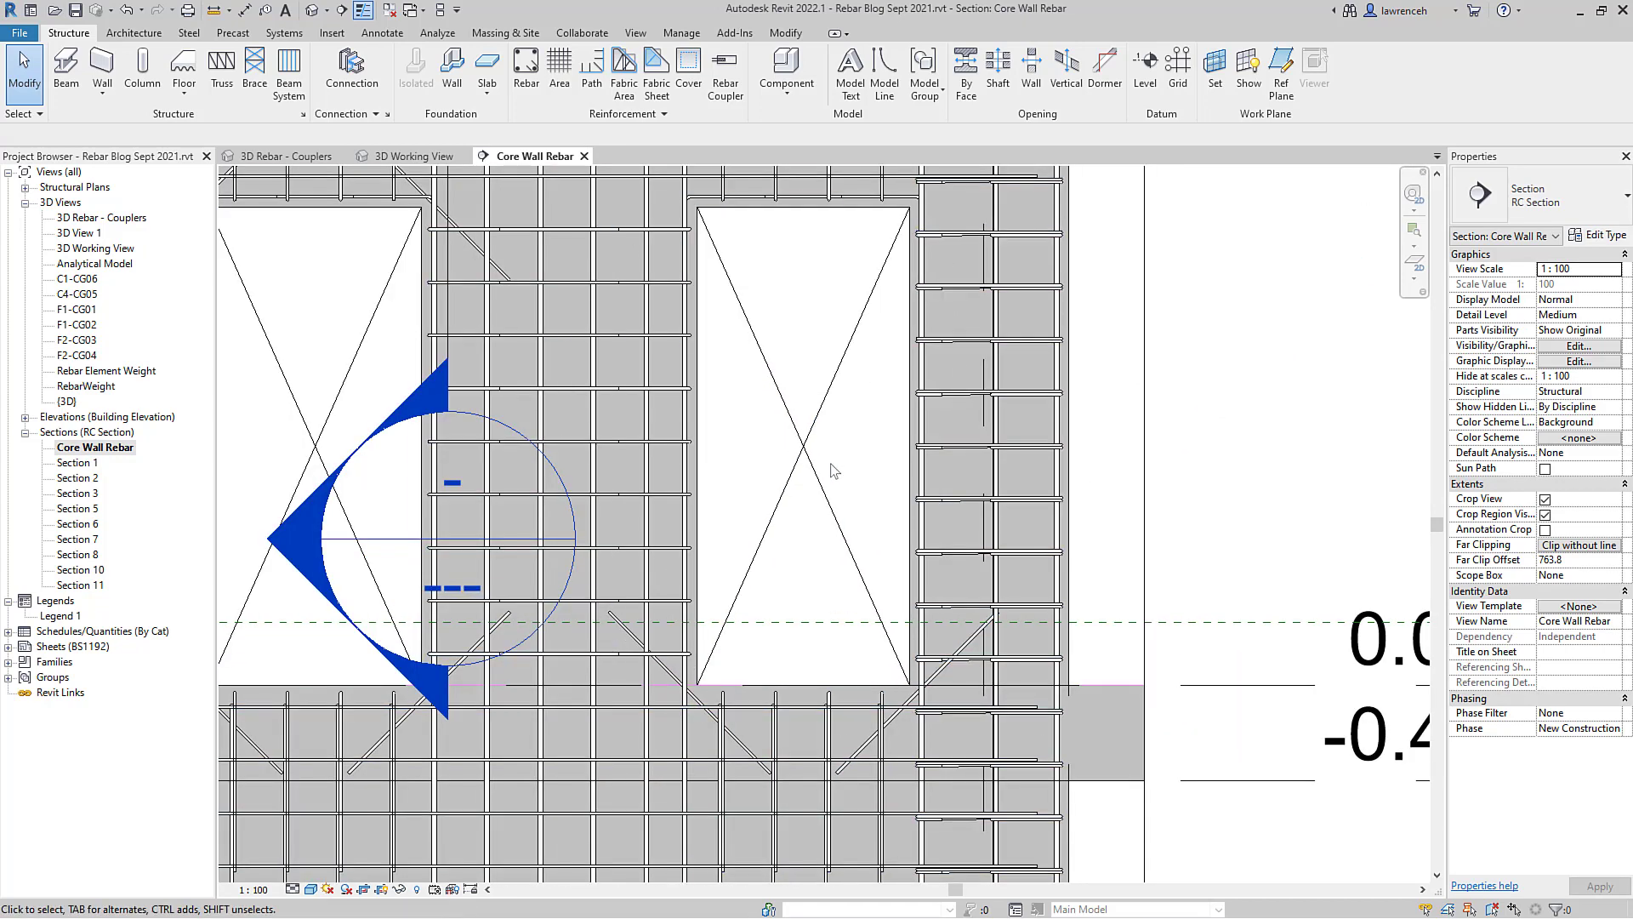
middle_click_drag(834, 544, 831, 608)
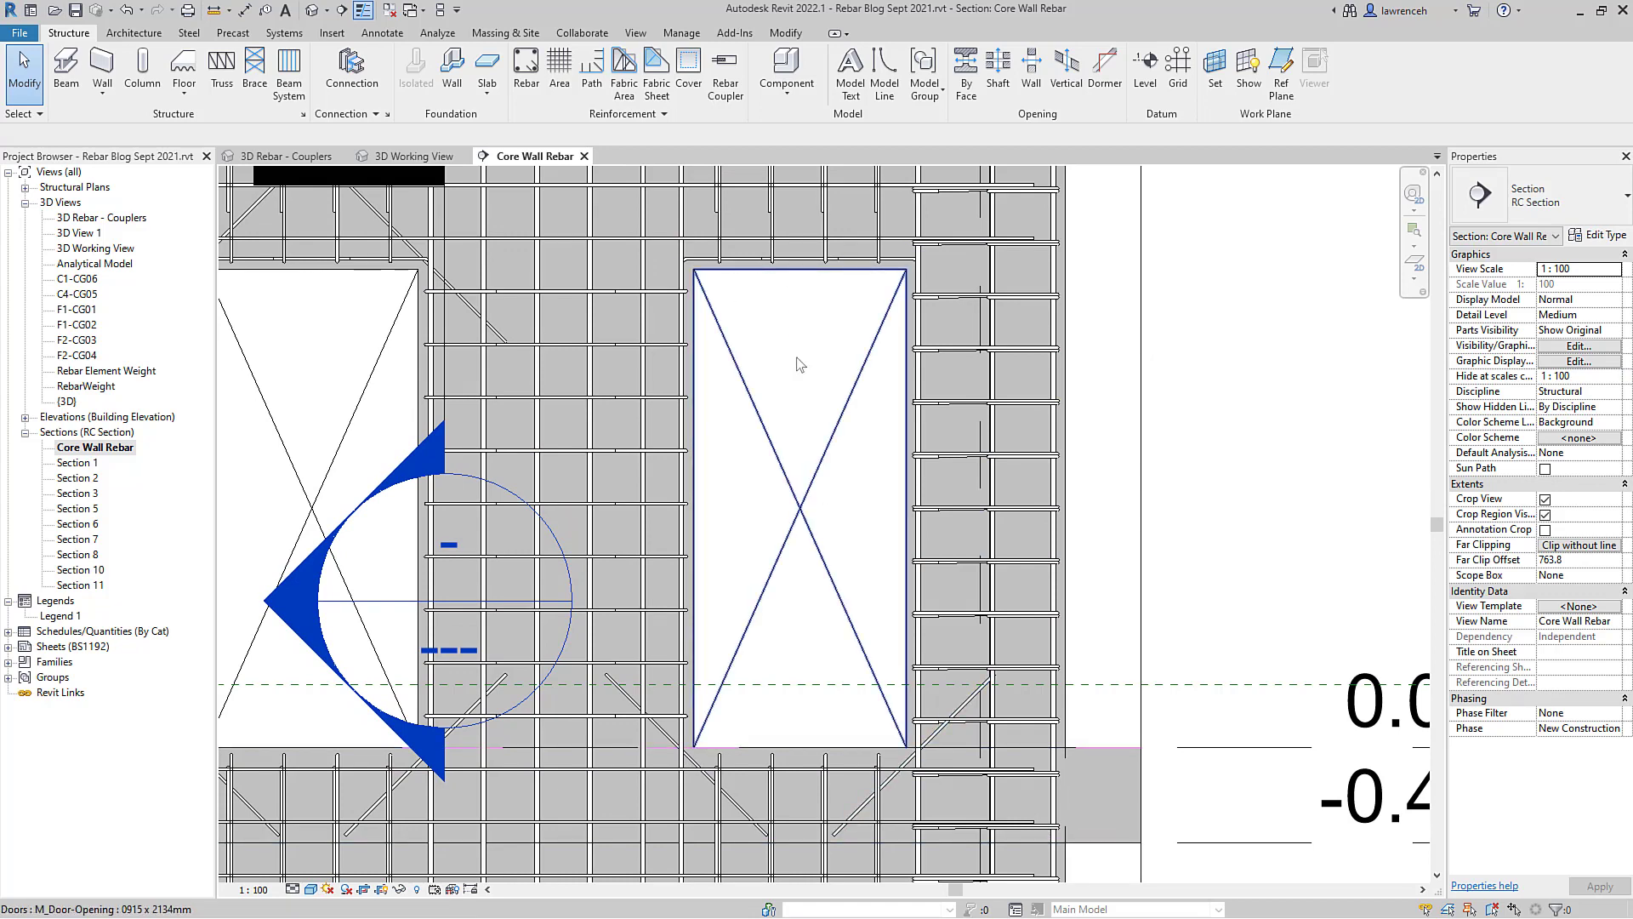
Step: Select the right and left diagonal bars below the door opening
scroll(798, 750, "up", 3)
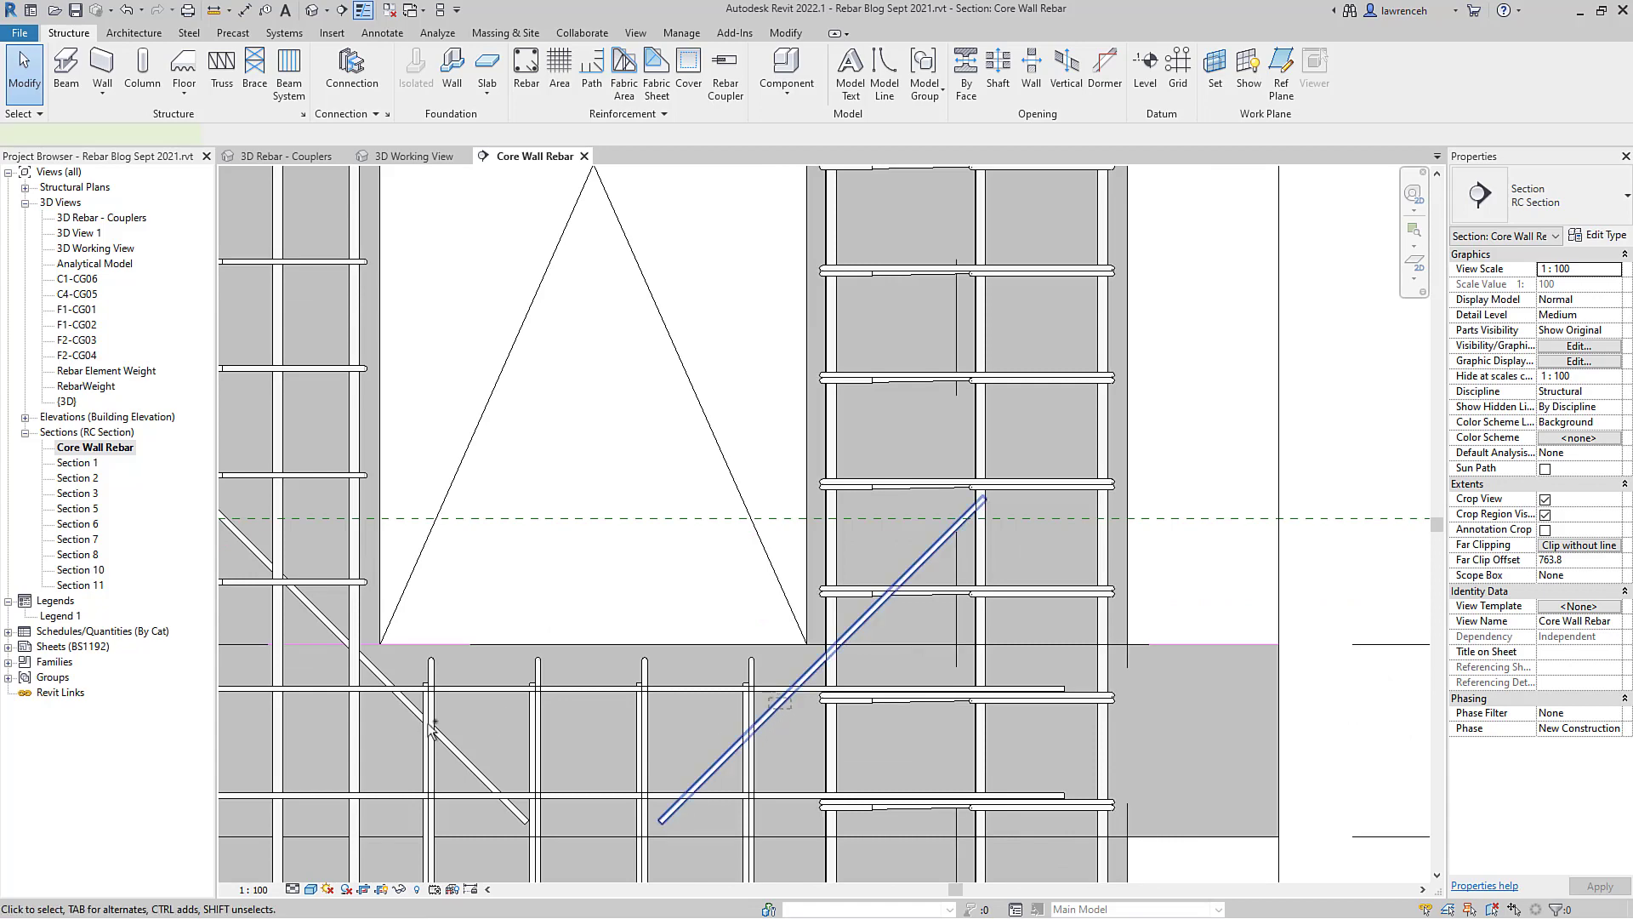
left_click(788, 707)
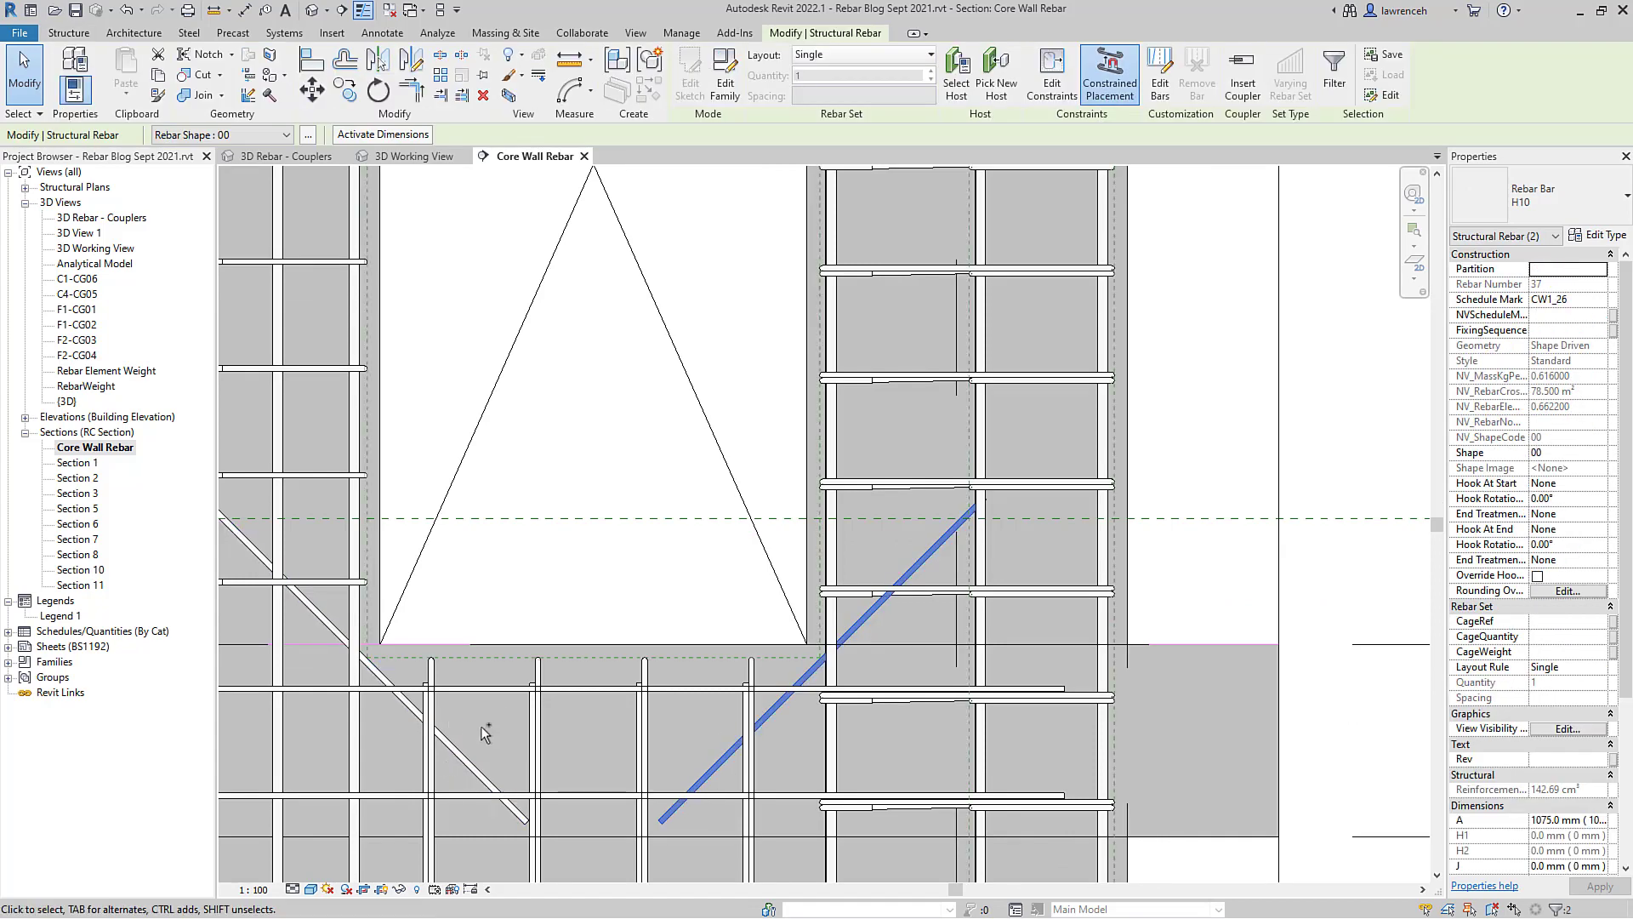
left_click_drag(493, 742, 458, 754)
scroll(652, 572, "down", 3)
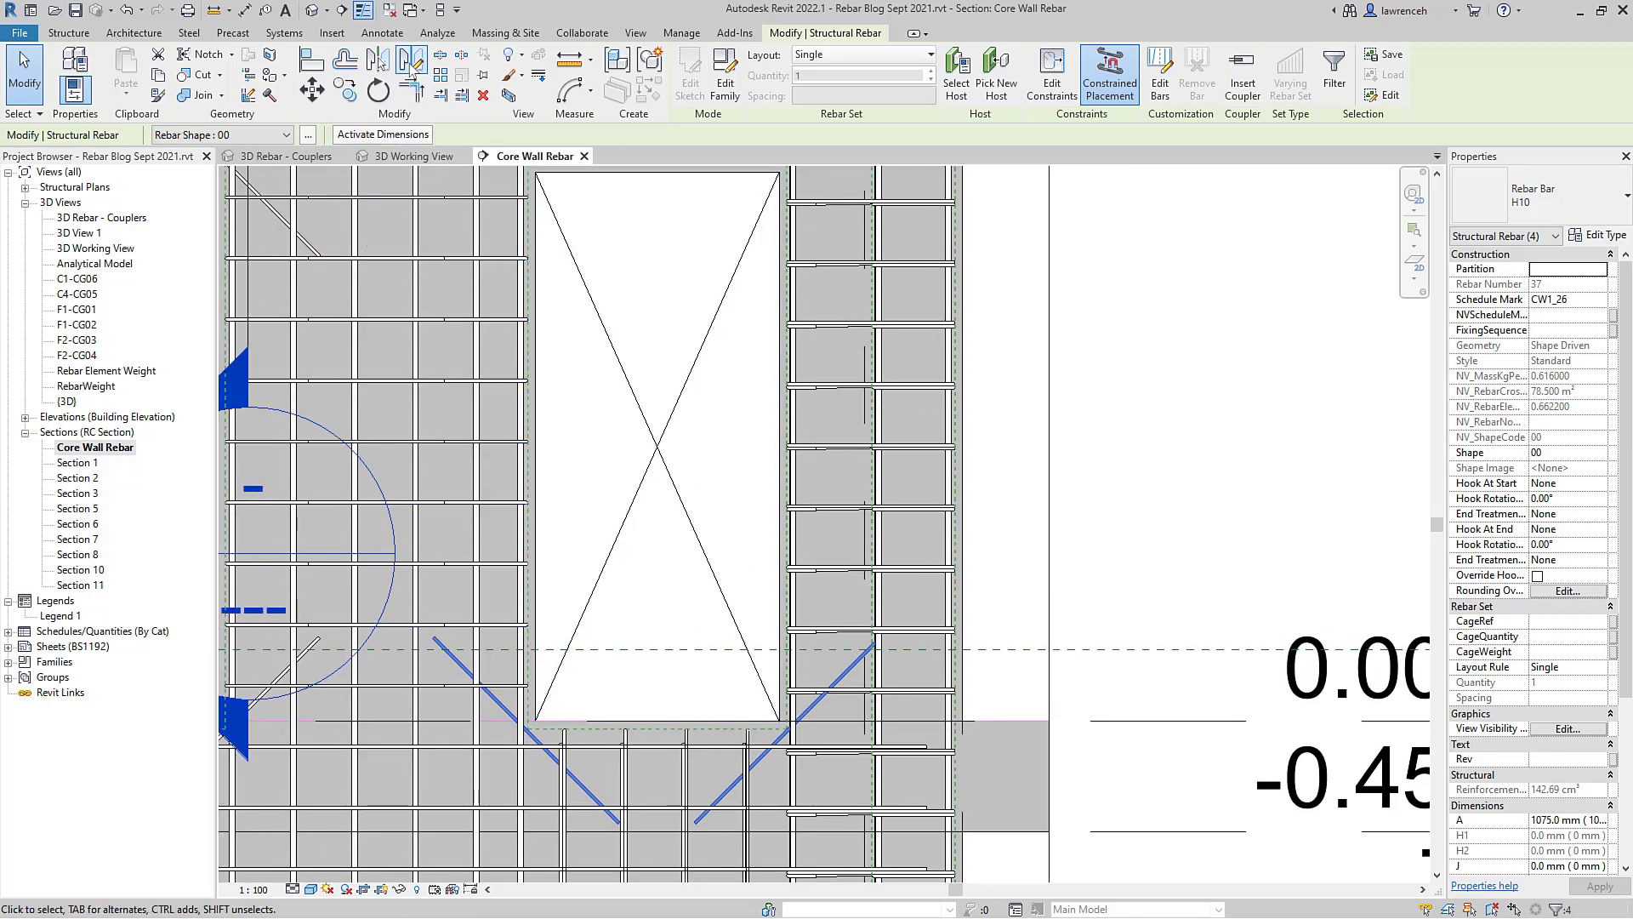
Step: Mirror-copy the bars about a horizontal axis at the opening's mid-height
left_click(411, 62)
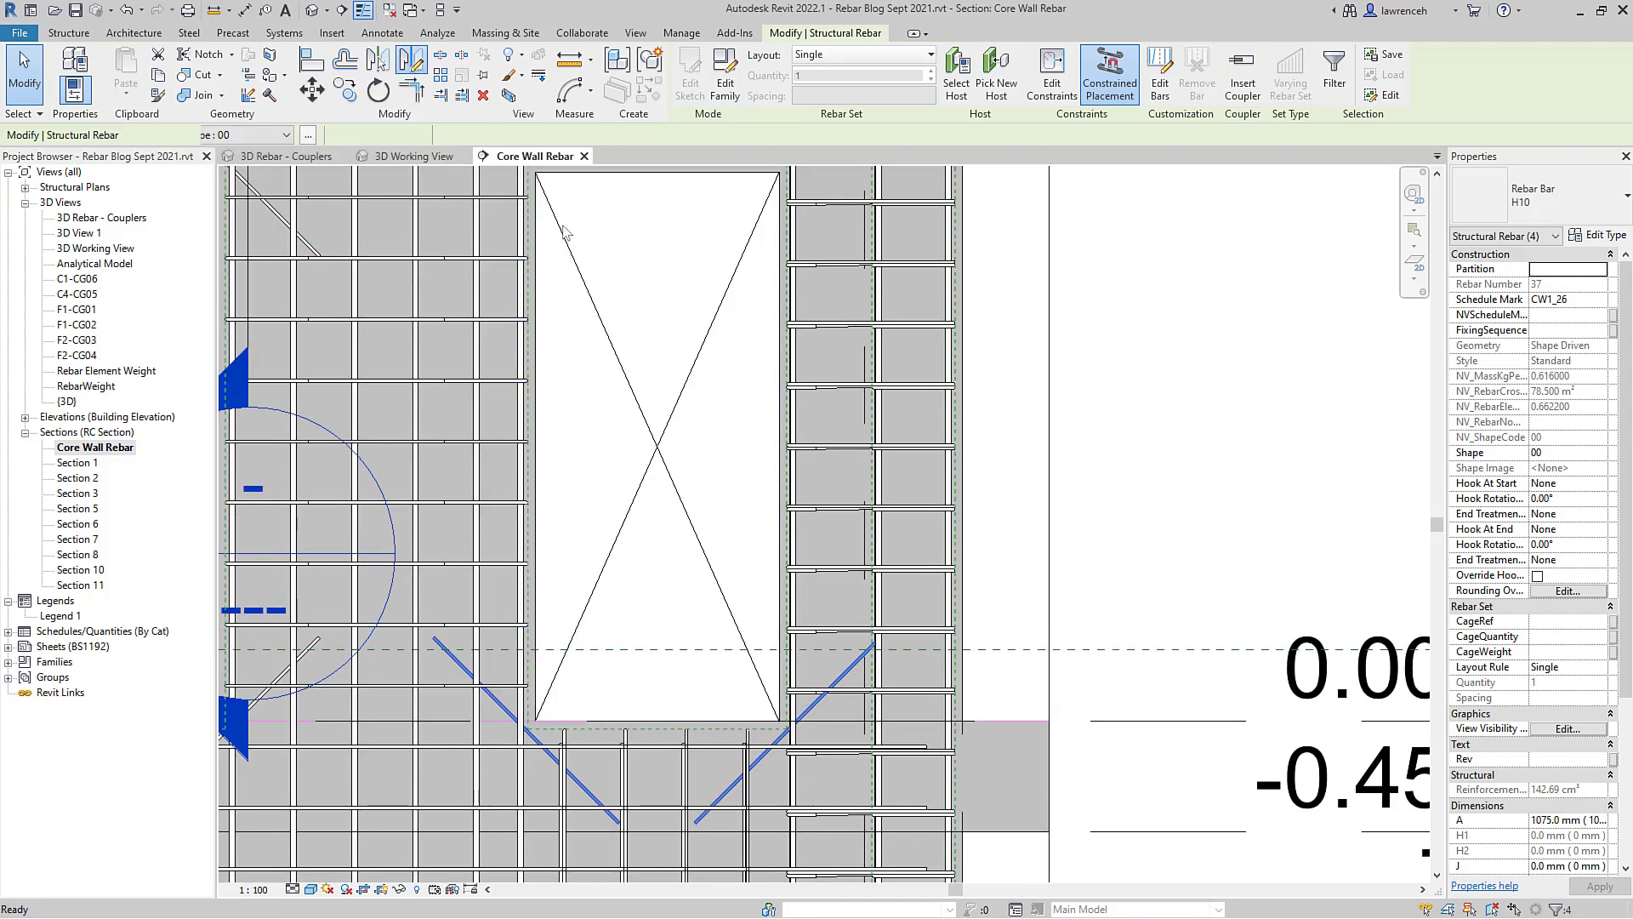
left_click(540, 446)
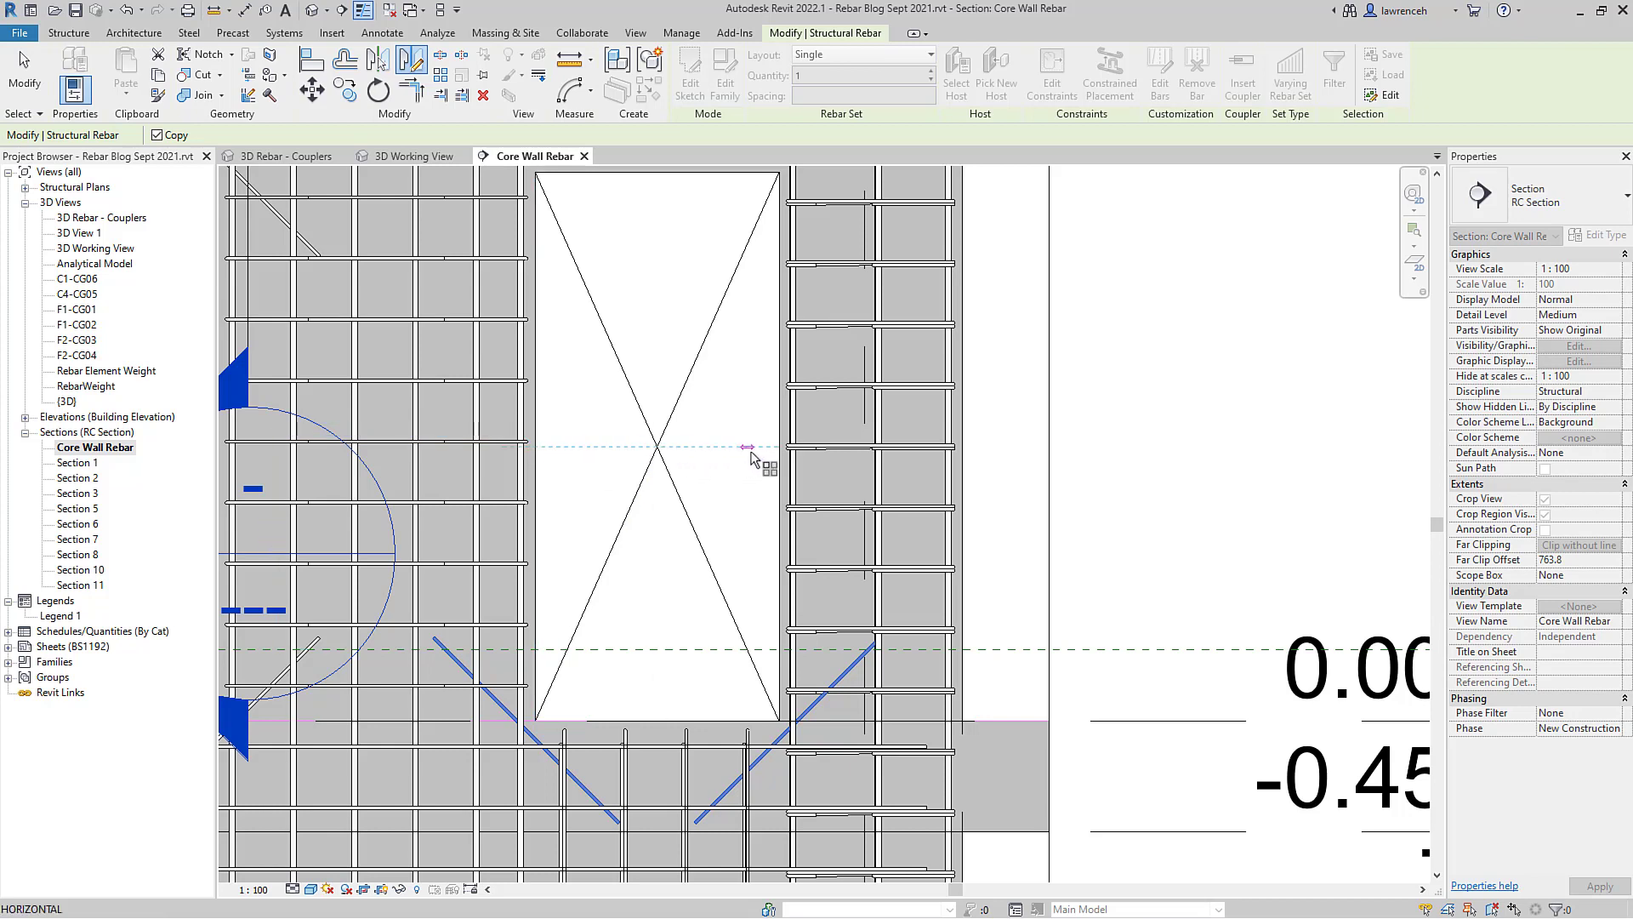
left_click(779, 446)
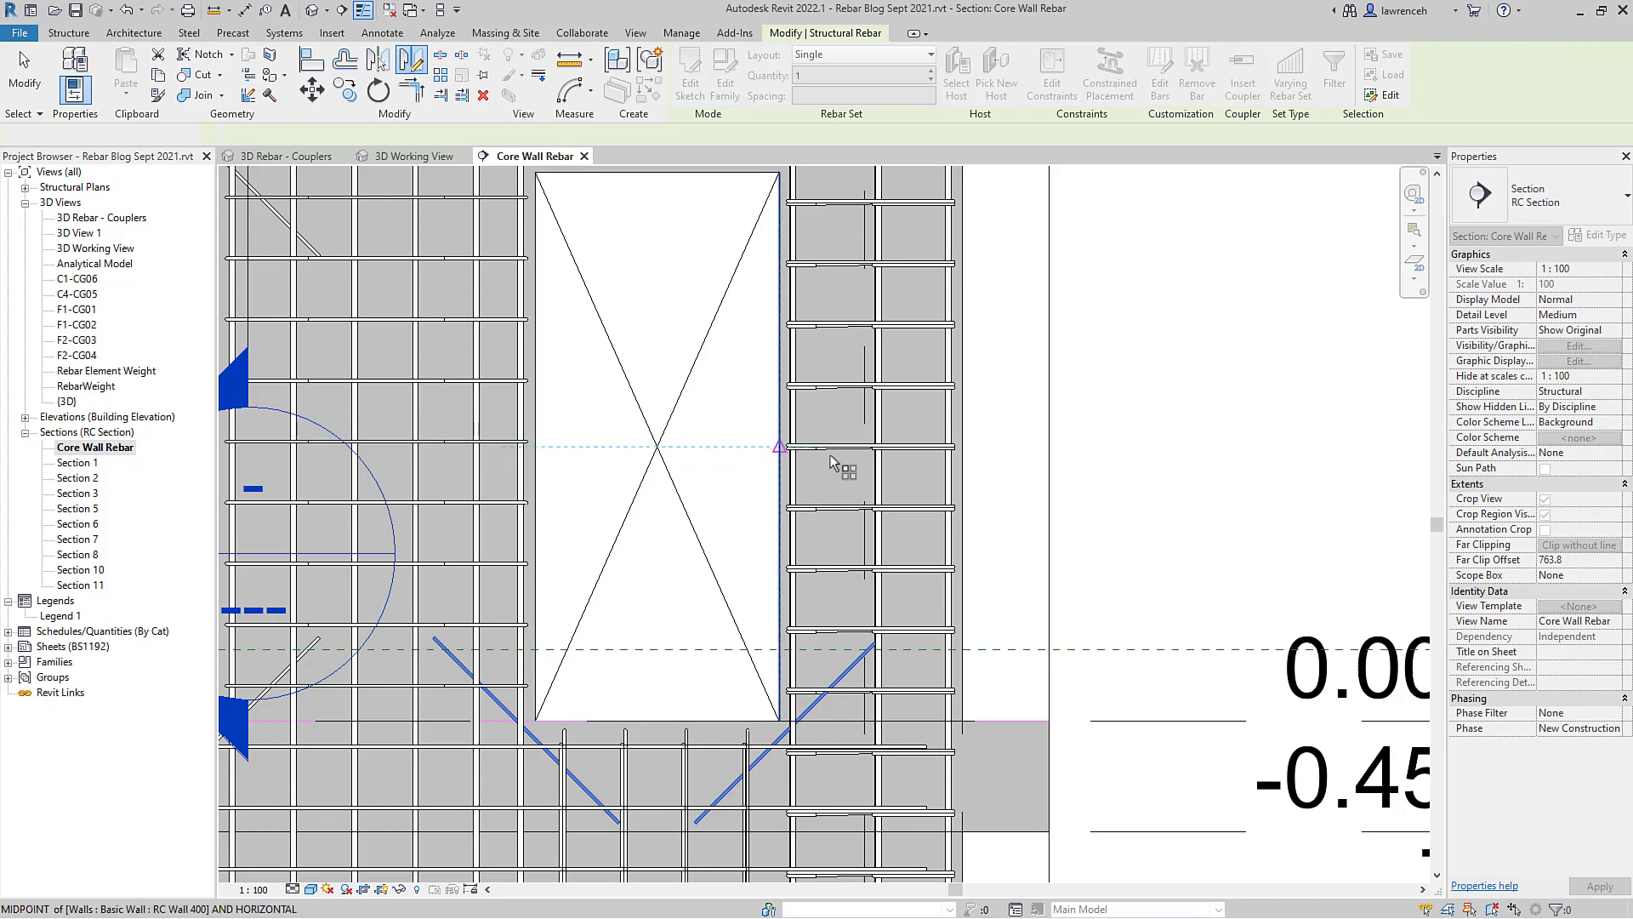
scroll(1057, 547, "up", 5)
scroll(1078, 523, "up", 5)
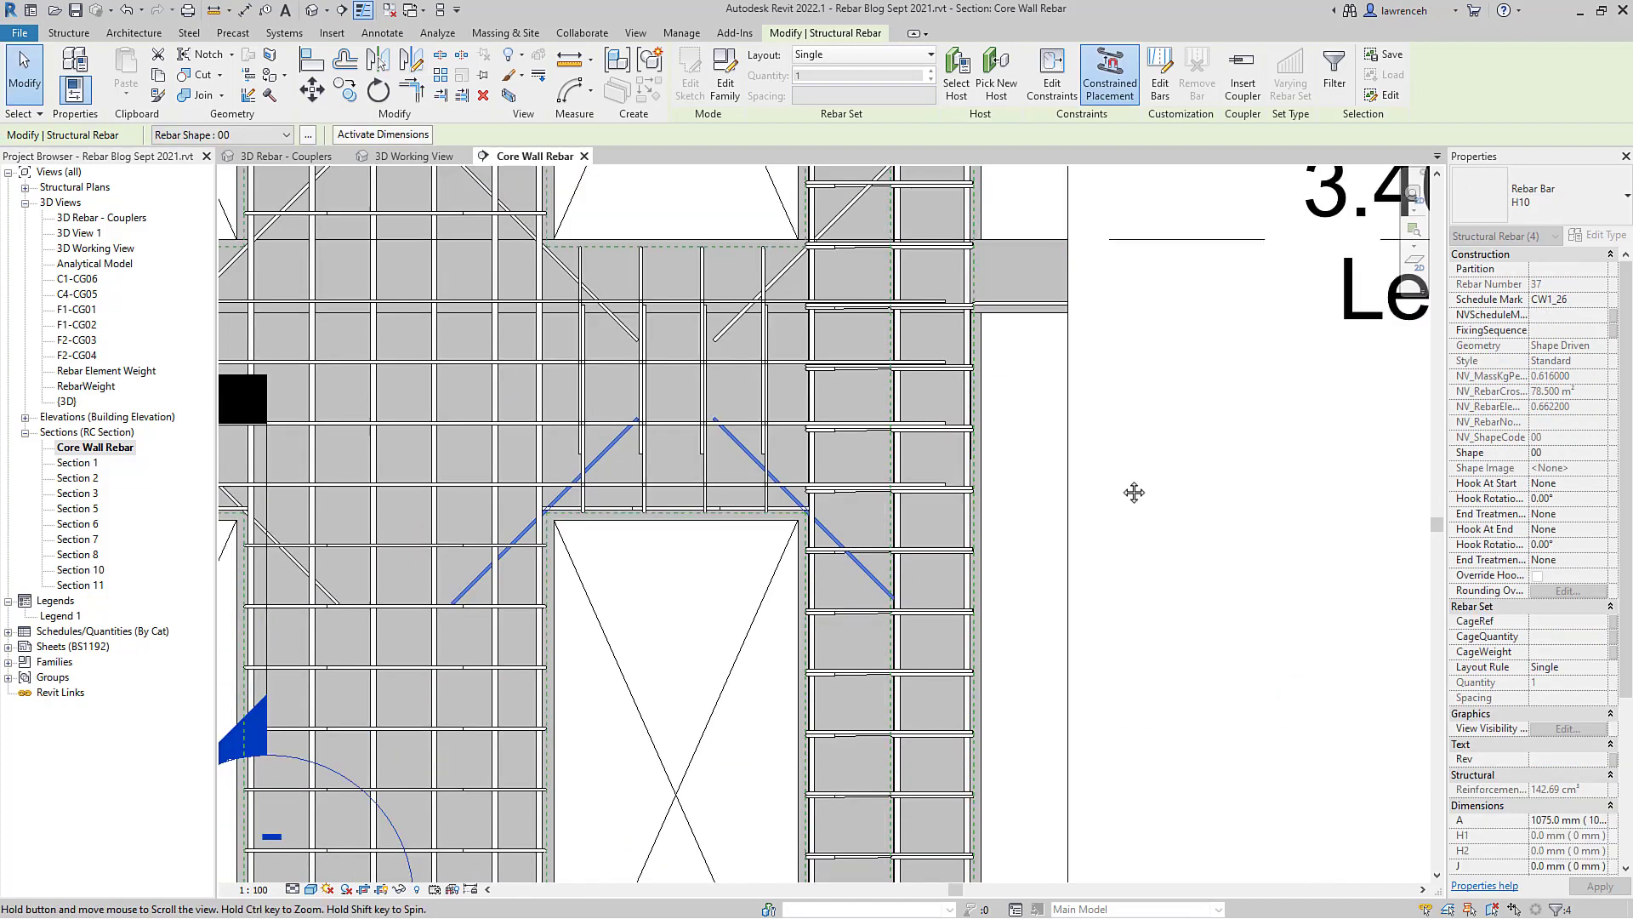
key("Escape")
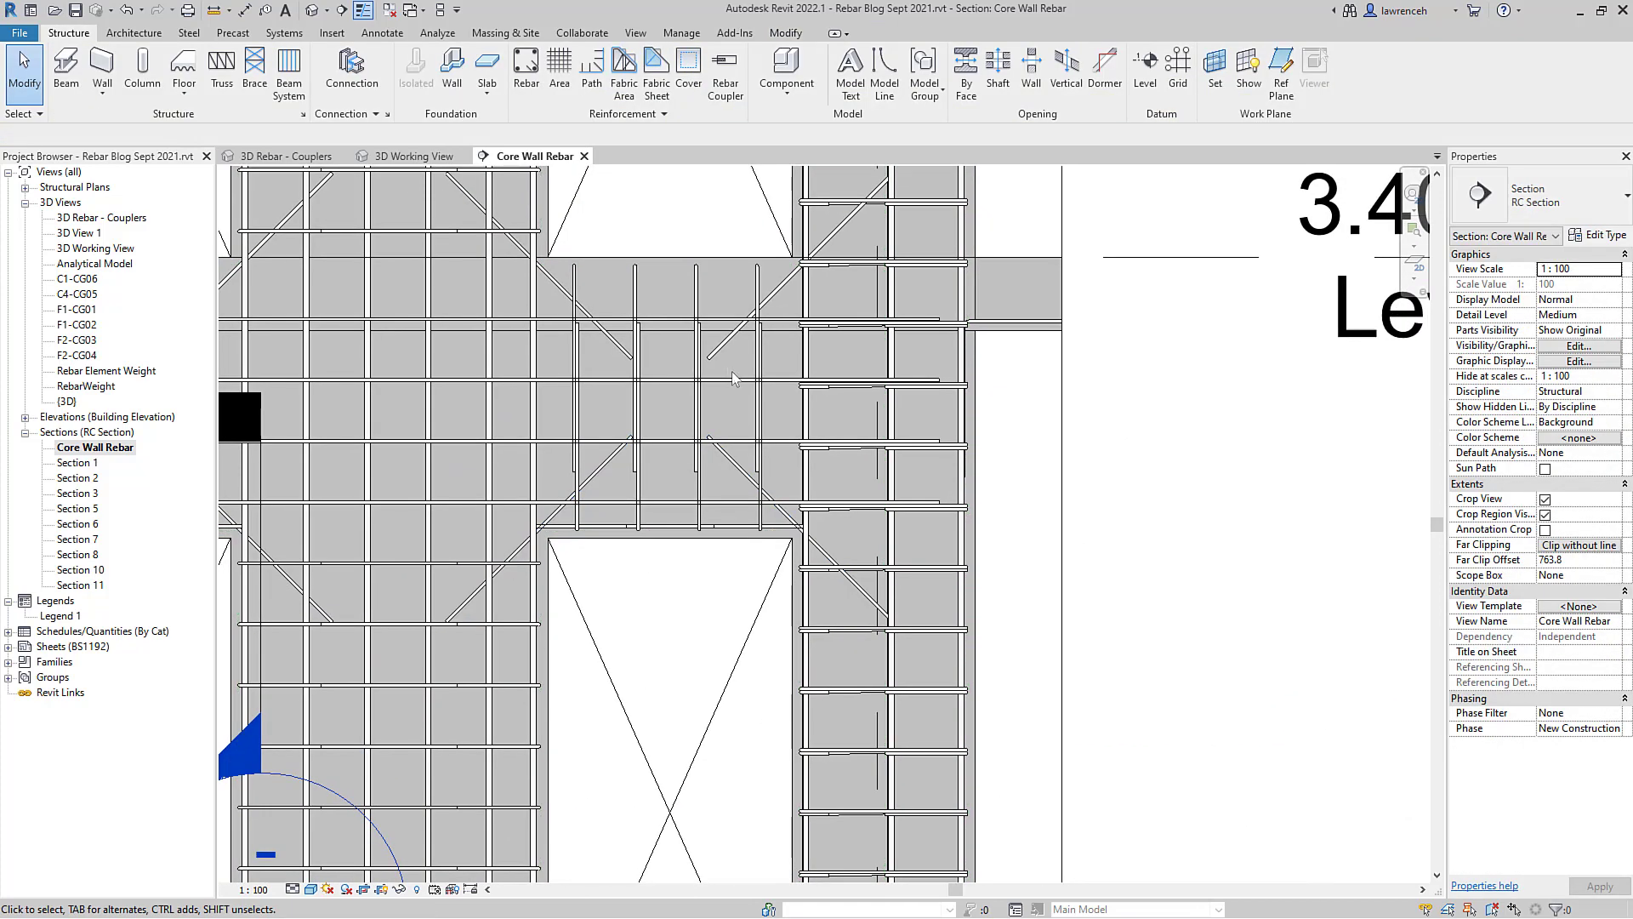
Step: Select the diagonal bars above the door opening and start Mirror - Draw Axis
left_click(708, 351)
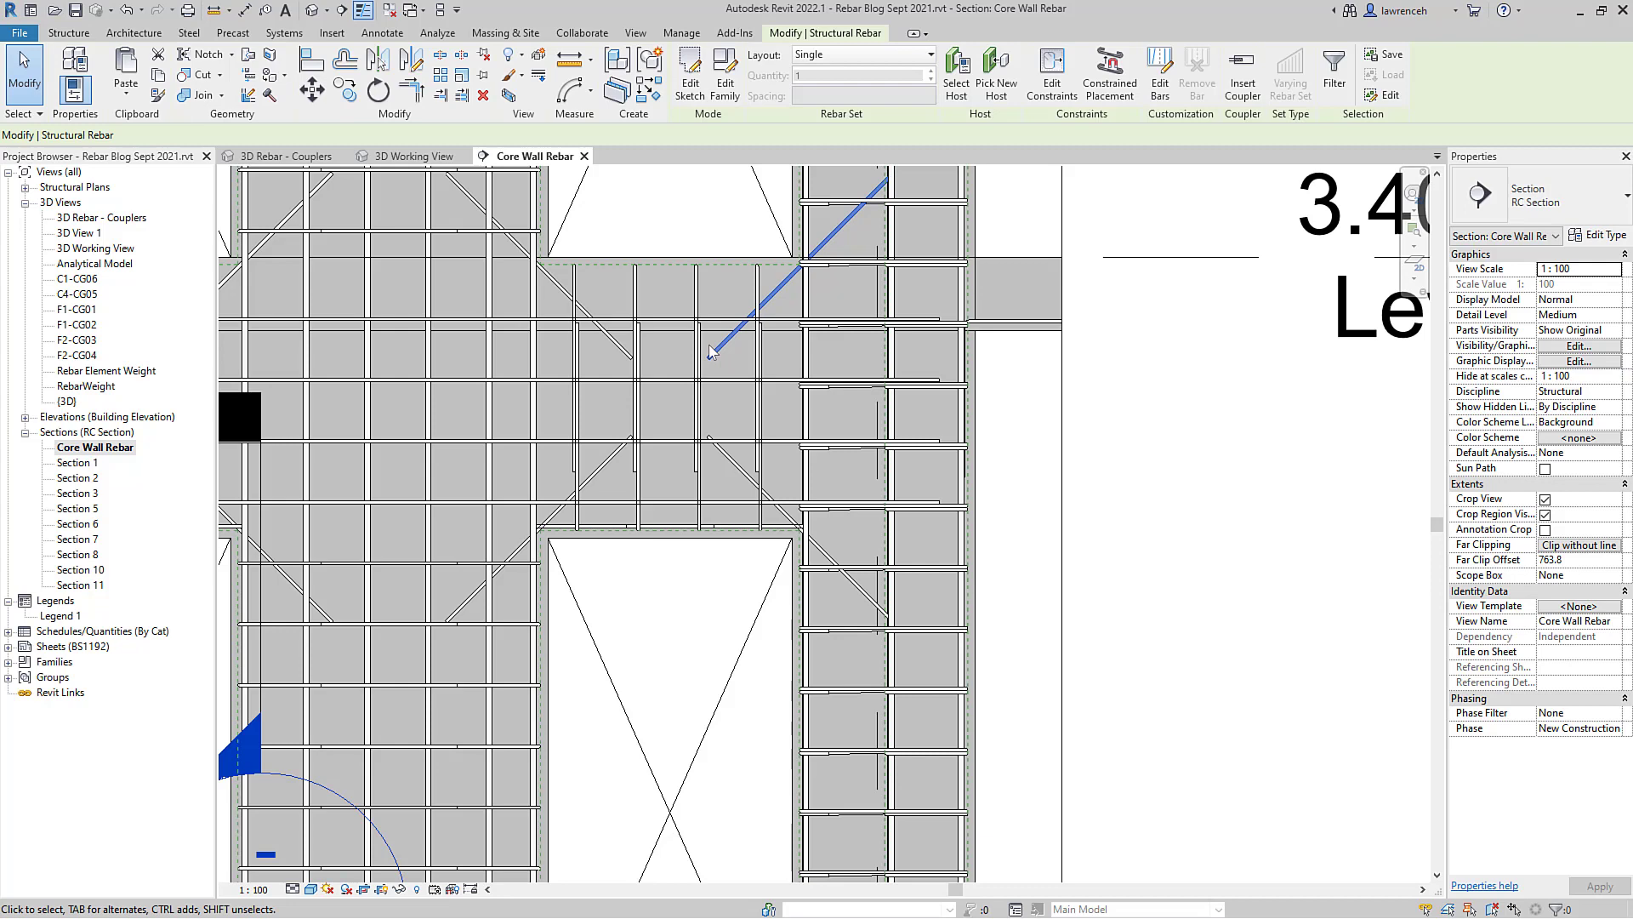
key("Escape")
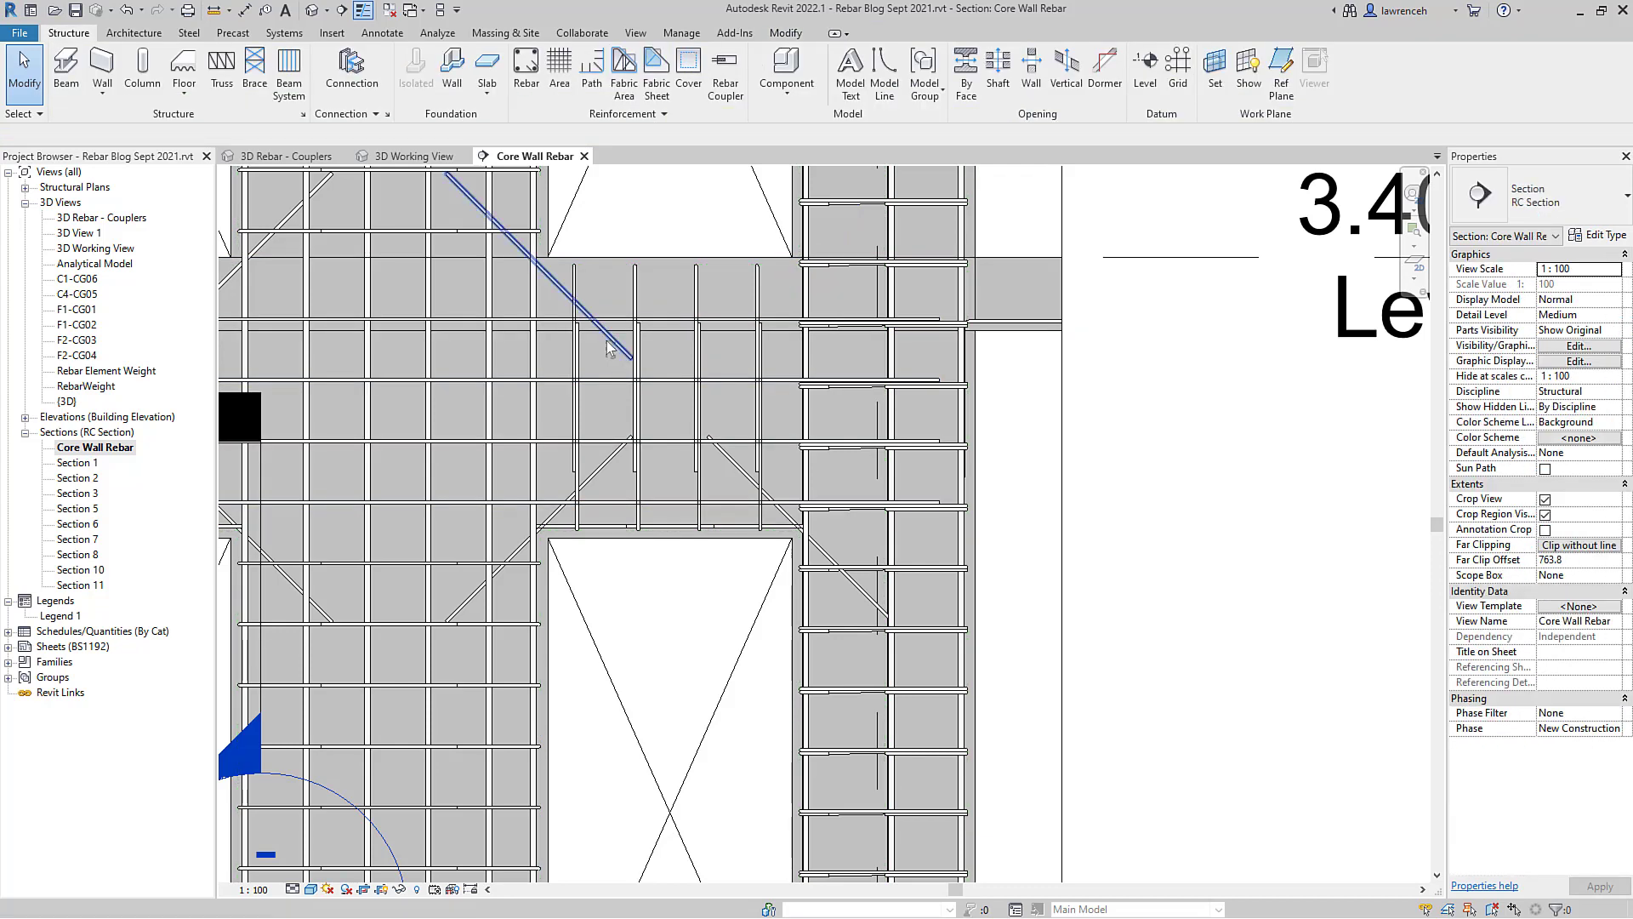
left_click(608, 345)
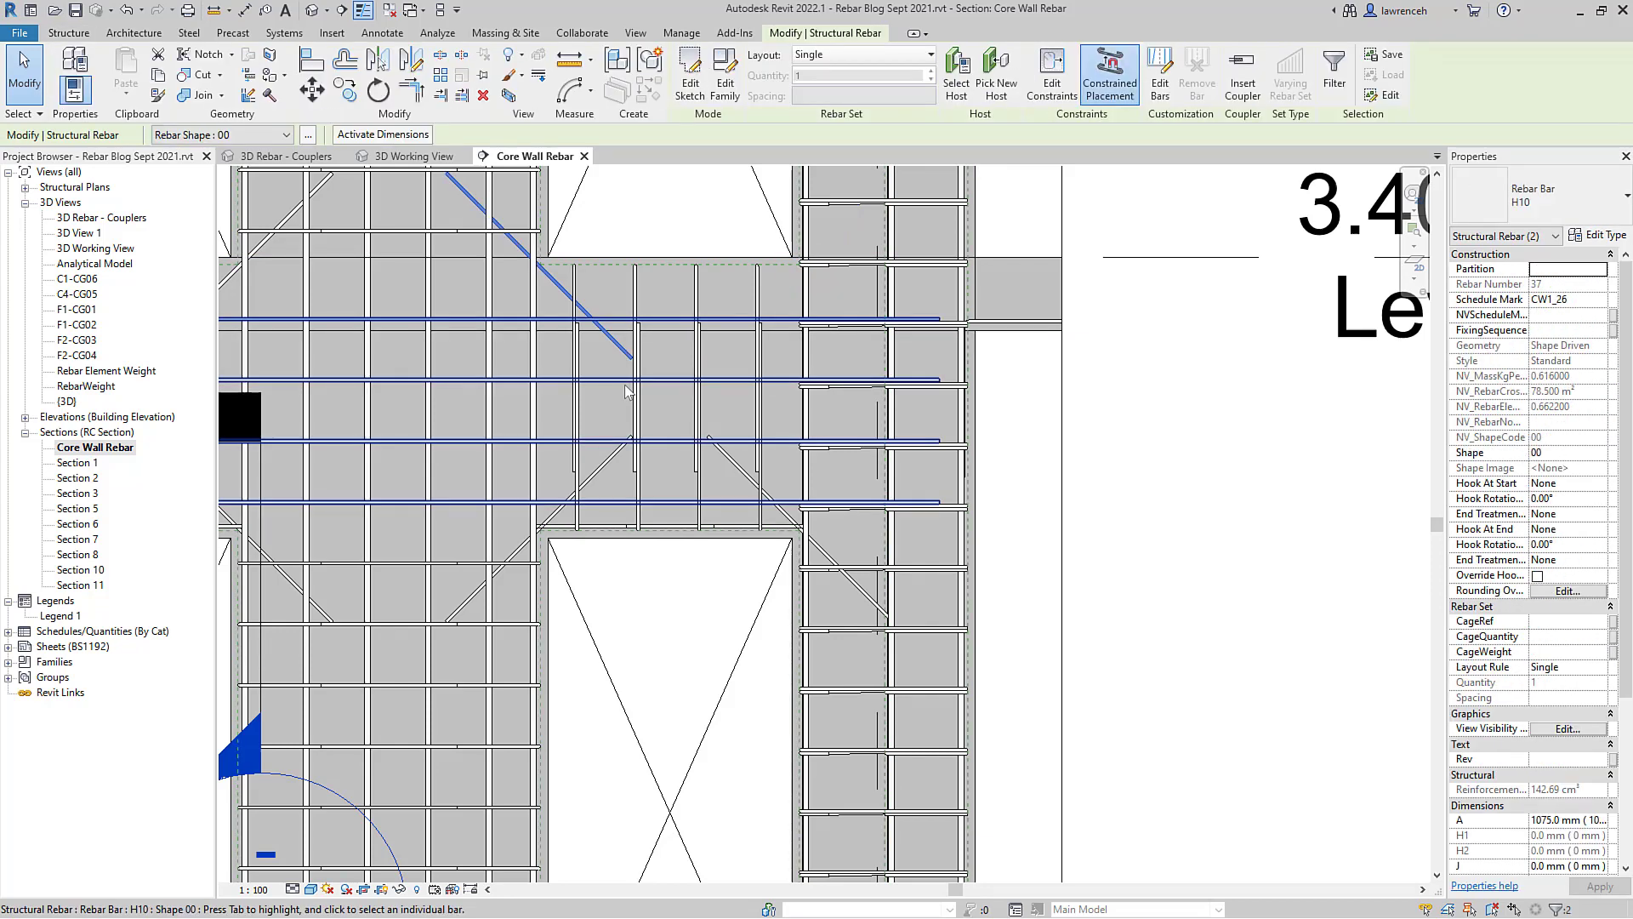
key("Escape")
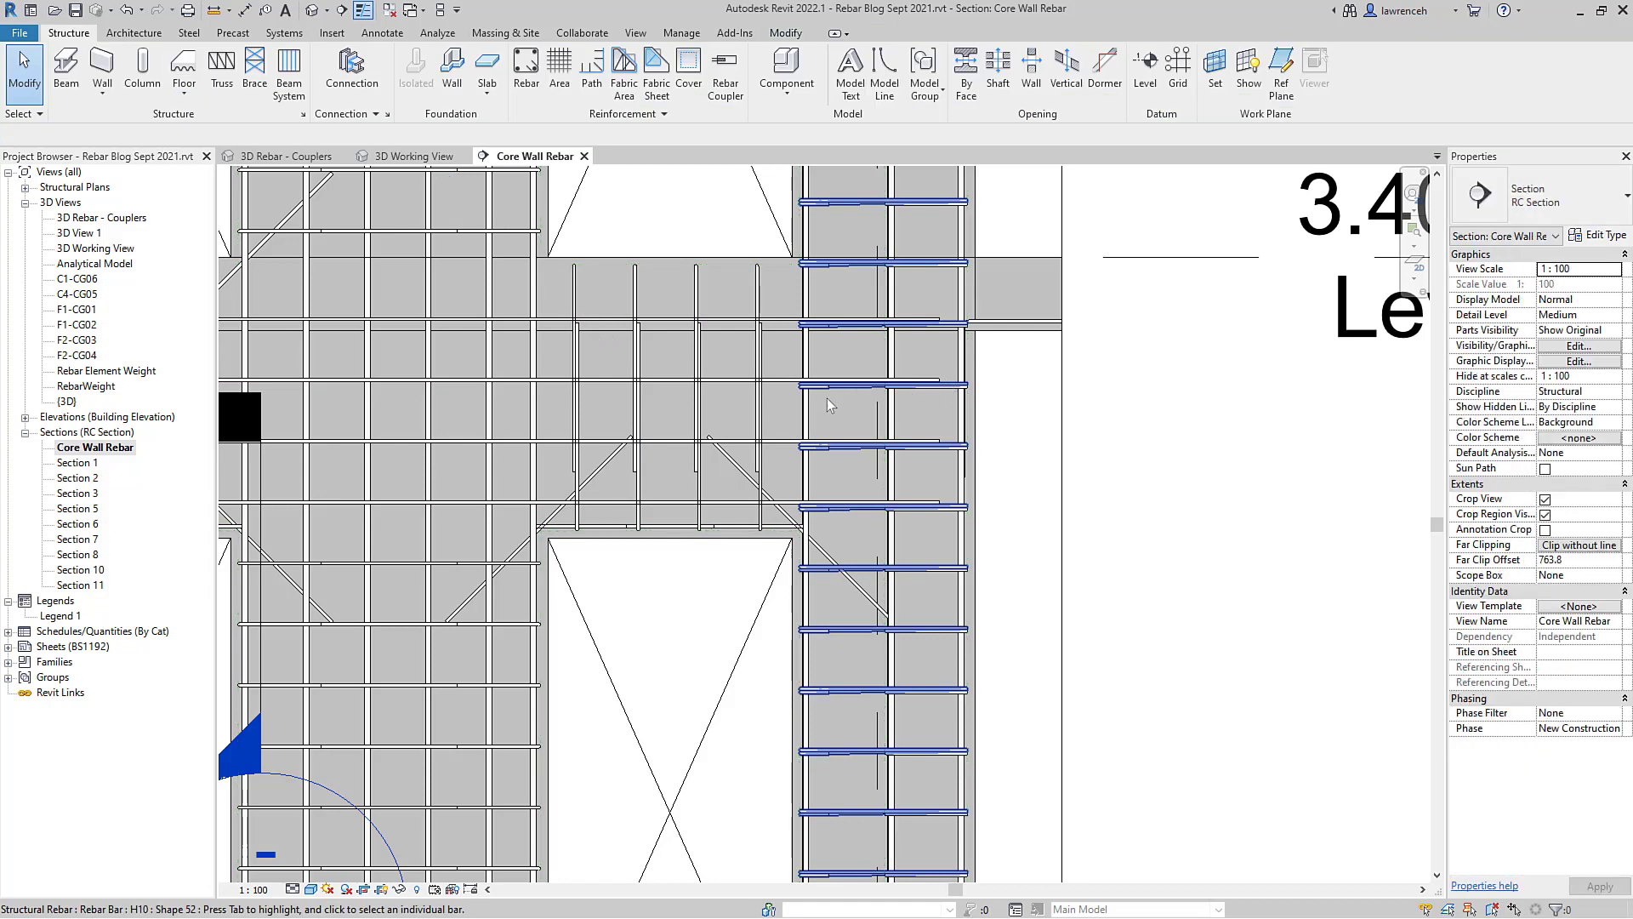
scroll(744, 464, "up", 2)
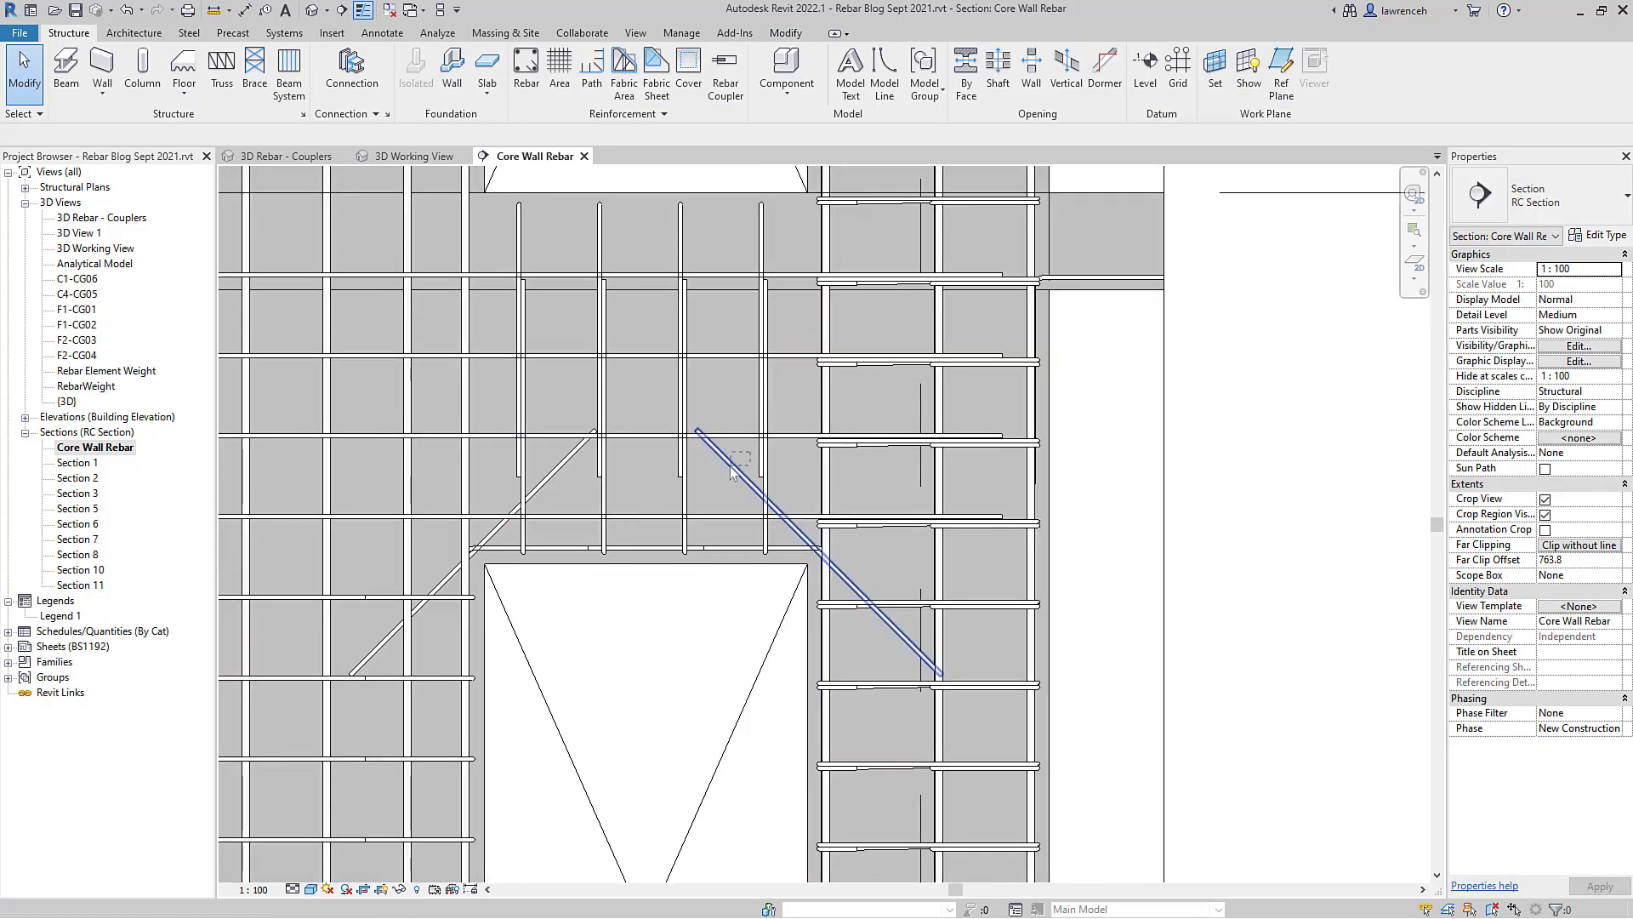
left_click(697, 481)
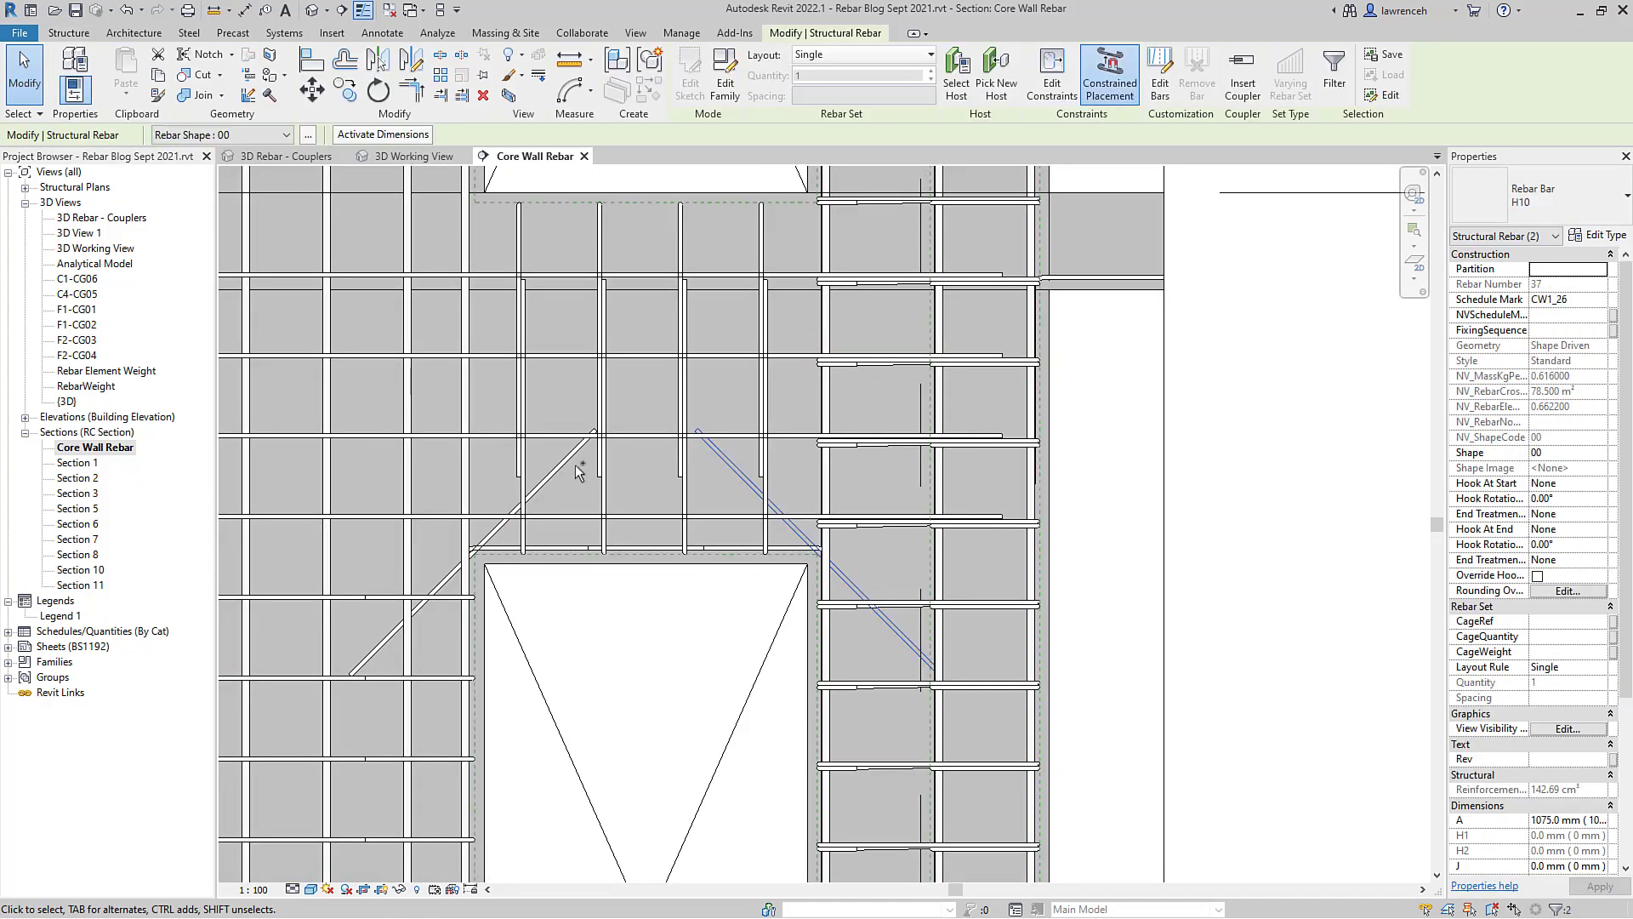
left_click(561, 461, "ctrl")
scroll(614, 473, "down", 2)
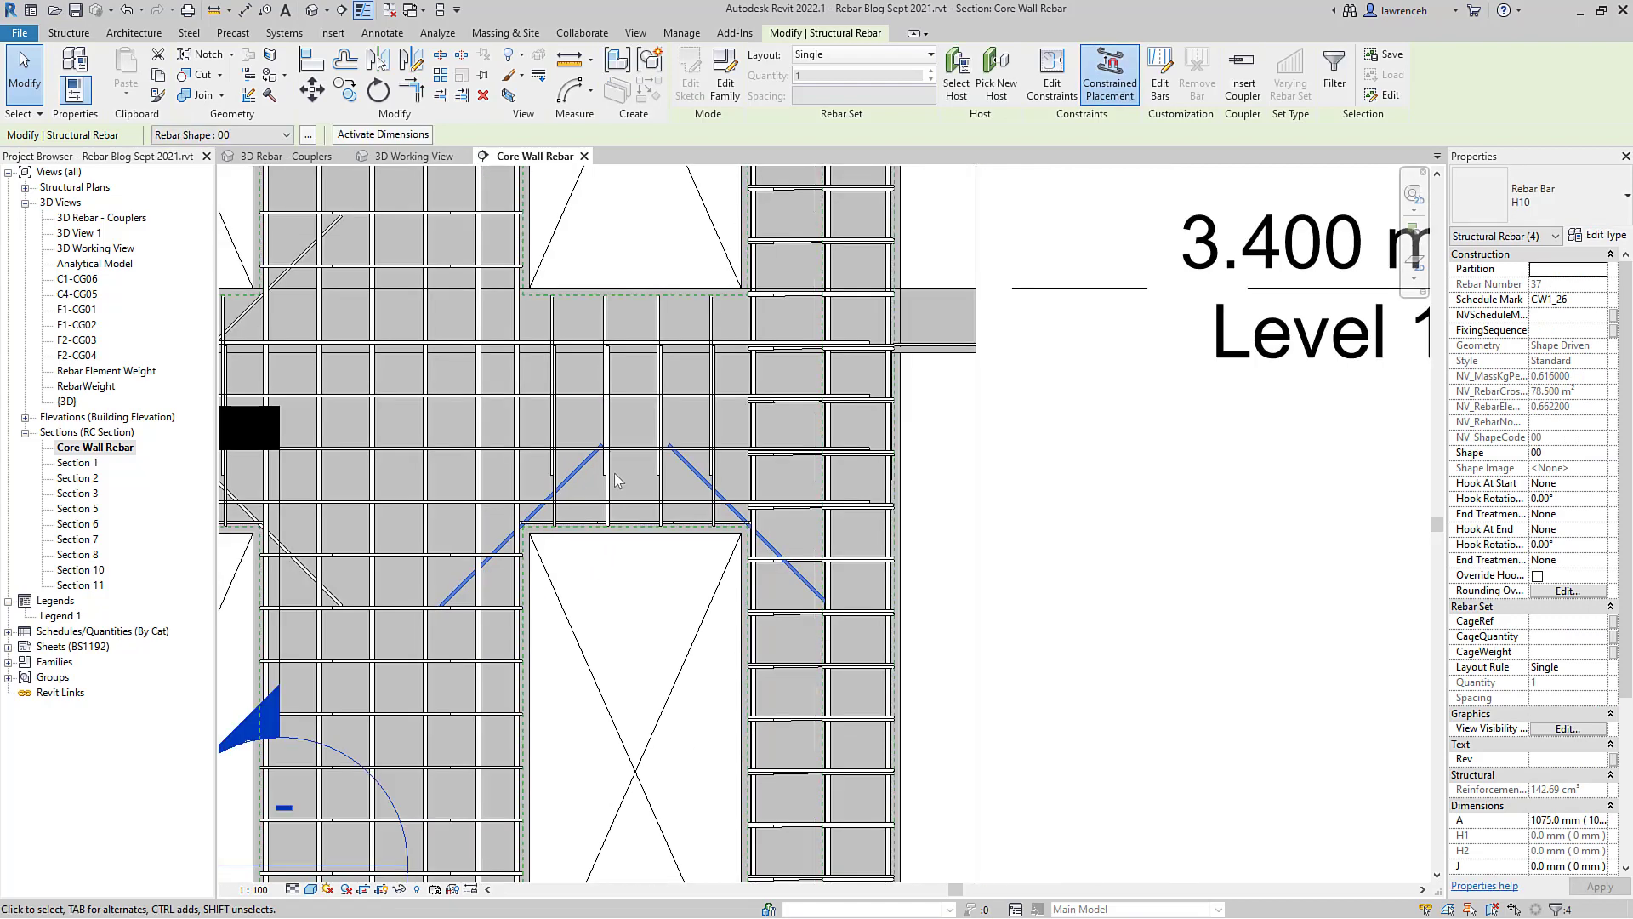
left_click(531, 341, "ctrl")
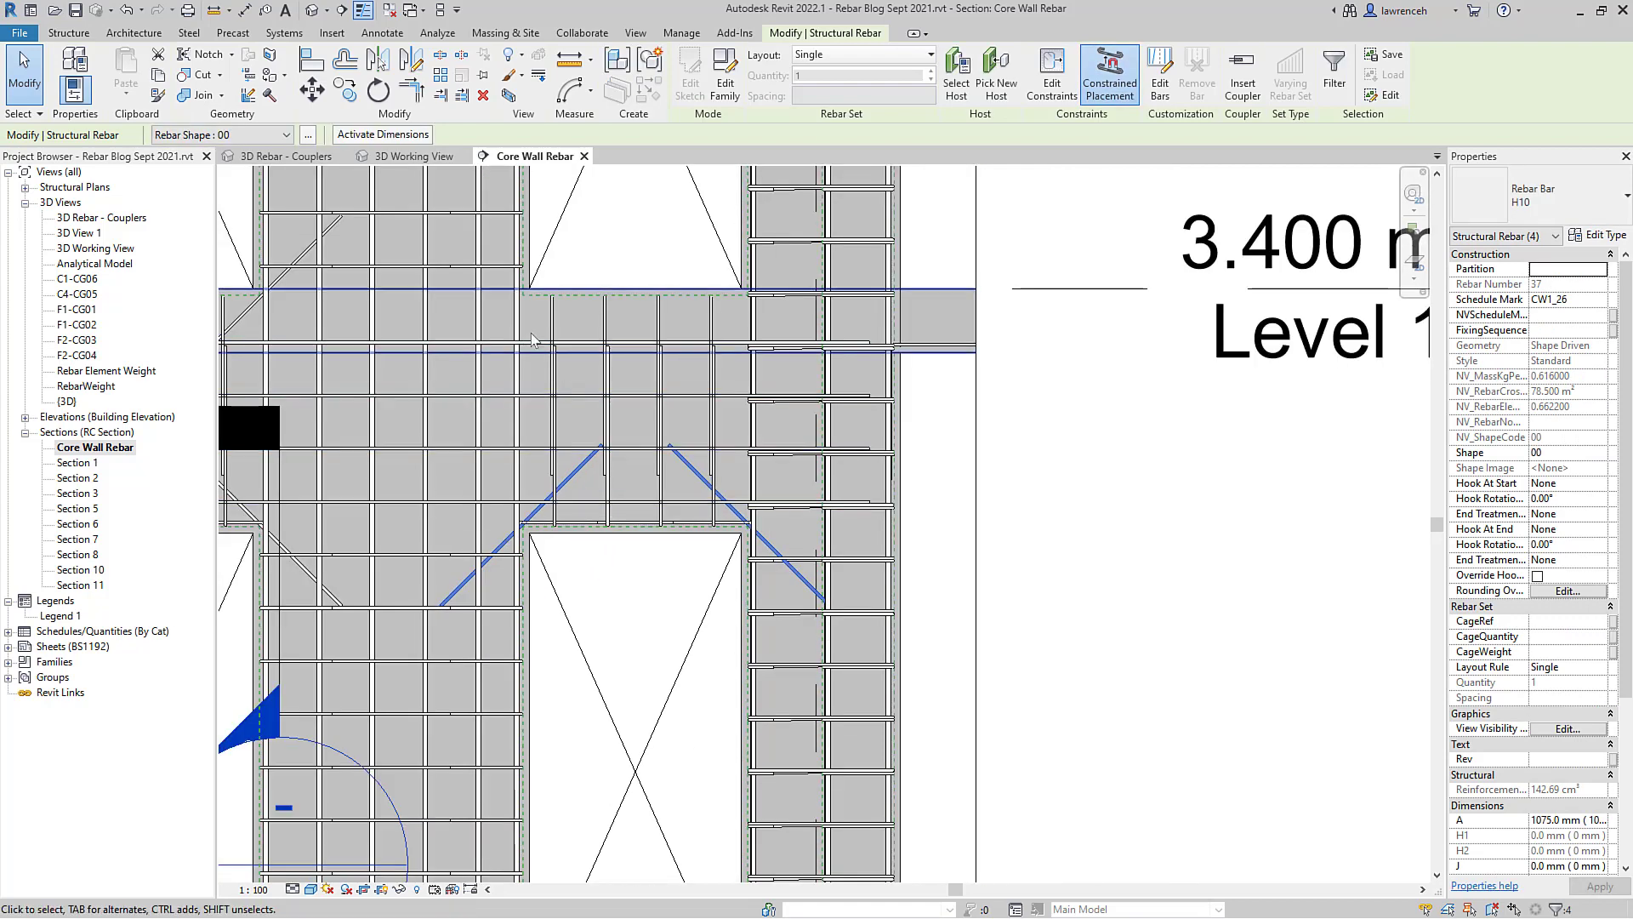
left_click(413, 65)
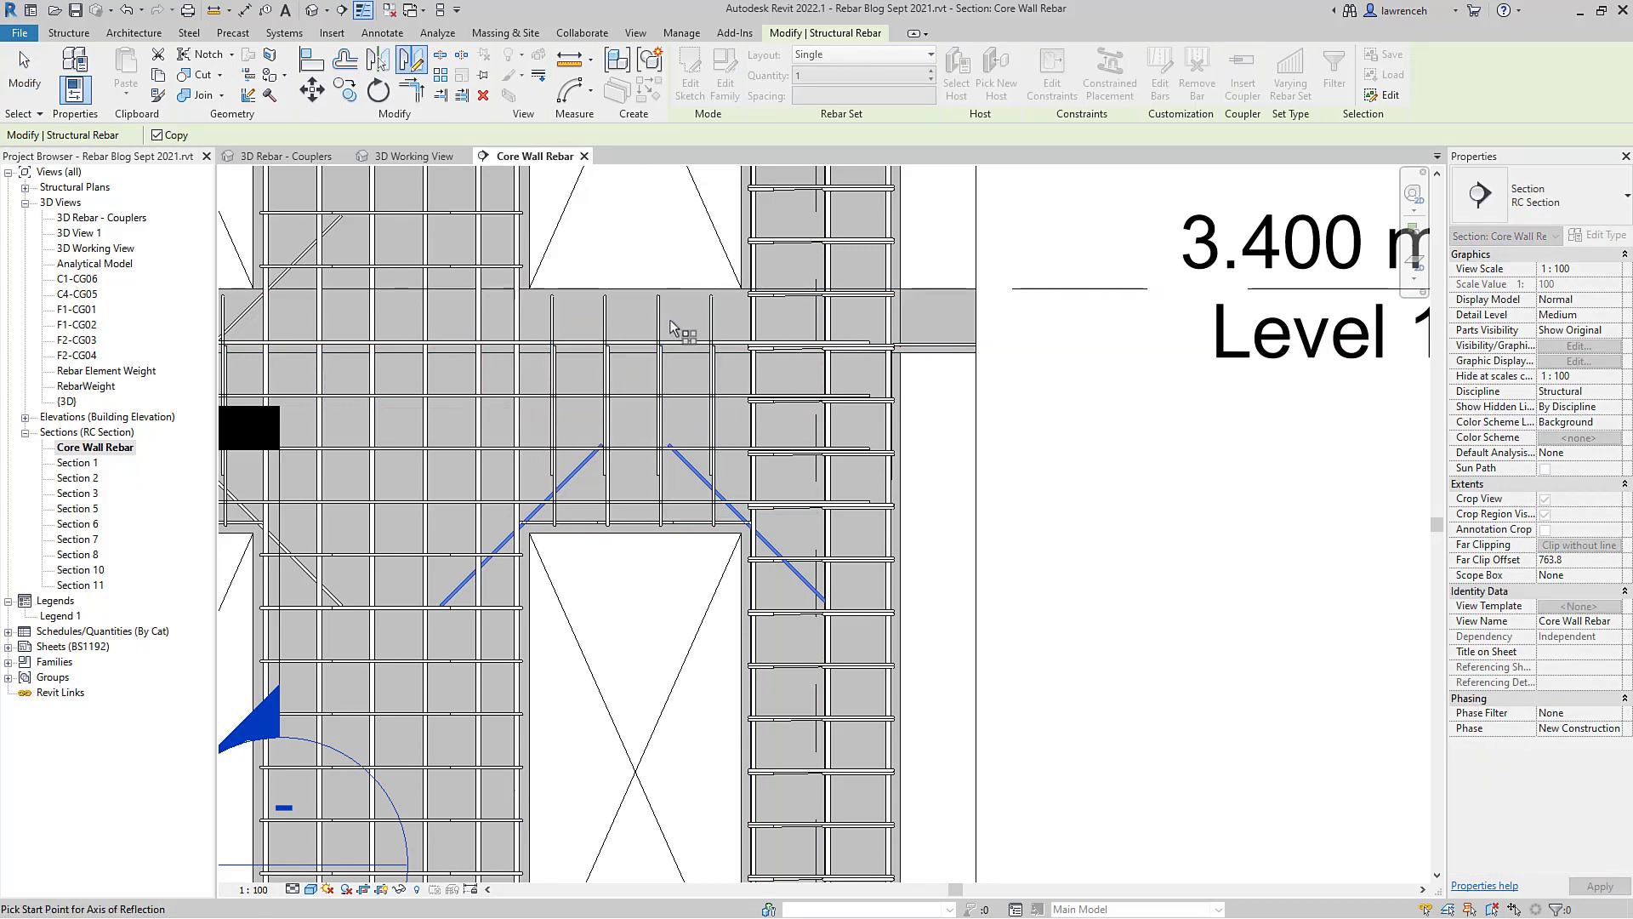
Step: Mirror the diagonal bars about a vertical axis from the door's top corner
right_click(660, 244)
mouse_move(757, 323)
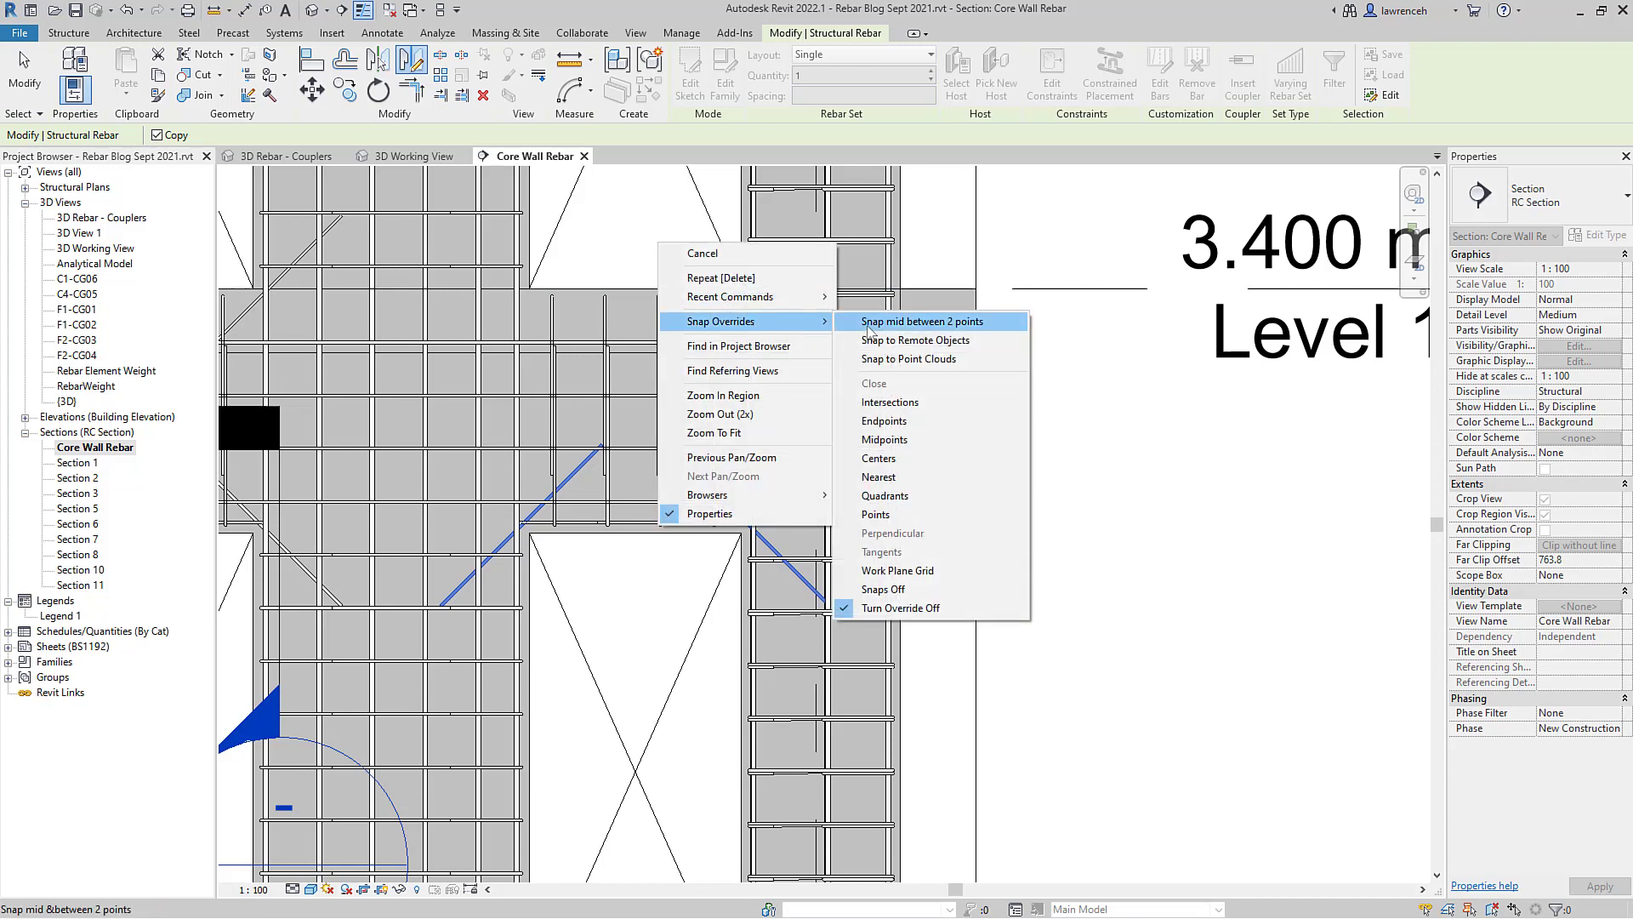
left_click(917, 324)
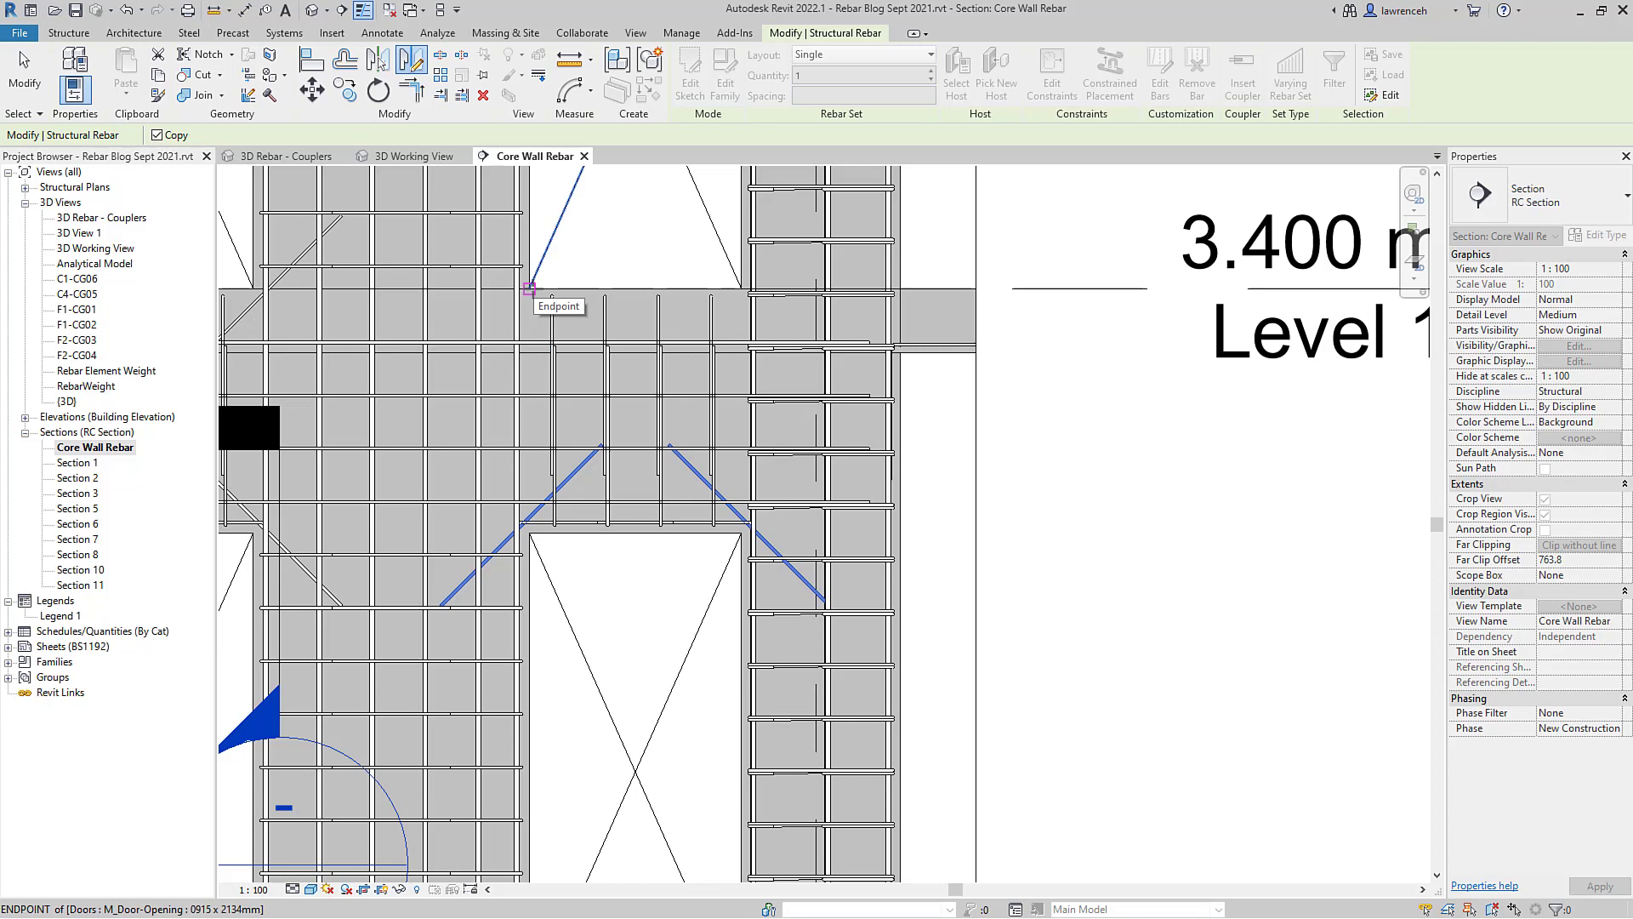
left_click(529, 288)
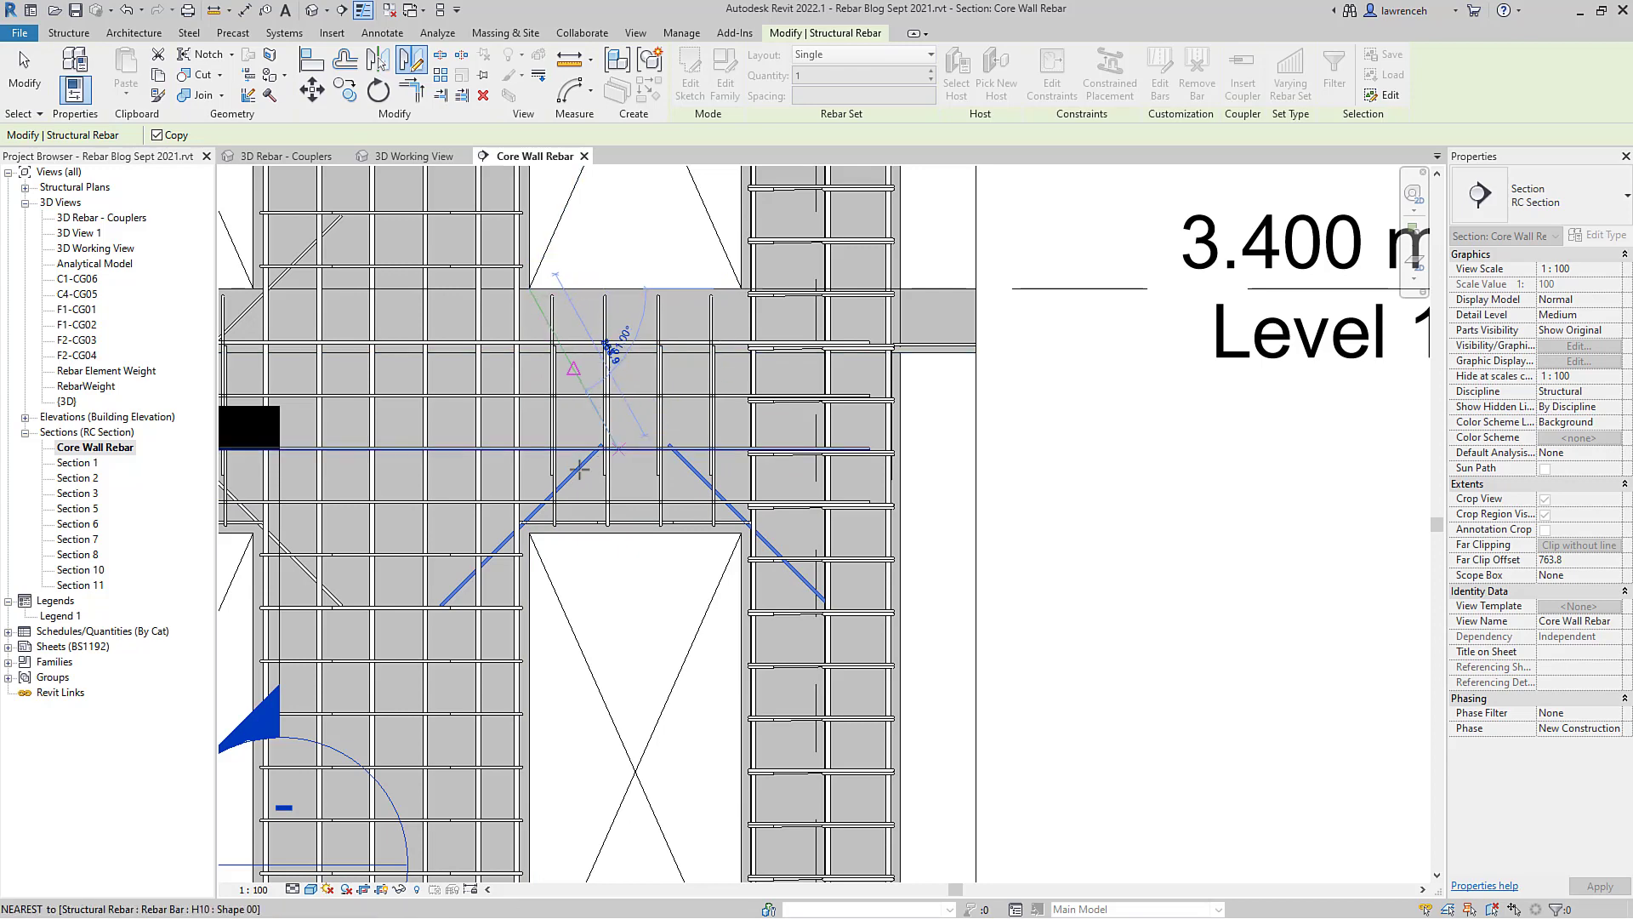
left_click(528, 532)
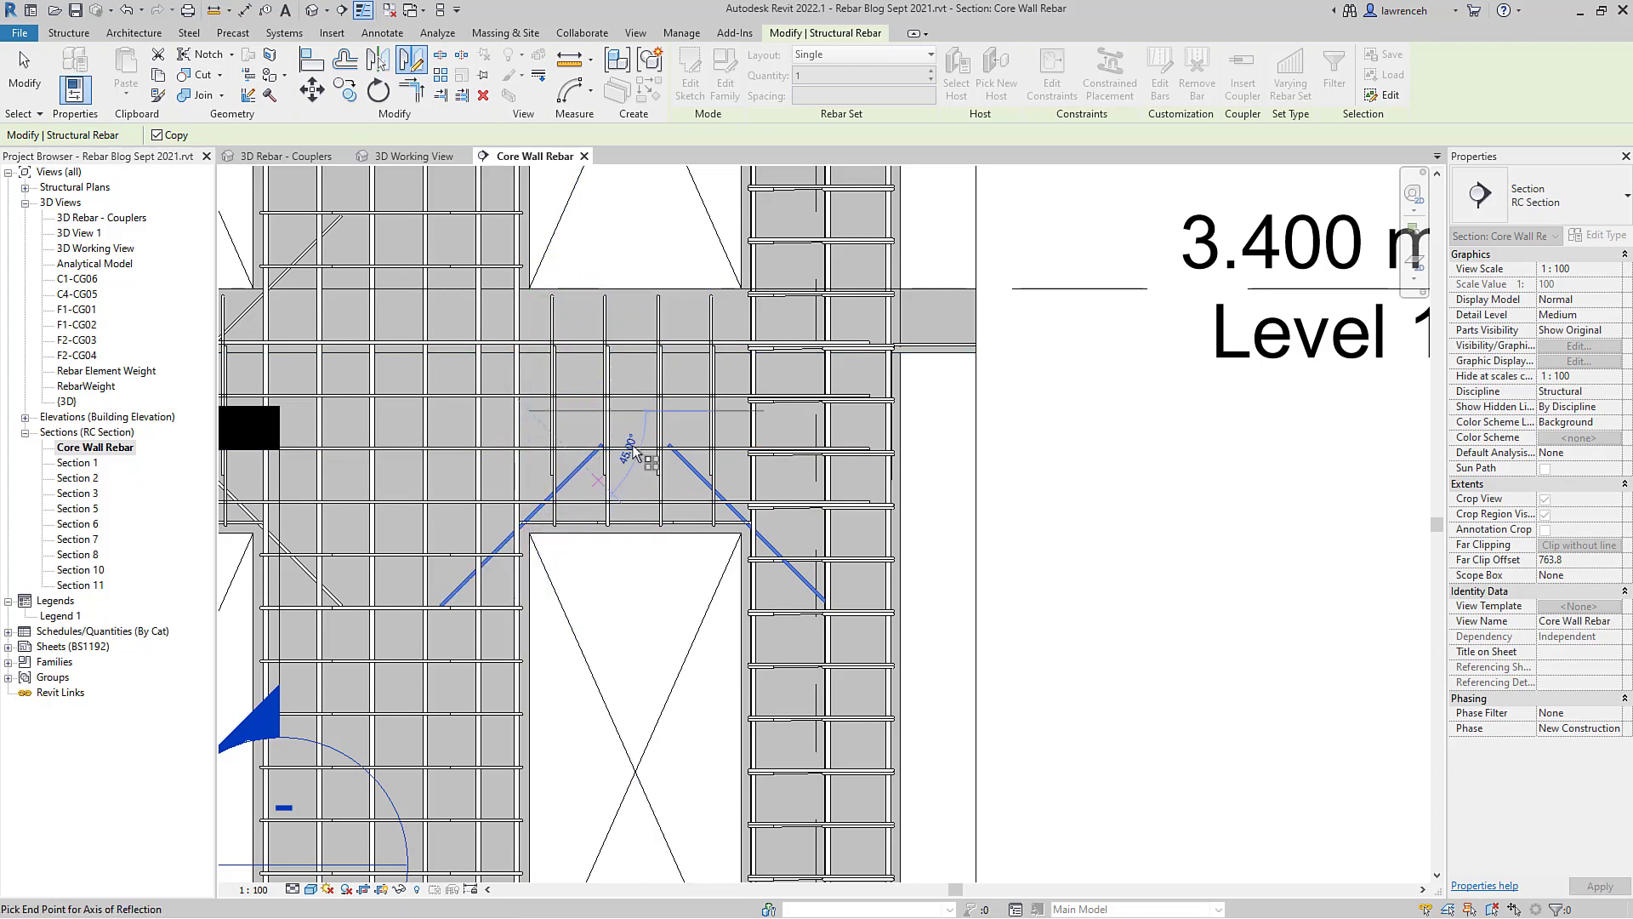
left_click(914, 487)
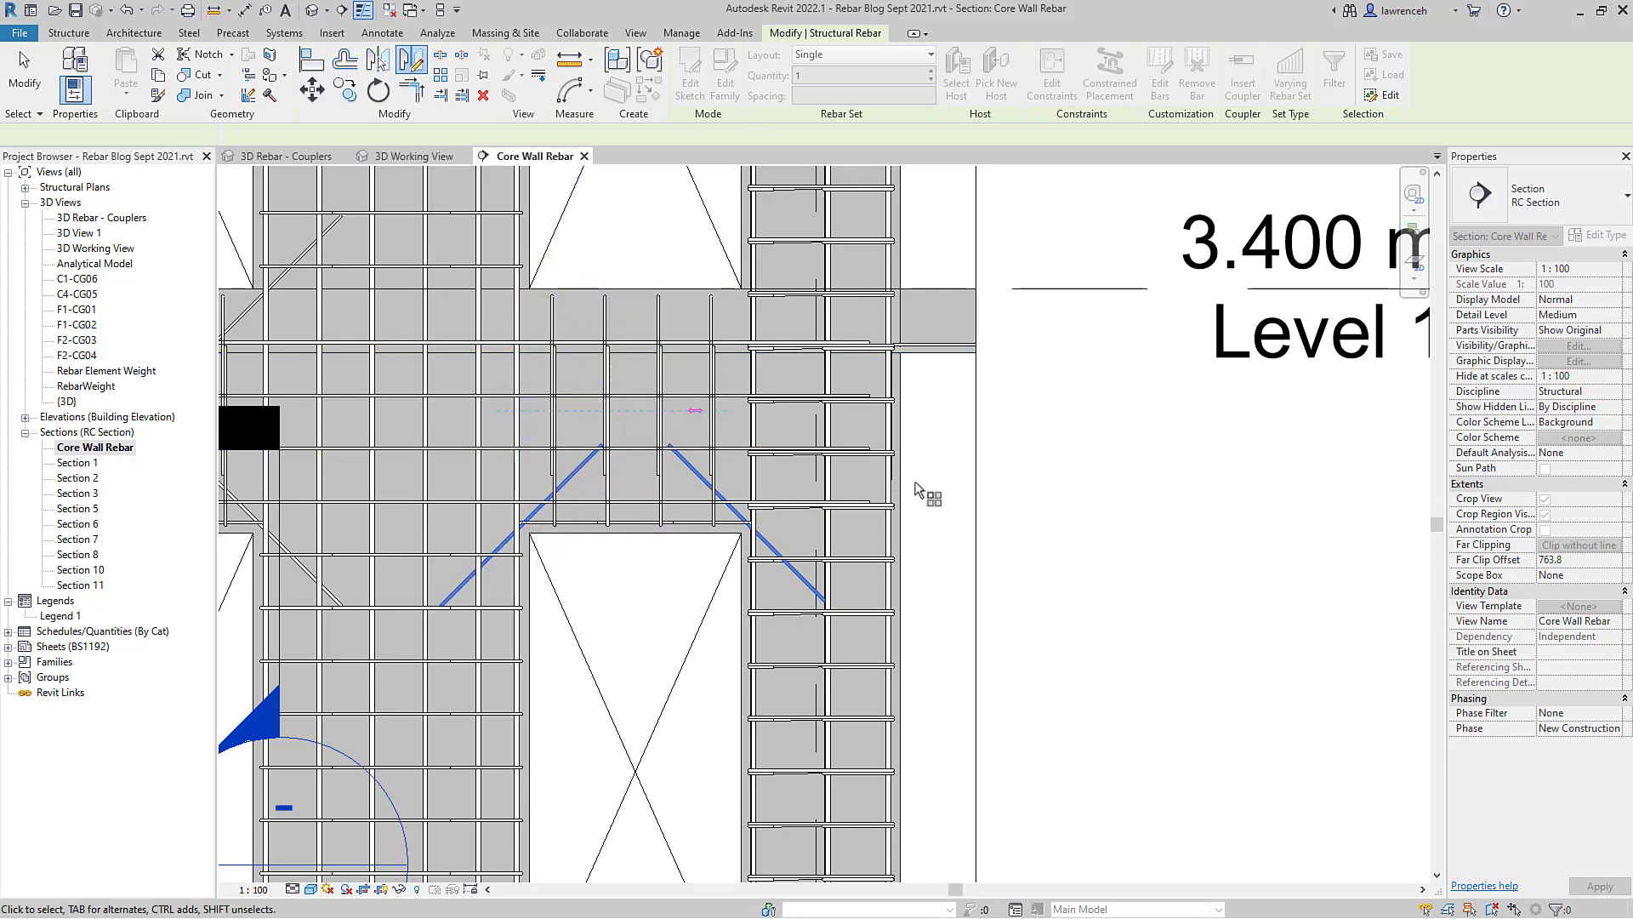
left_click(1109, 513)
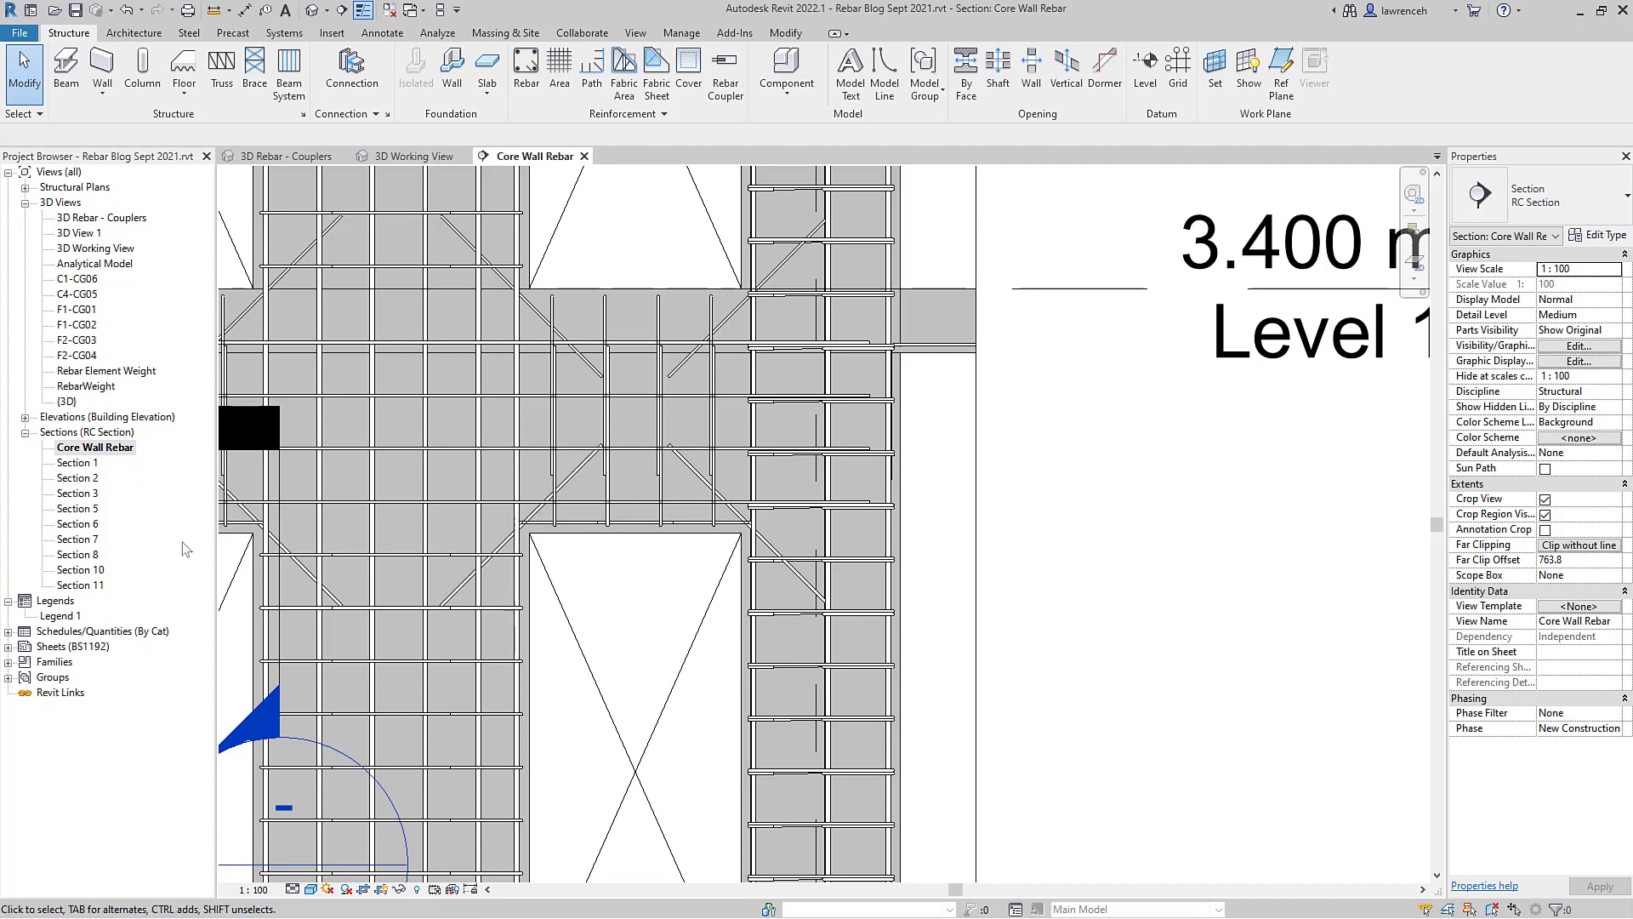
Step: Open sheet '0001 - Rebar Cages Phase 1' from Sheets > DR and frame all six cages
left_click(10, 657)
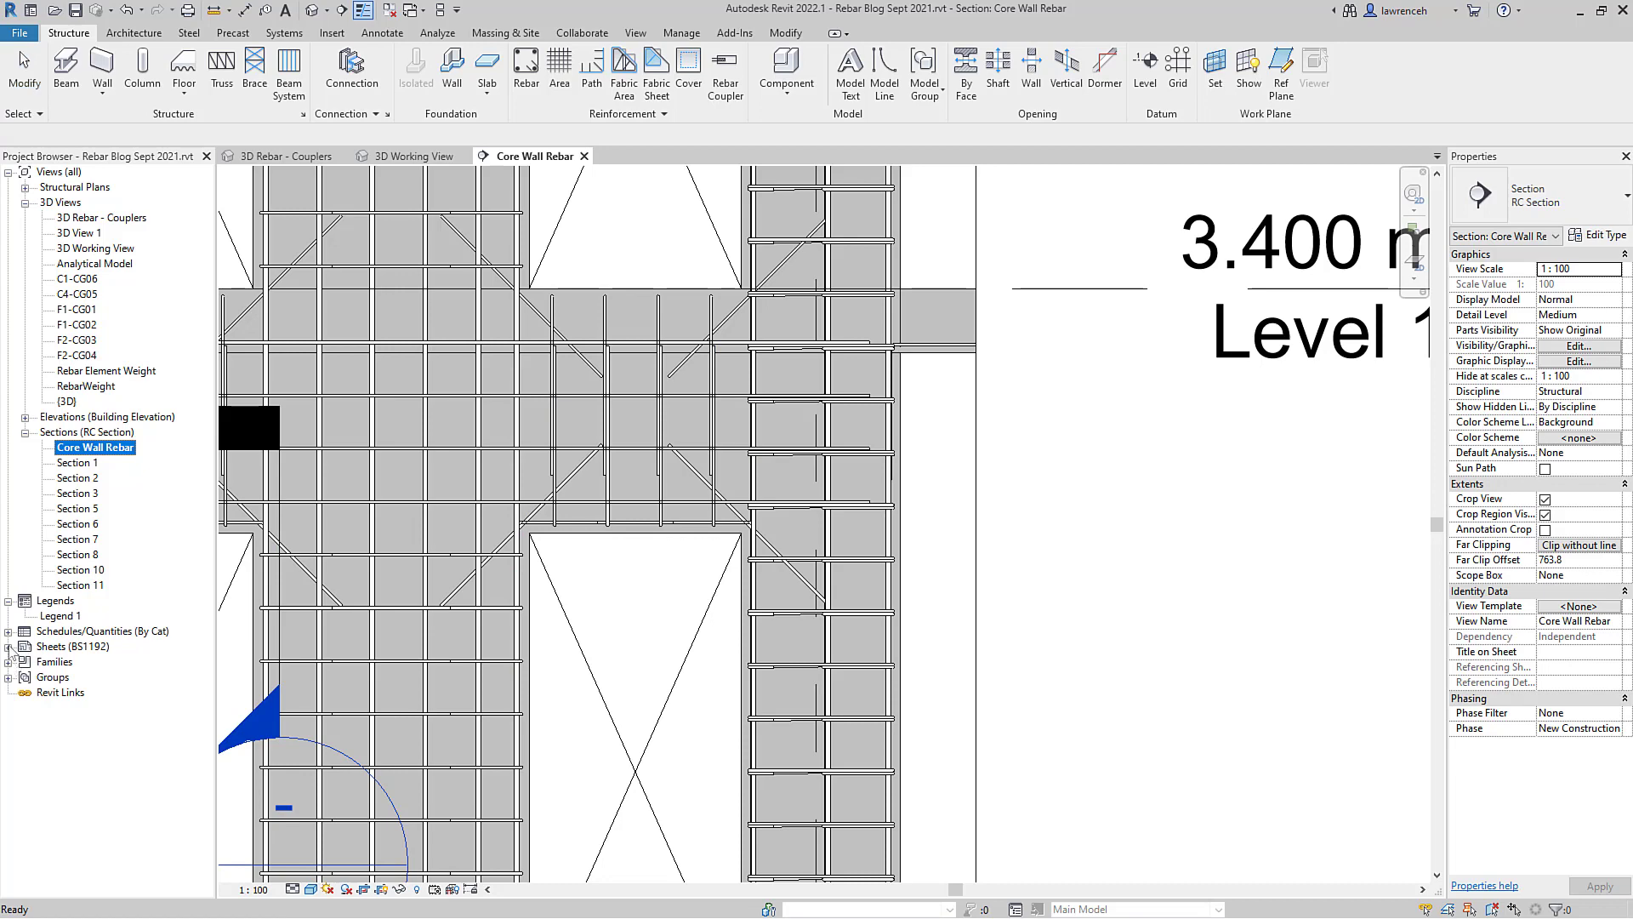
left_click(7, 647)
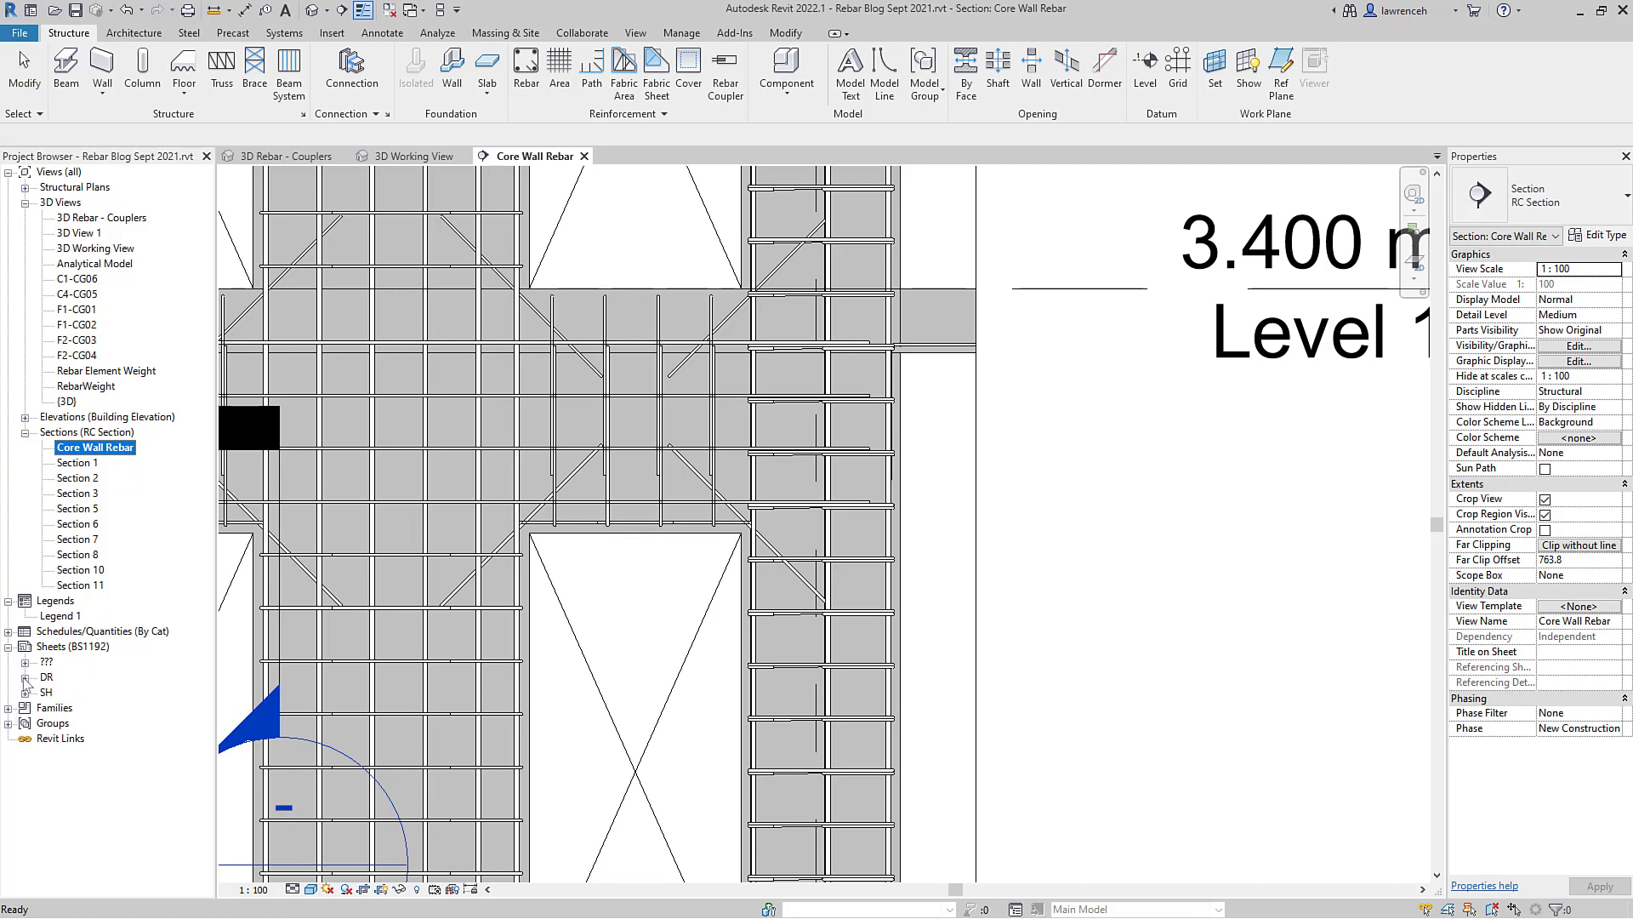
left_click(25, 678)
double_click(75, 693)
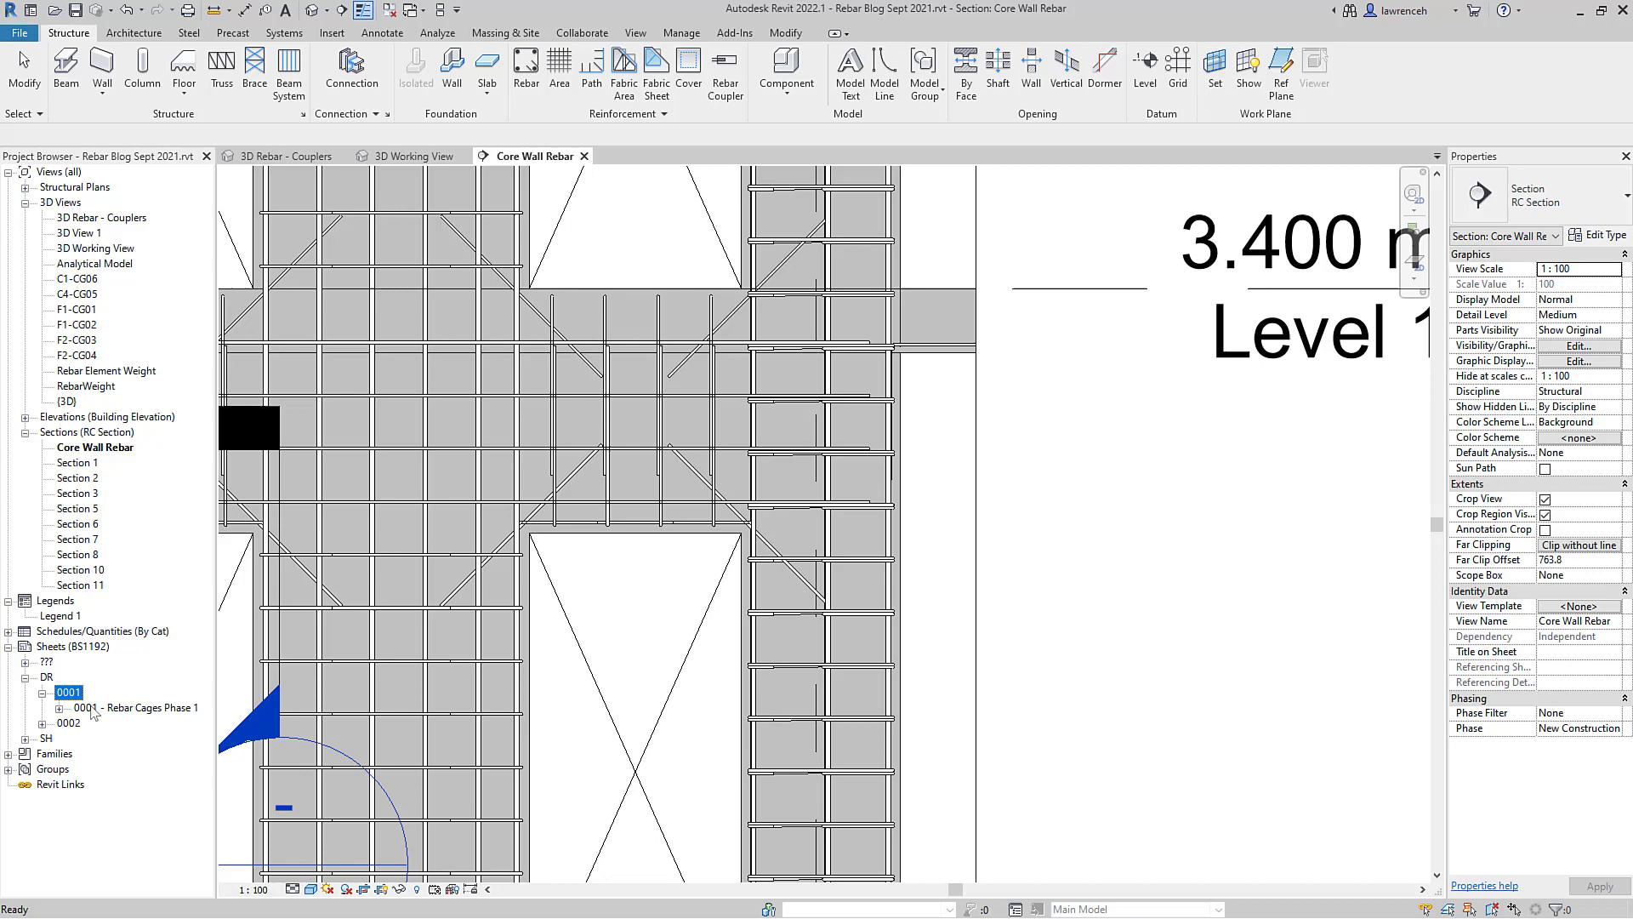
double_click(92, 709)
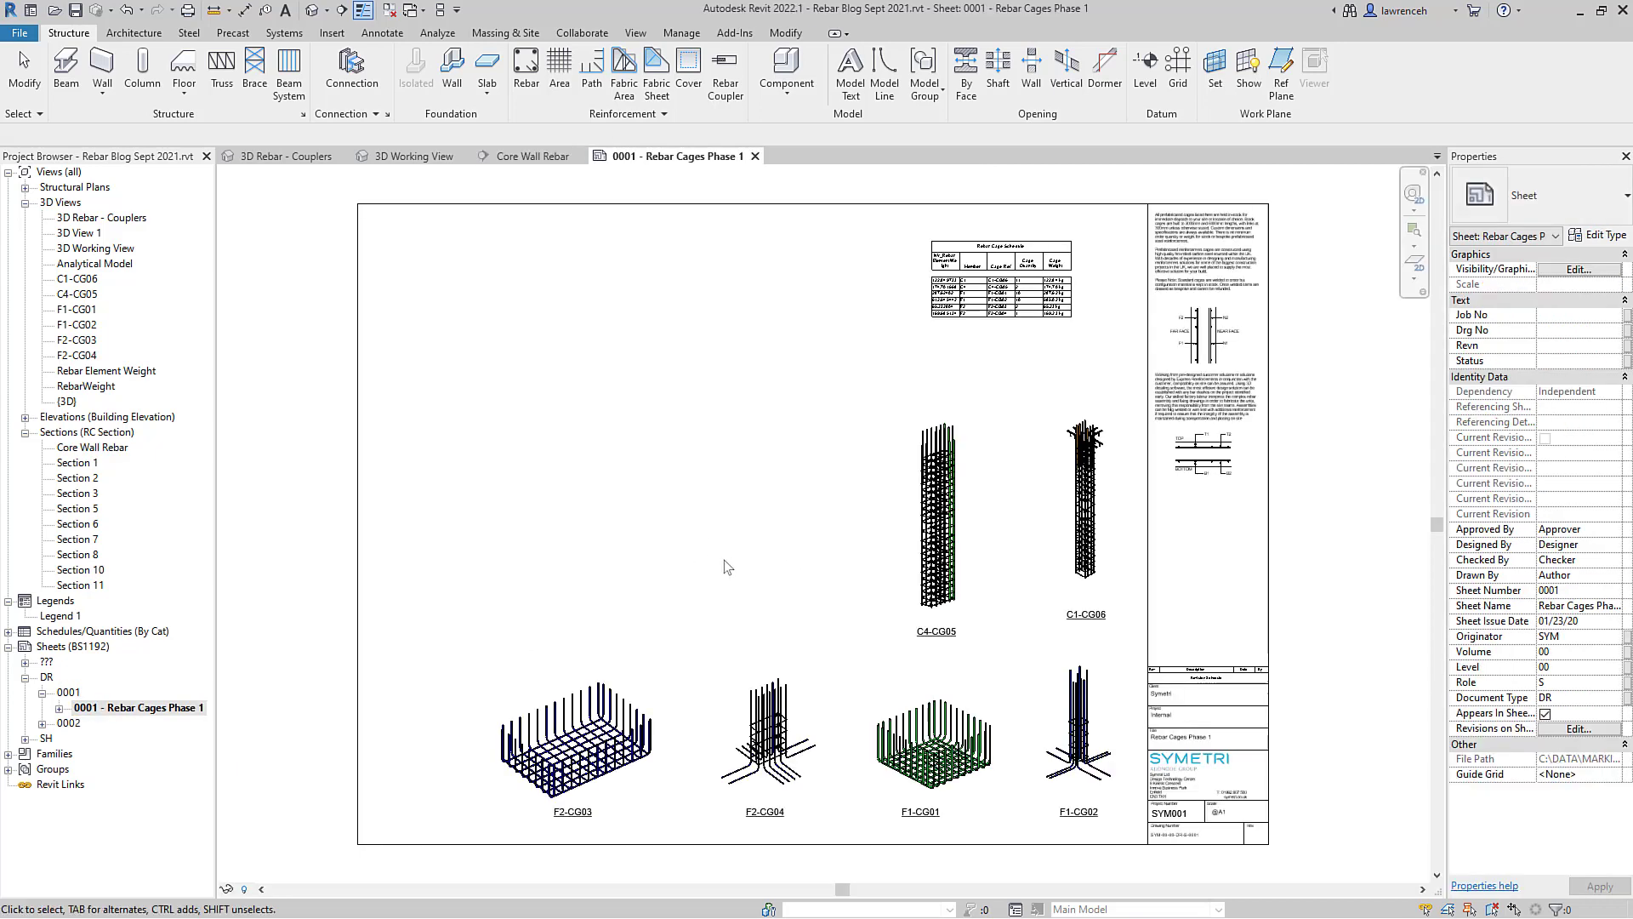
middle_click_drag(1183, 641, 1157, 626)
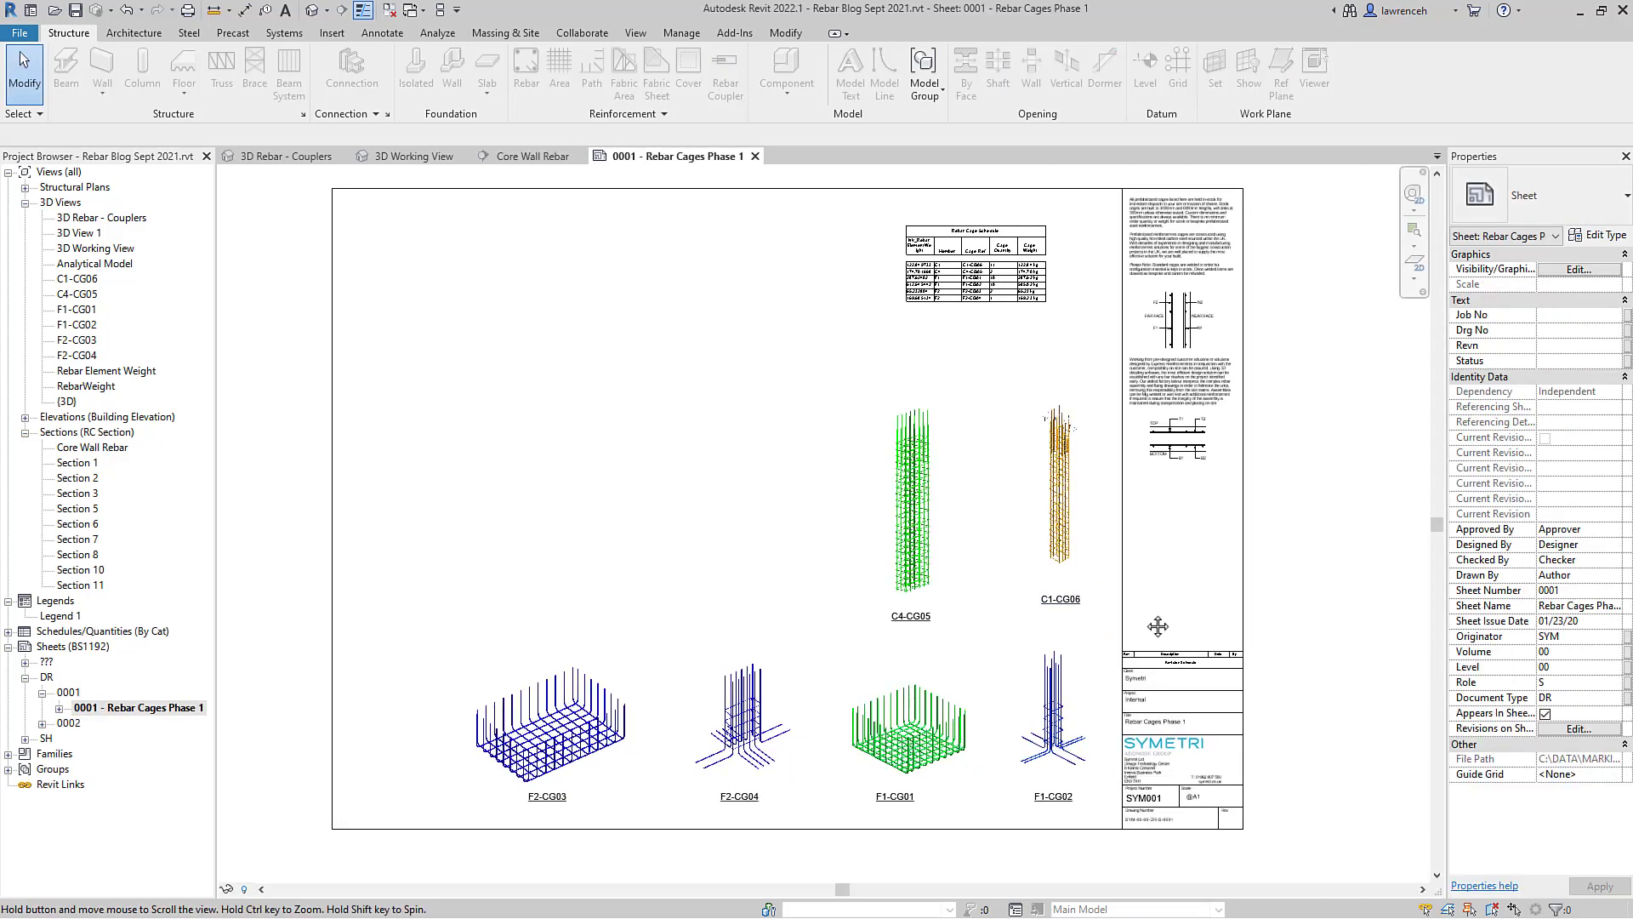
scroll(1183, 747, "up", 5)
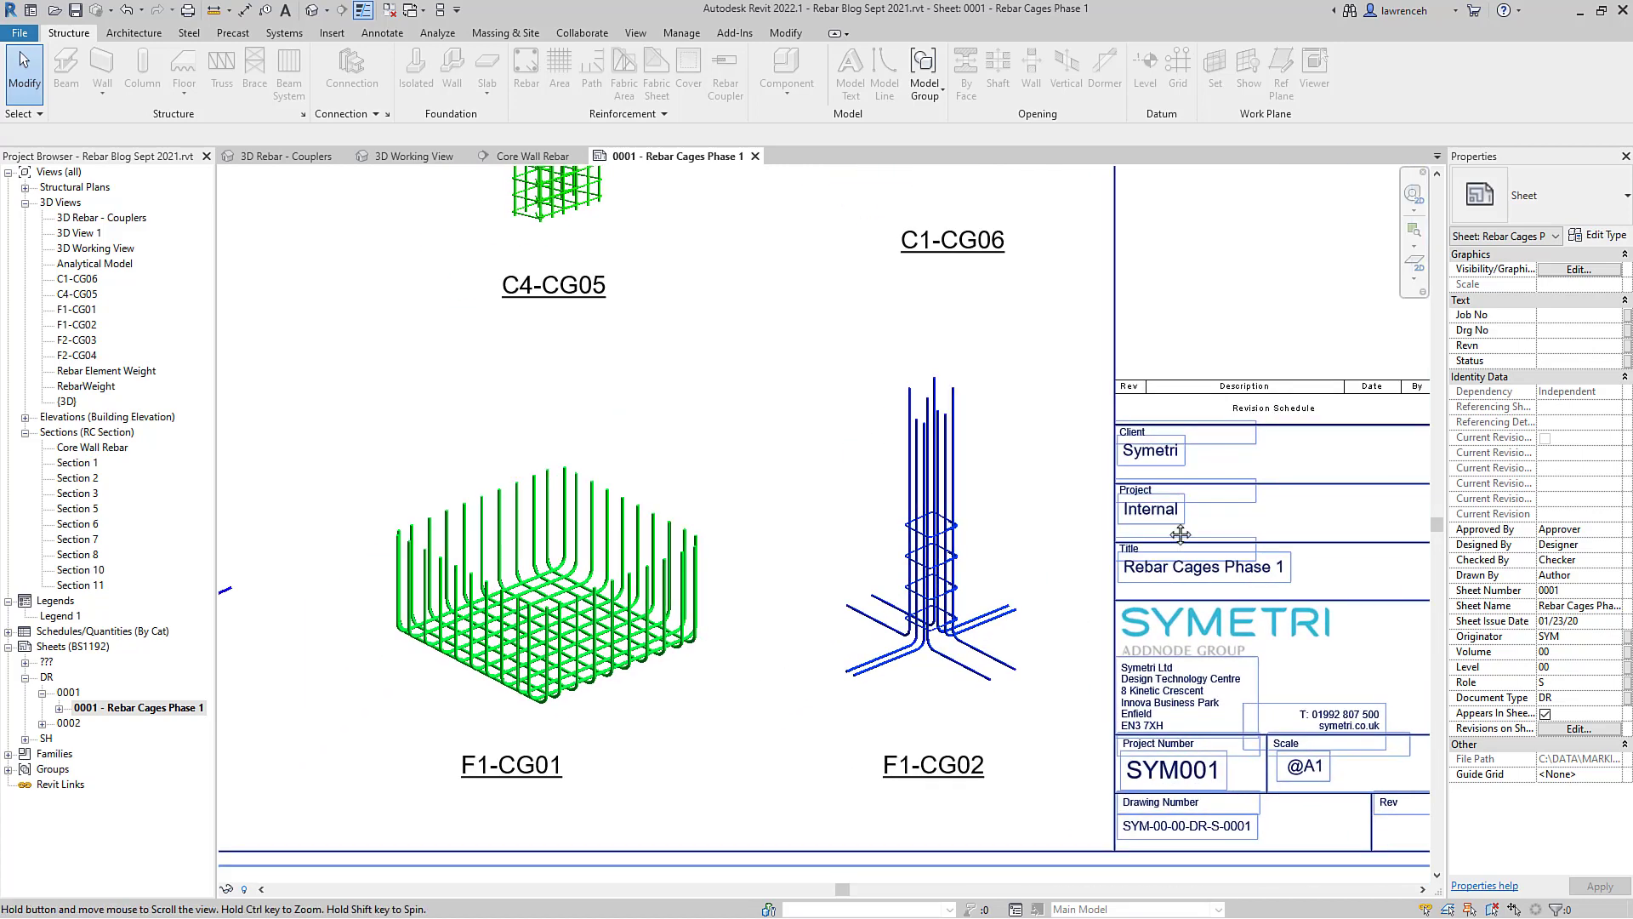
scroll(1180, 533, "down", 5)
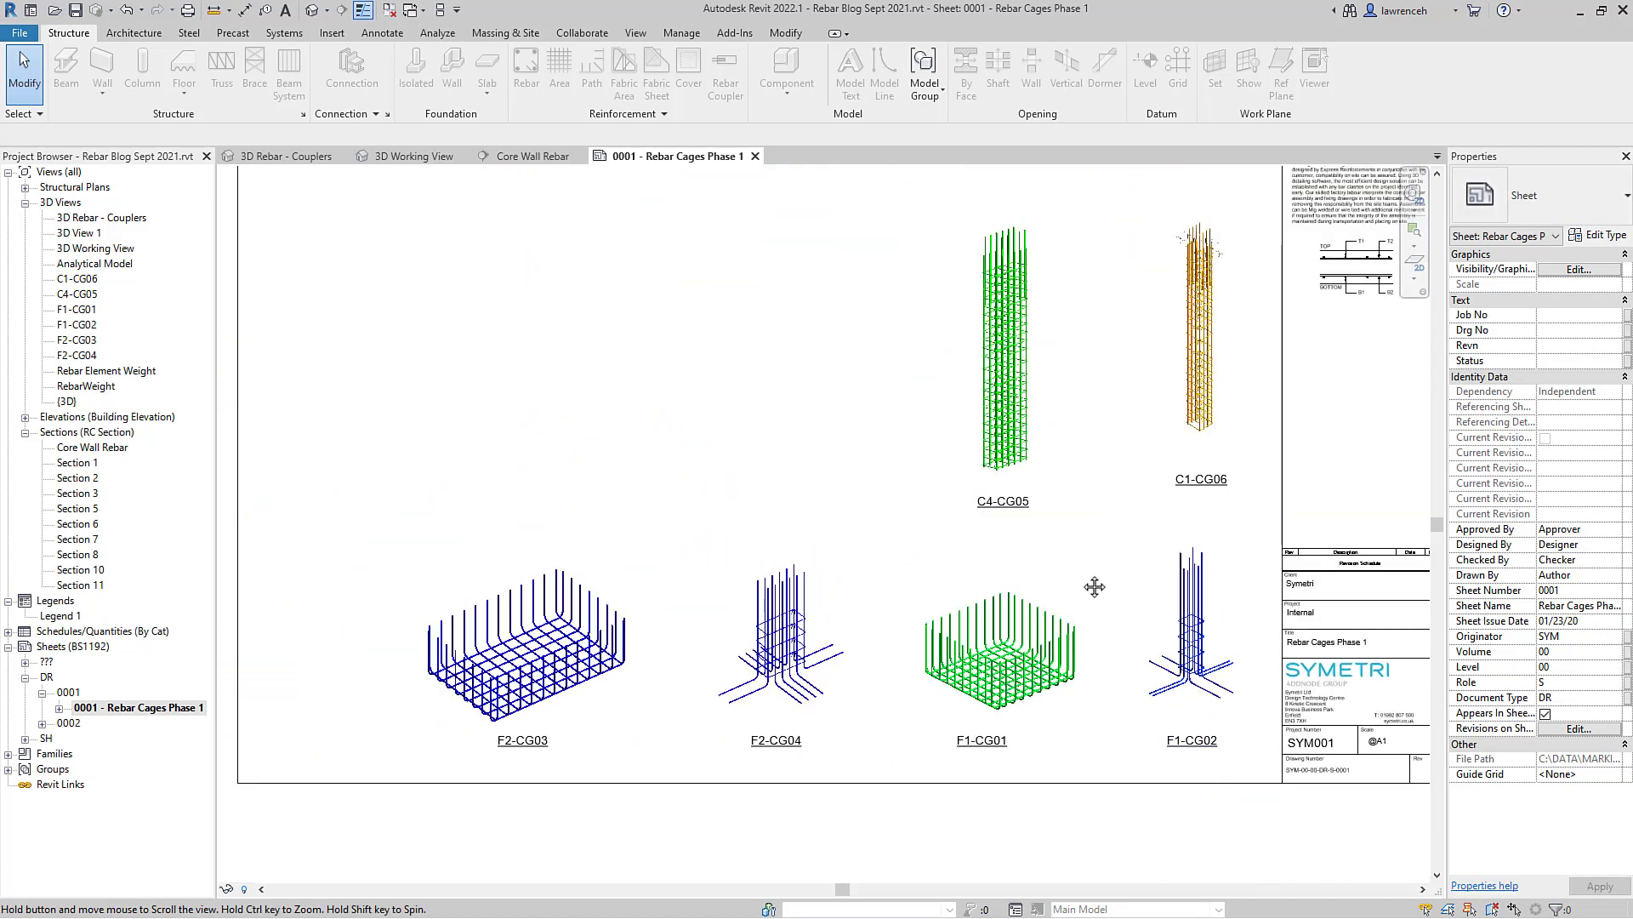
middle_click_drag(1090, 594, 911, 692)
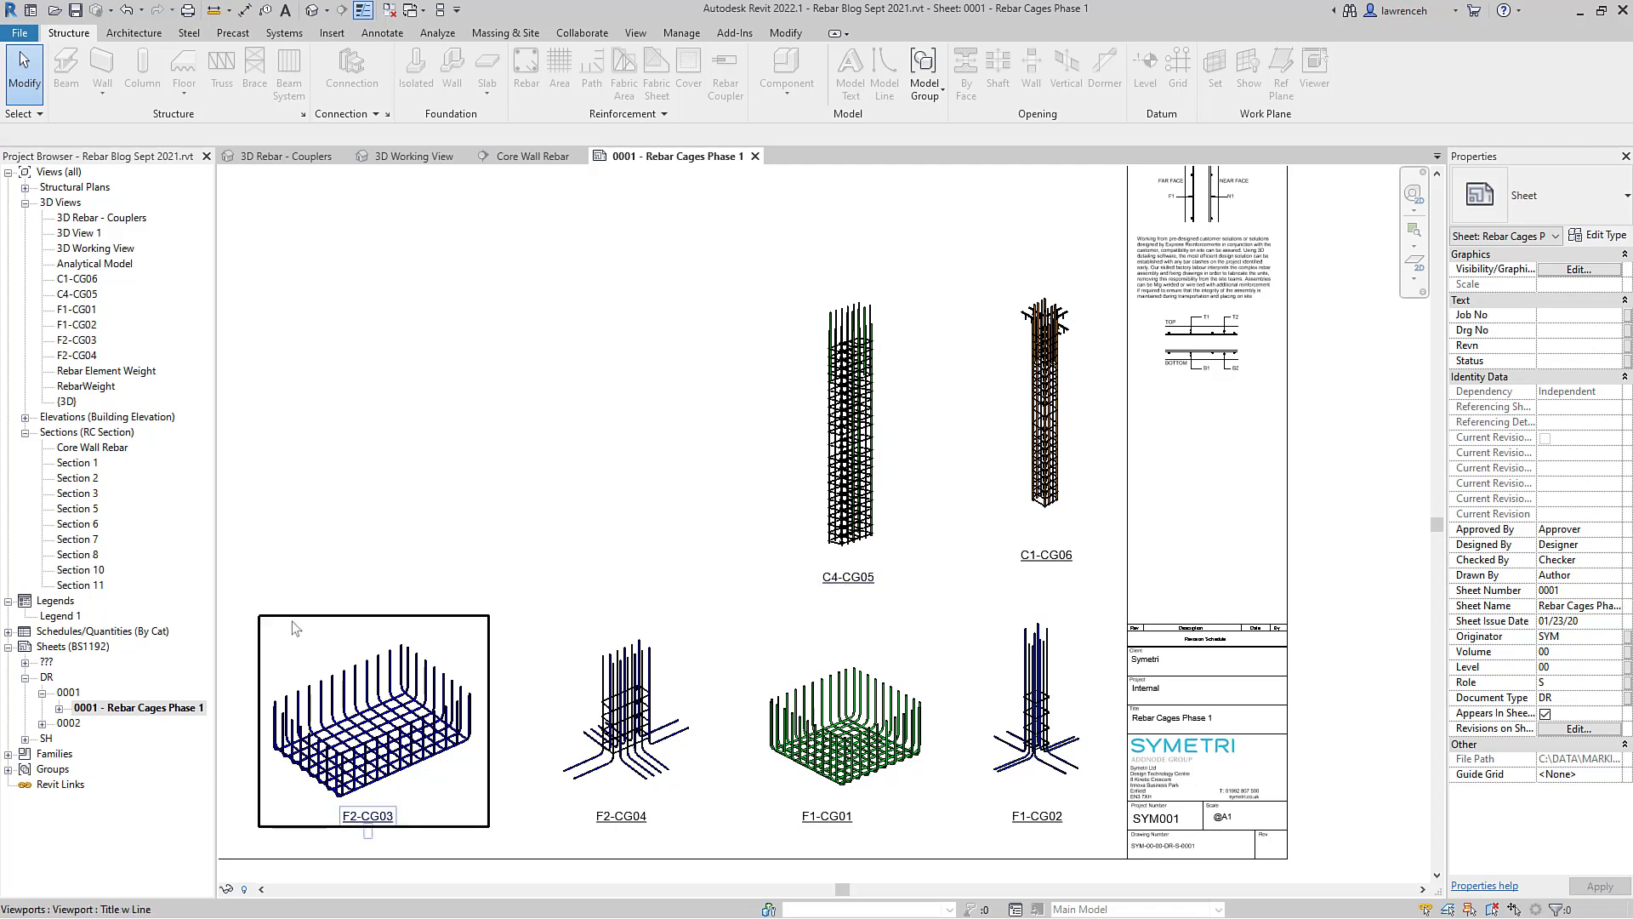
Step: Duplicate sheet 0001 Rebar Cages Phase 1 with its sheet detailing, creating sheet 0003
right_click(167, 715)
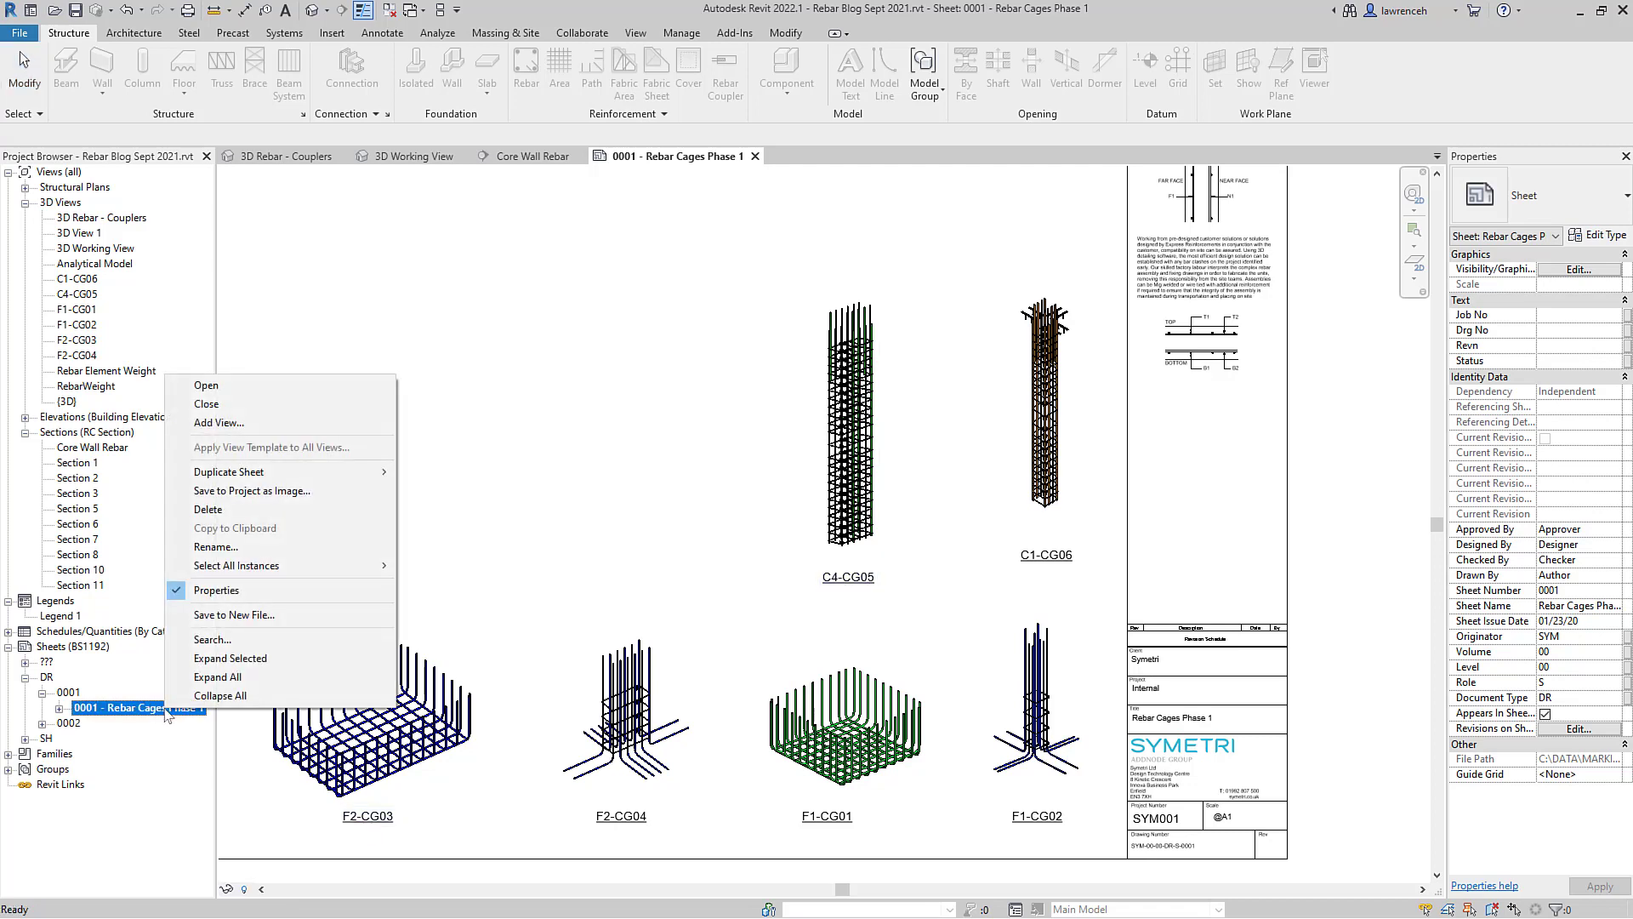
mouse_move(340, 478)
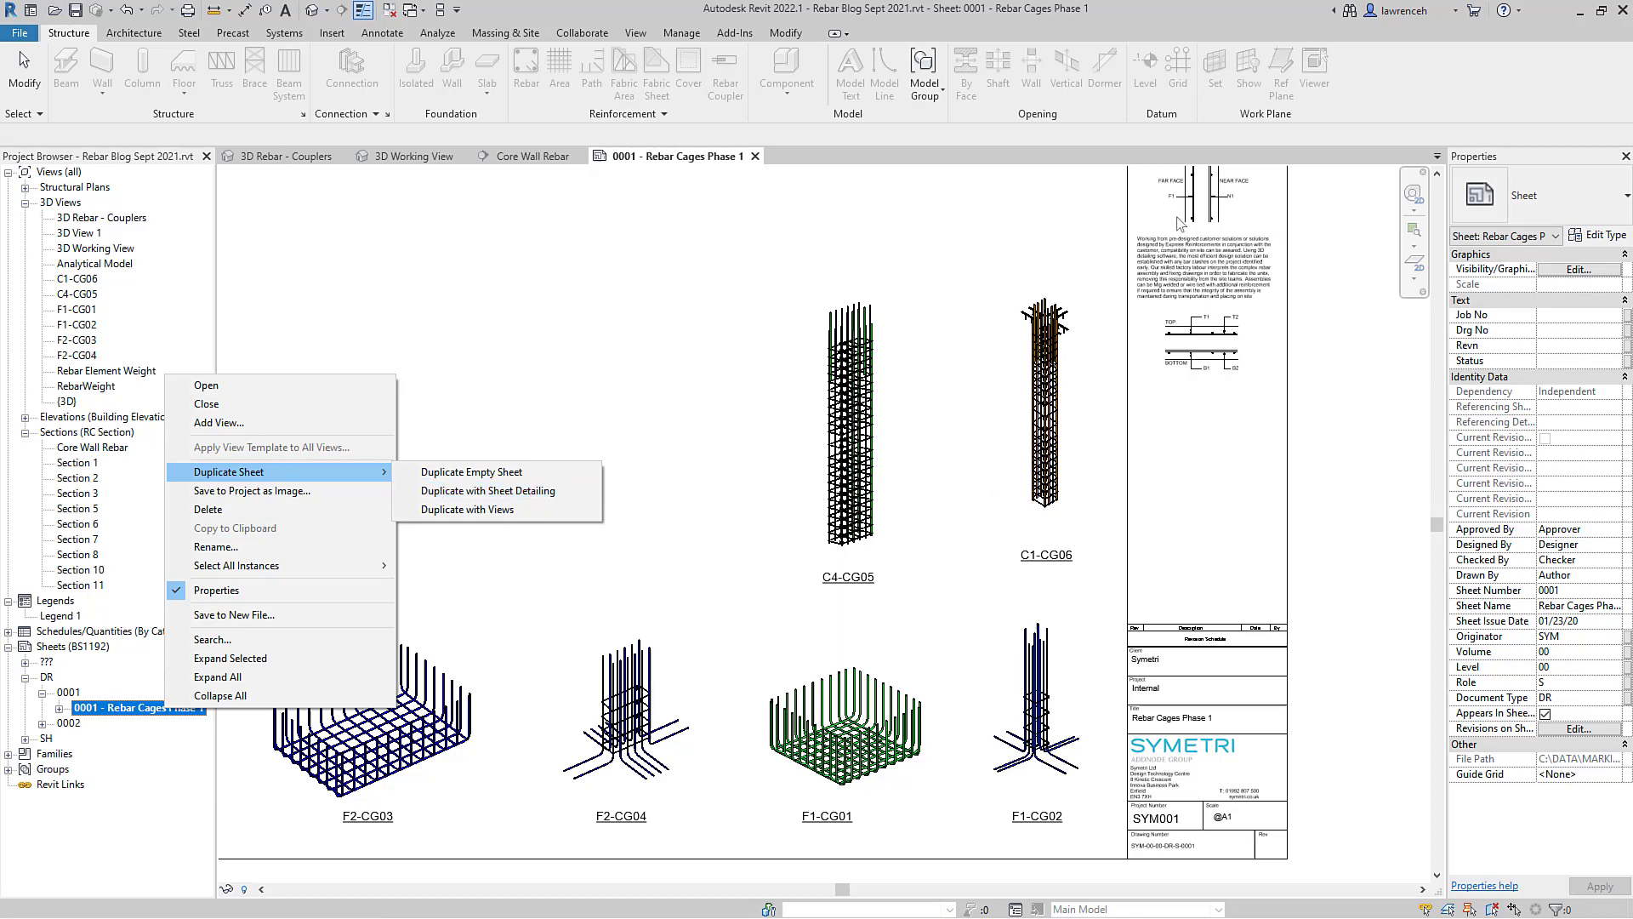
left_click(508, 497)
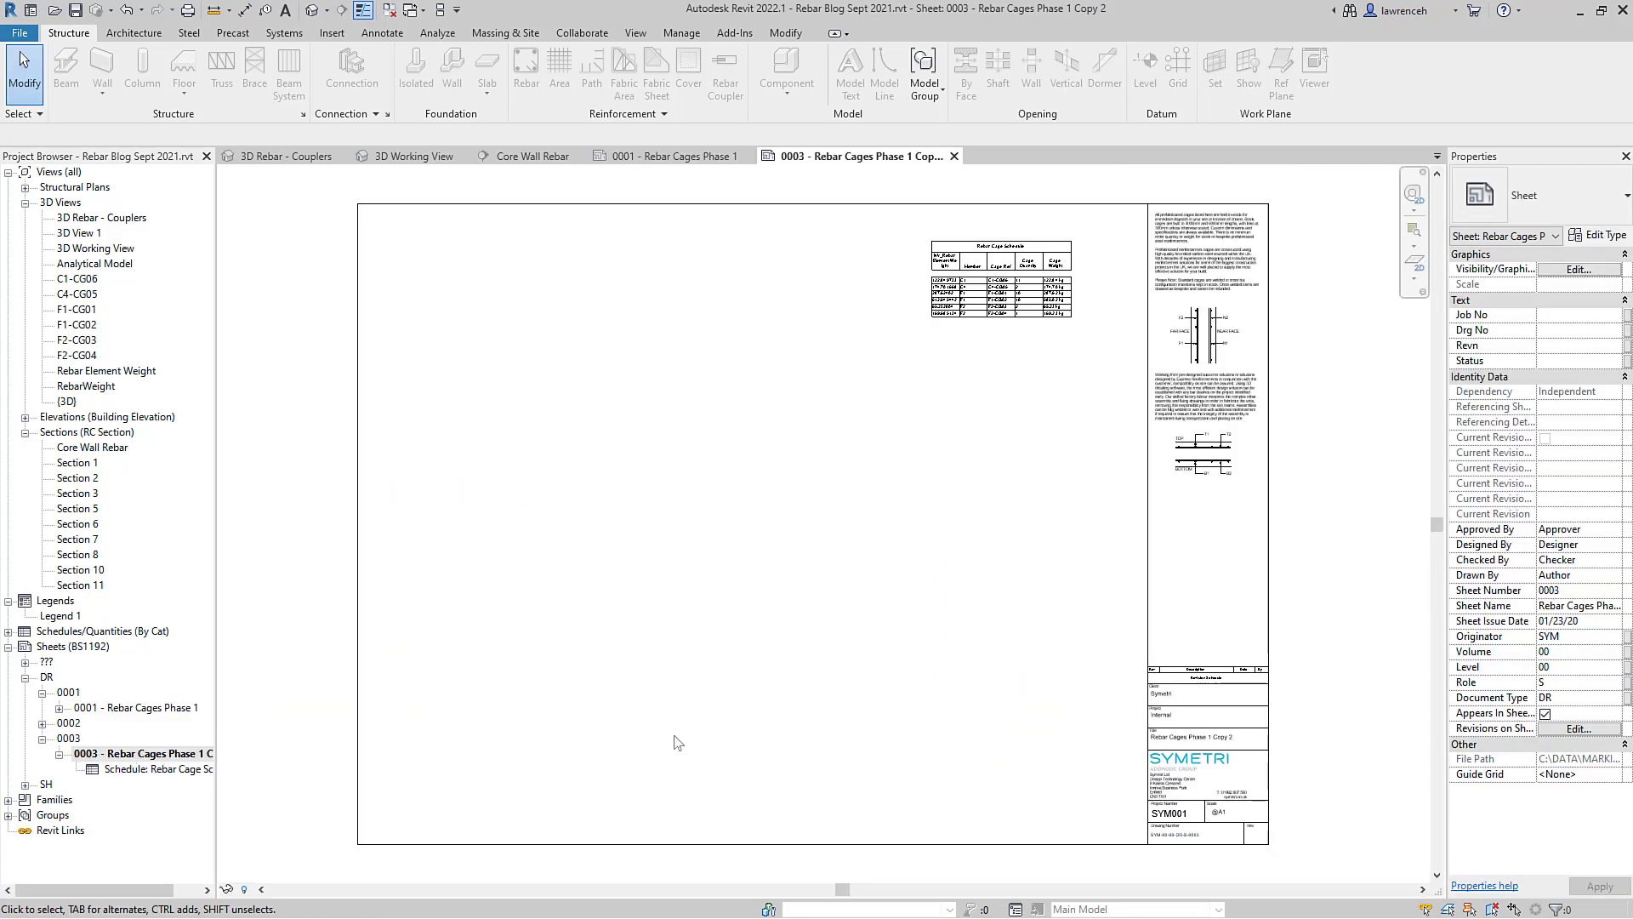
Step: Zoom and pan across the copied sheet to inspect its notes, border and title block
scroll(1089, 228, "up", 4)
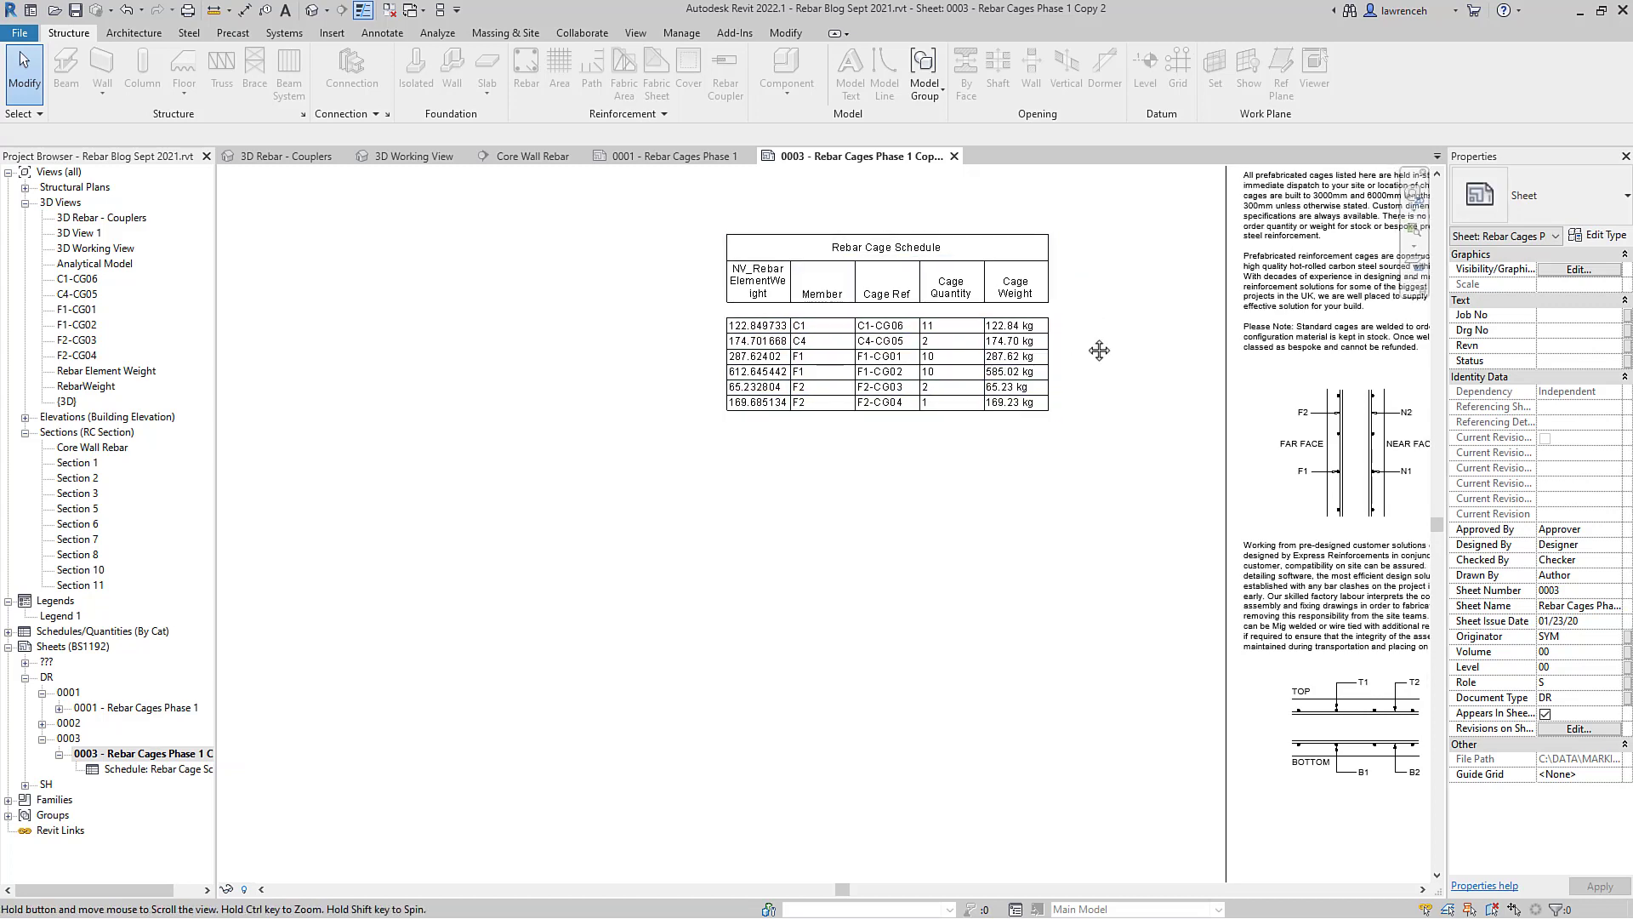
middle_click_drag(1098, 344, 826, 409)
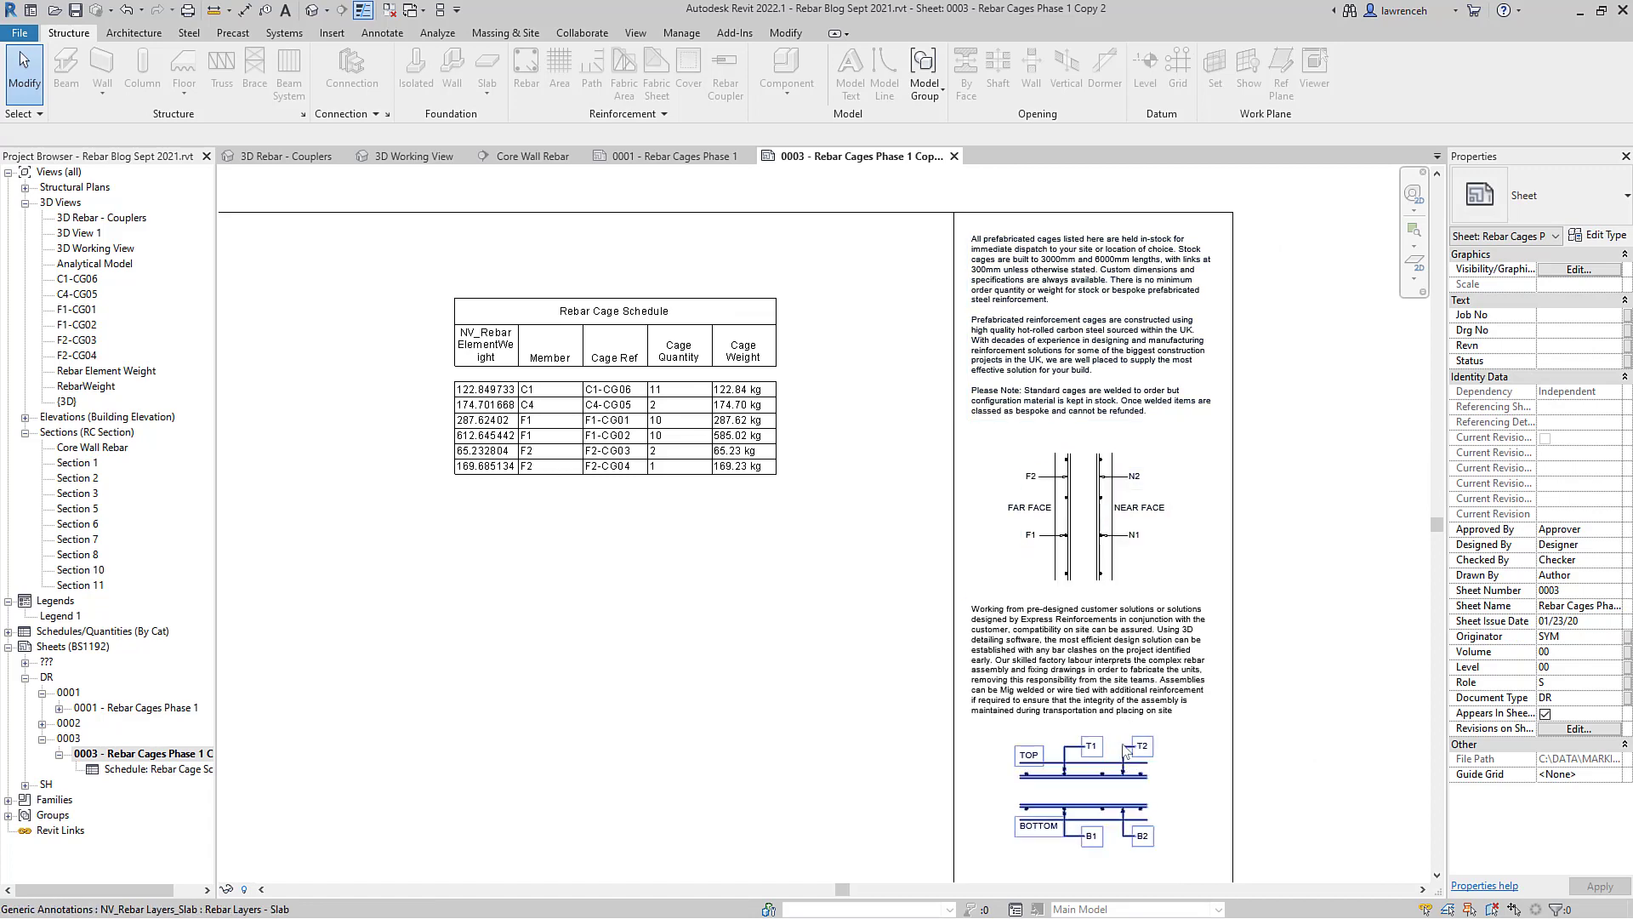
scroll(959, 539, "down", 3)
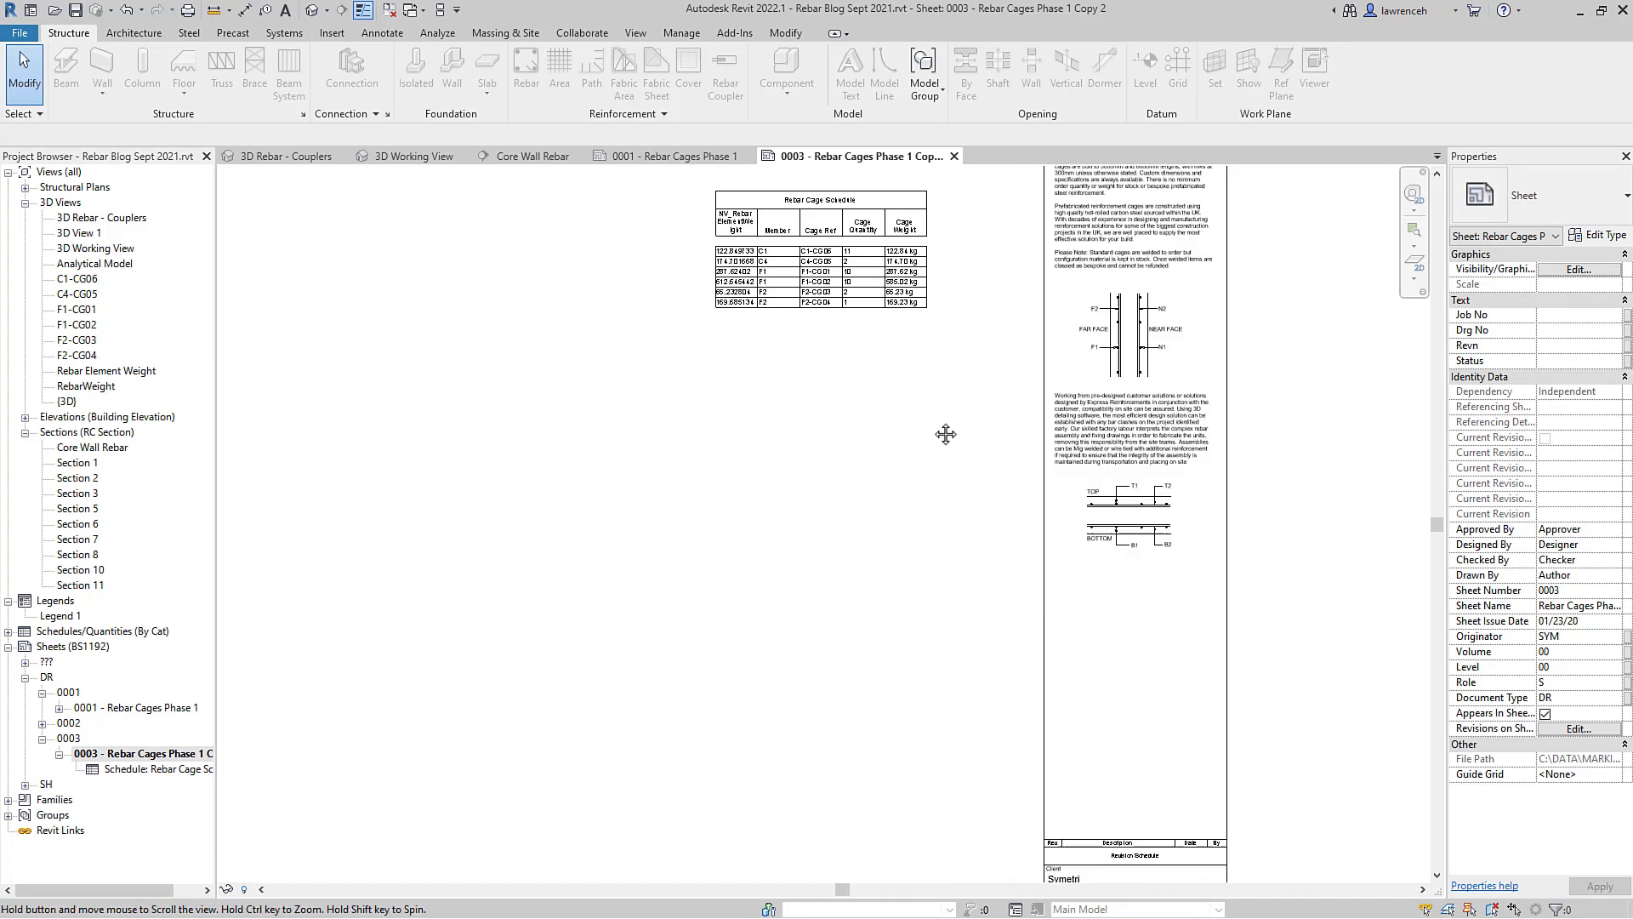
scroll(1027, 680, "up", 2)
scroll(1065, 575, "up", 3)
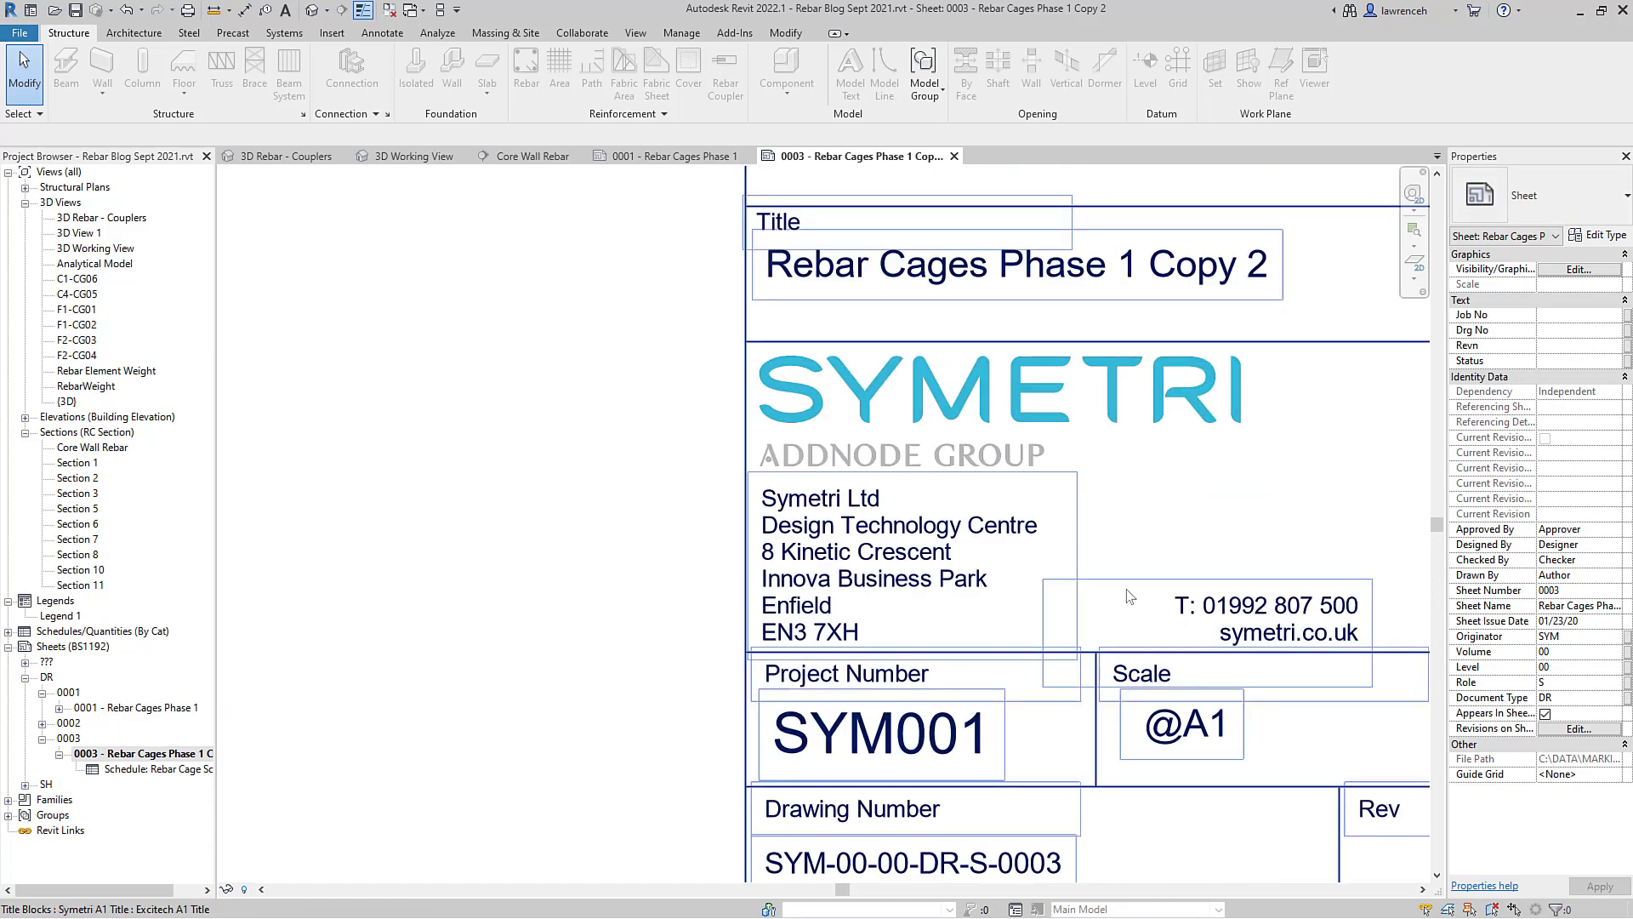
middle_click_drag(1105, 476, 1182, 606)
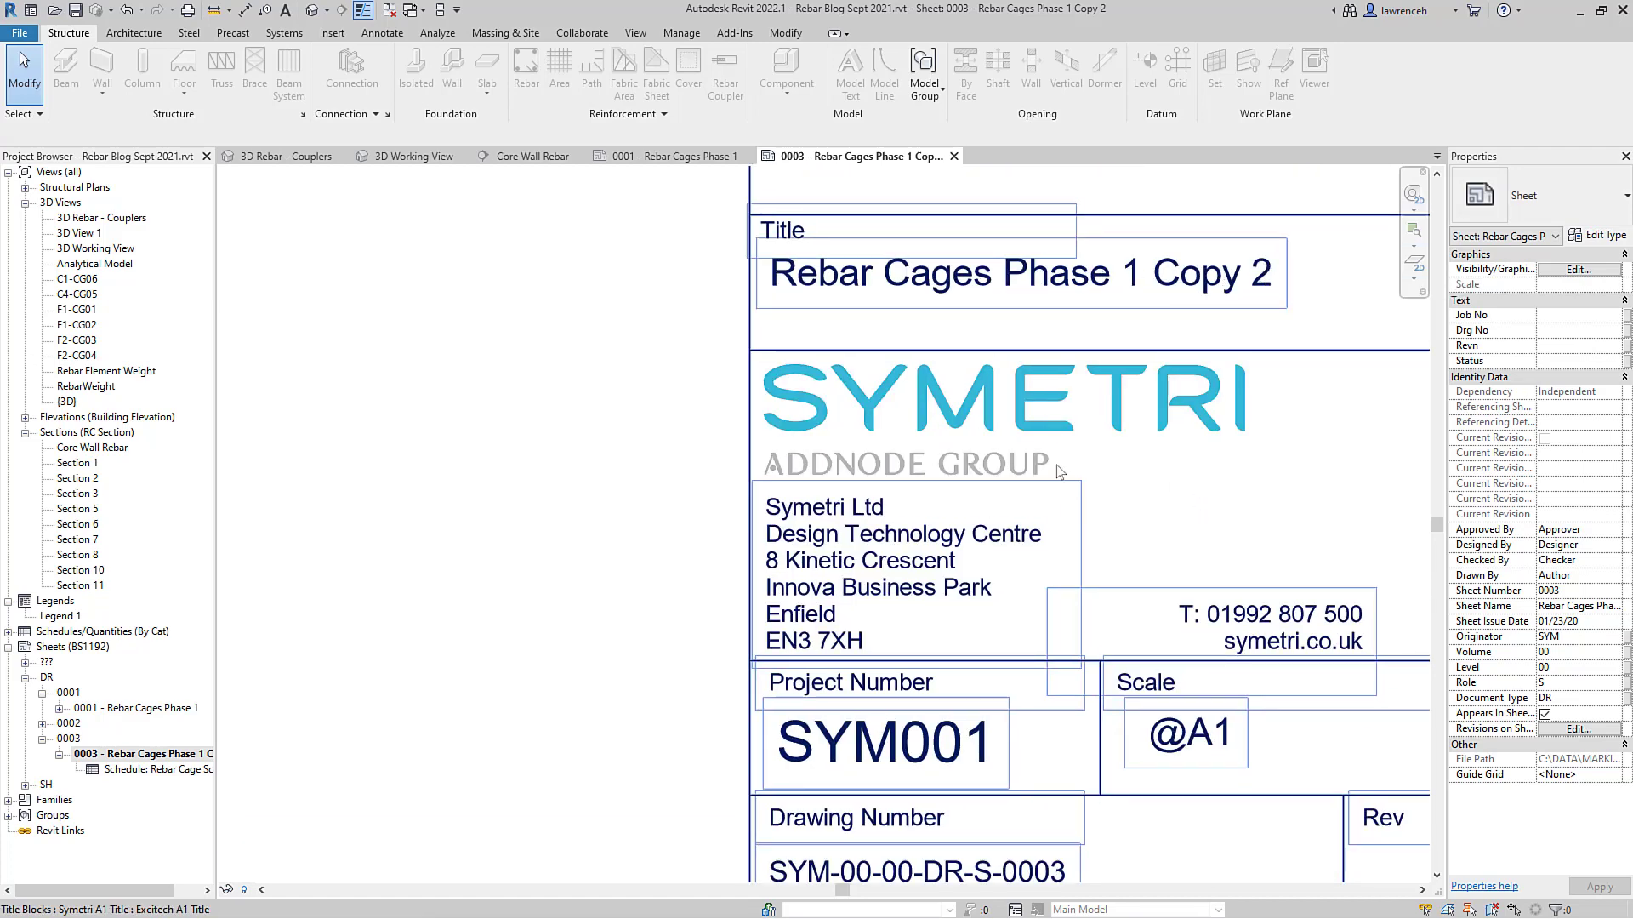
Step: Zoom back out and return to the 3D Working View
scroll(920, 734, "down", 2)
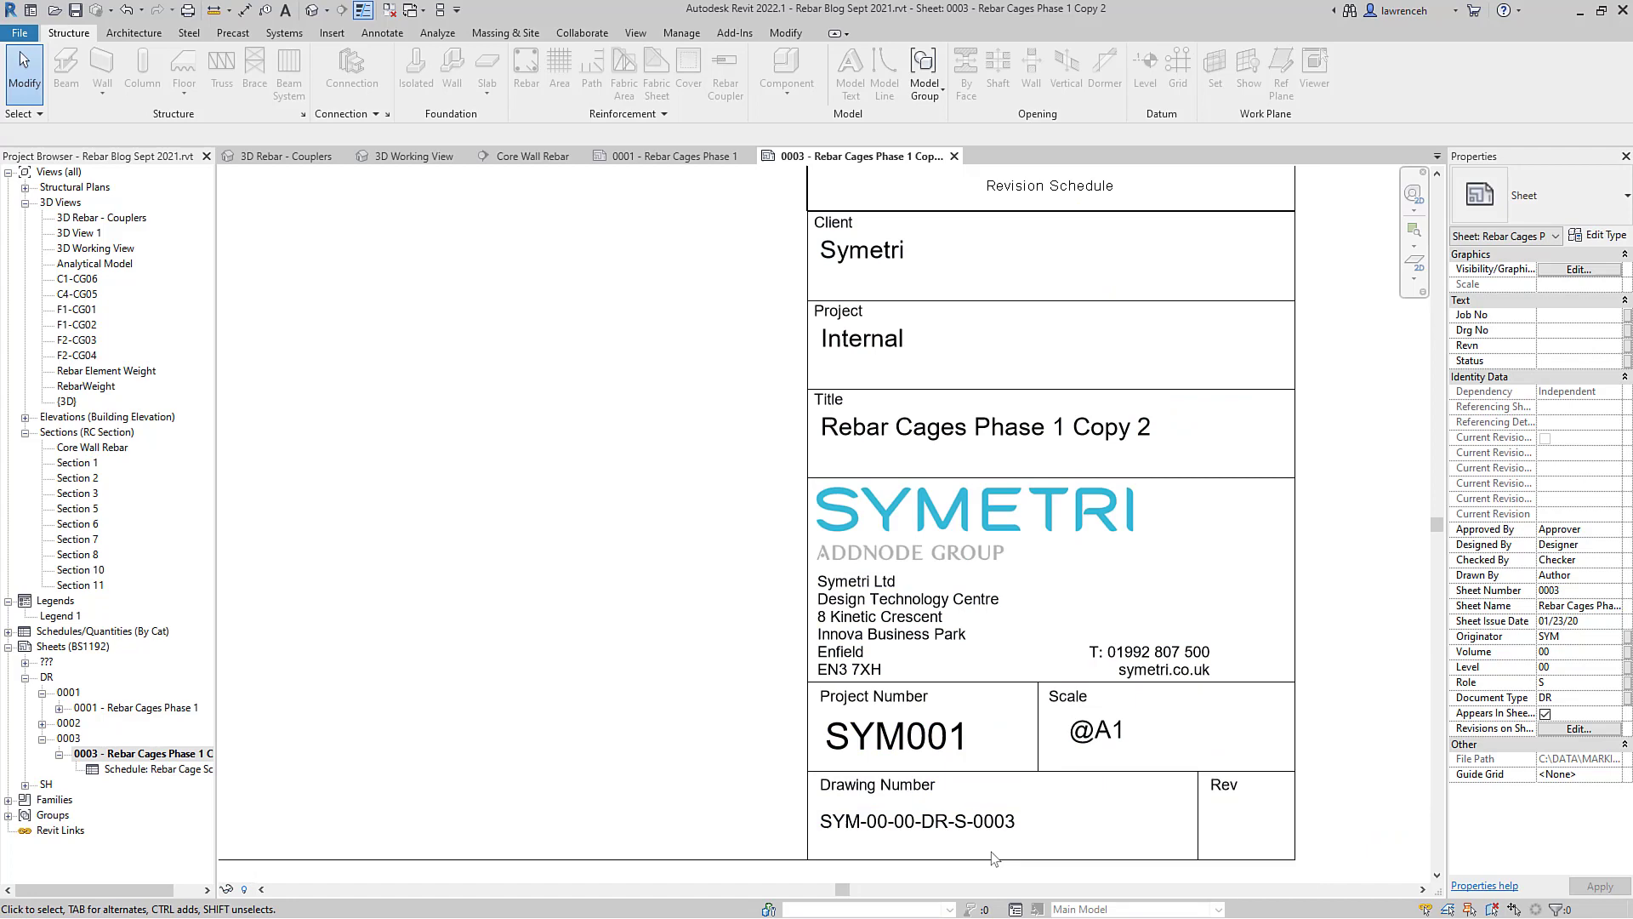
scroll(1012, 846, "up", 2)
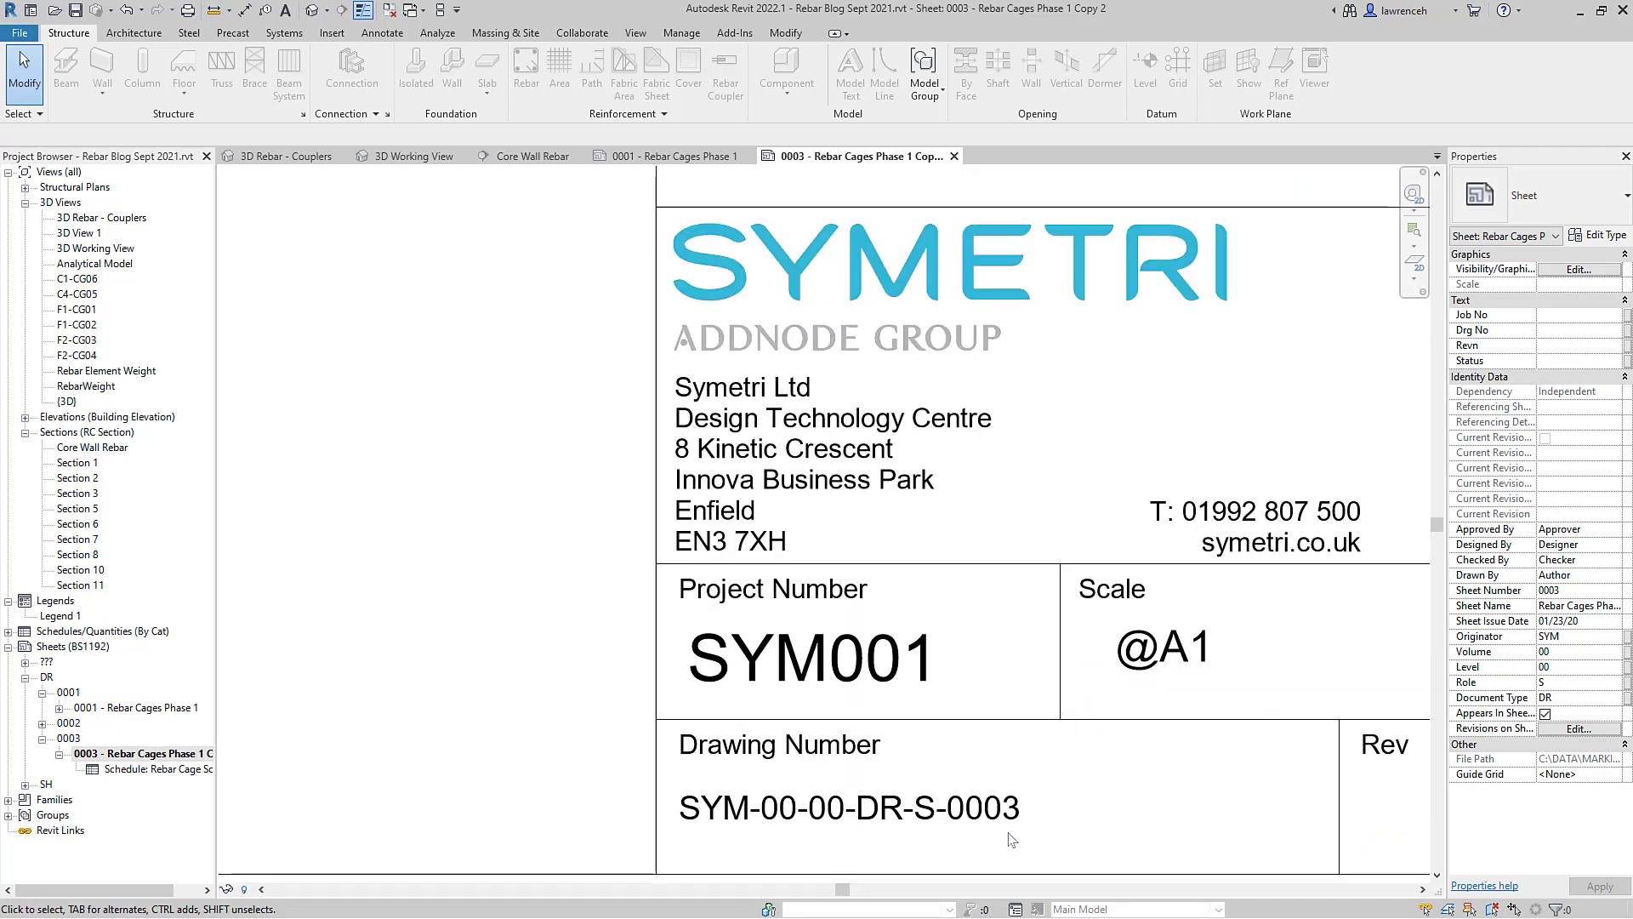
scroll(1012, 839, "down", 4)
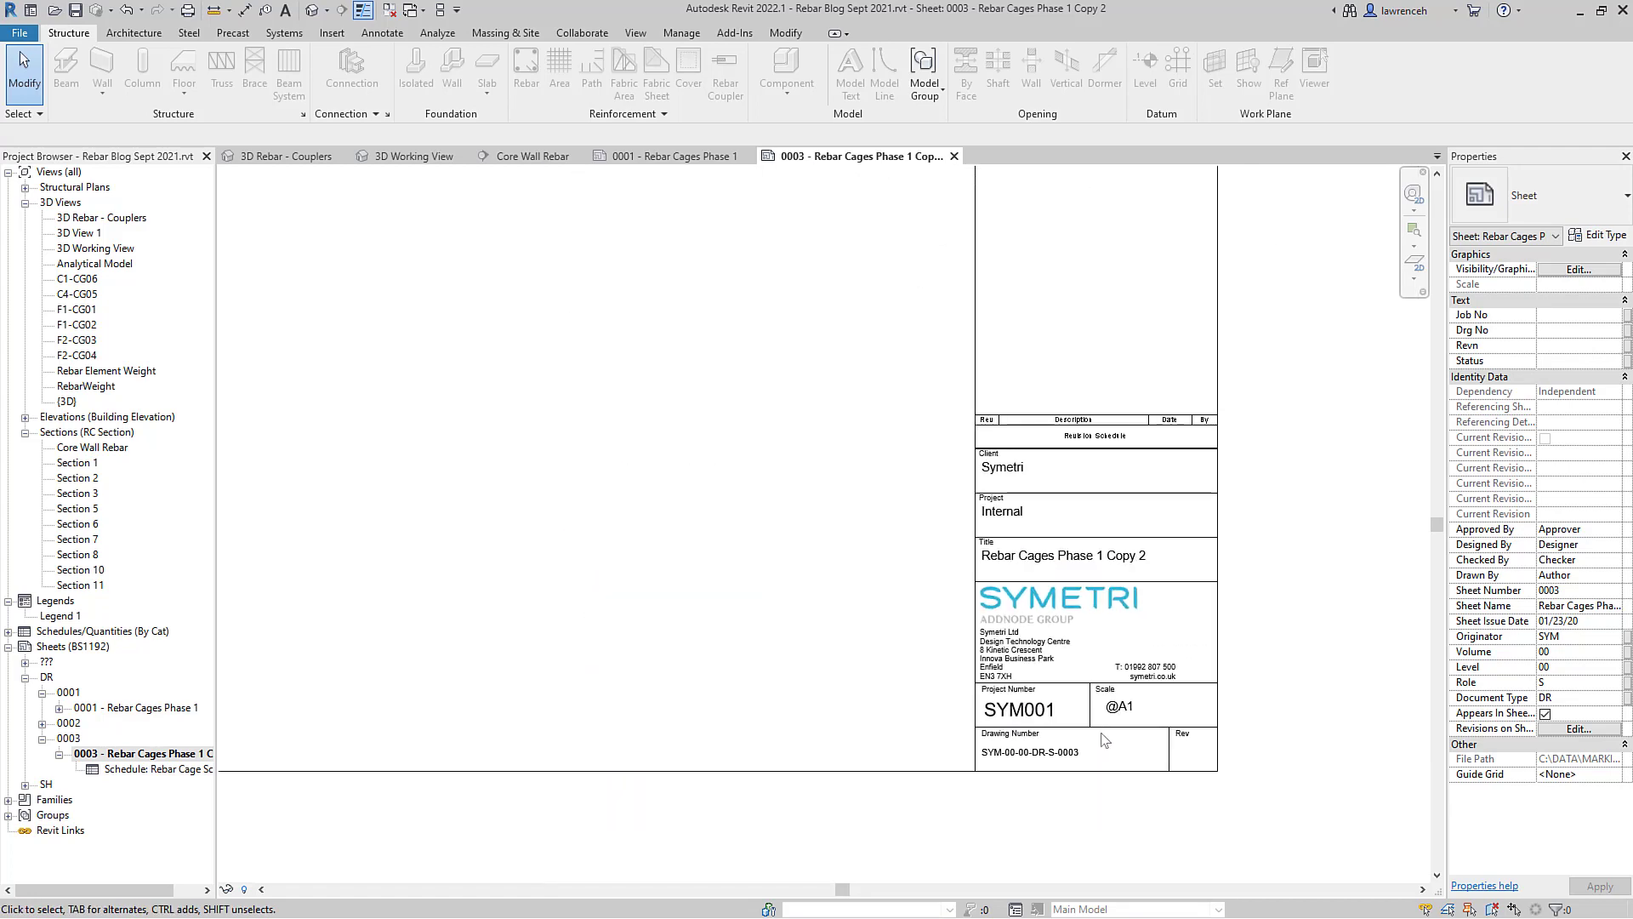
scroll(1104, 739, "down", 3)
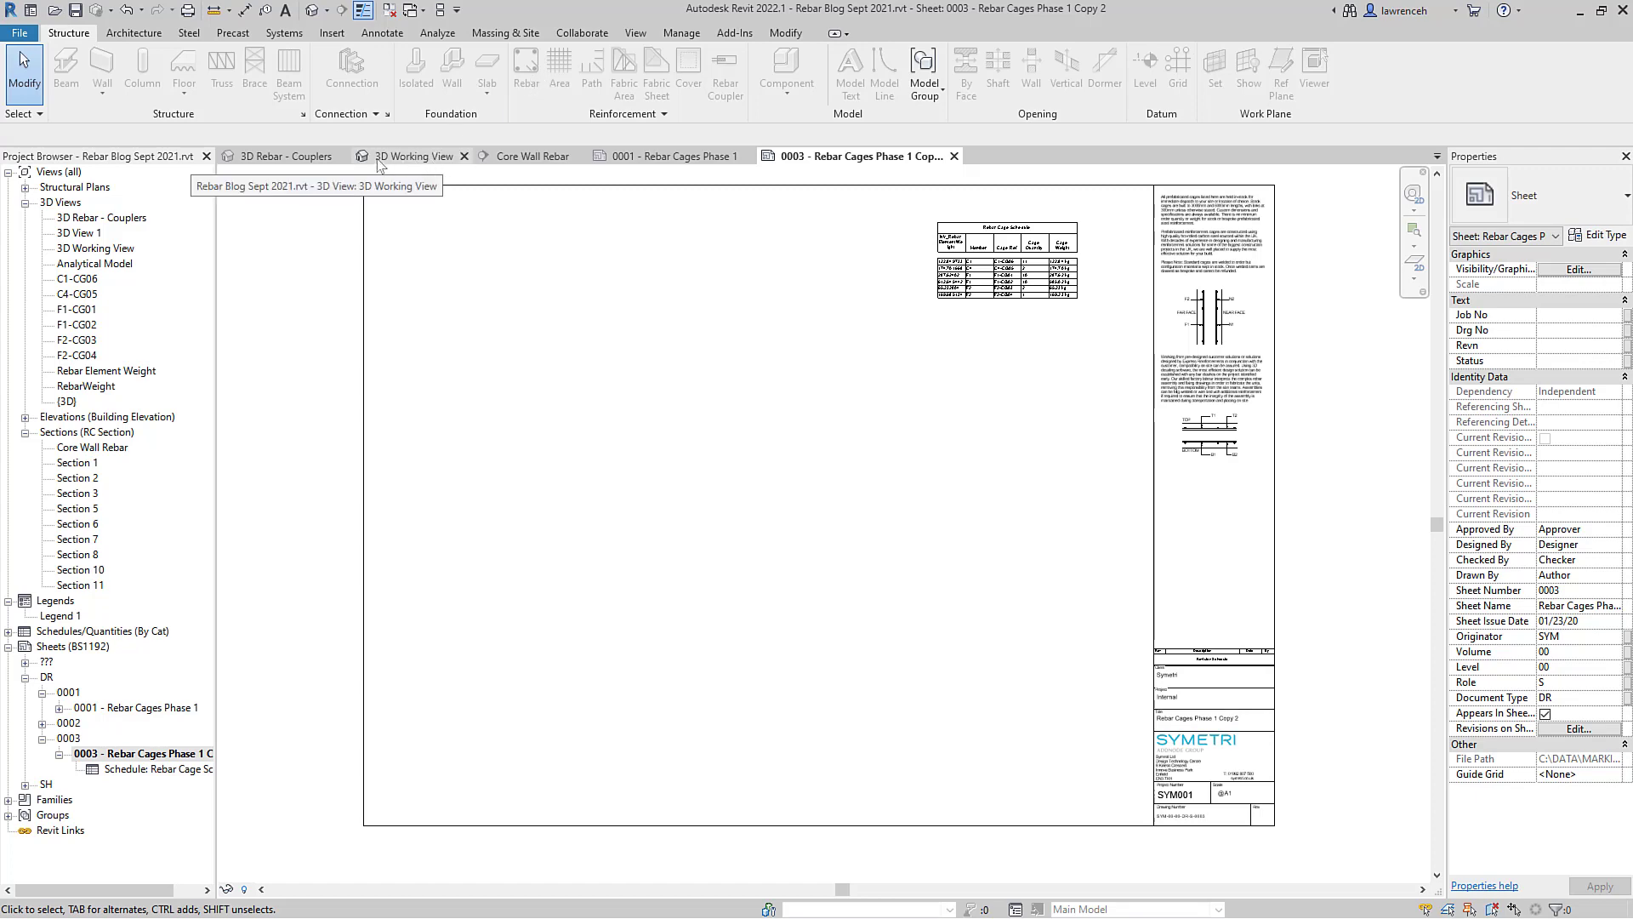
left_click(425, 159)
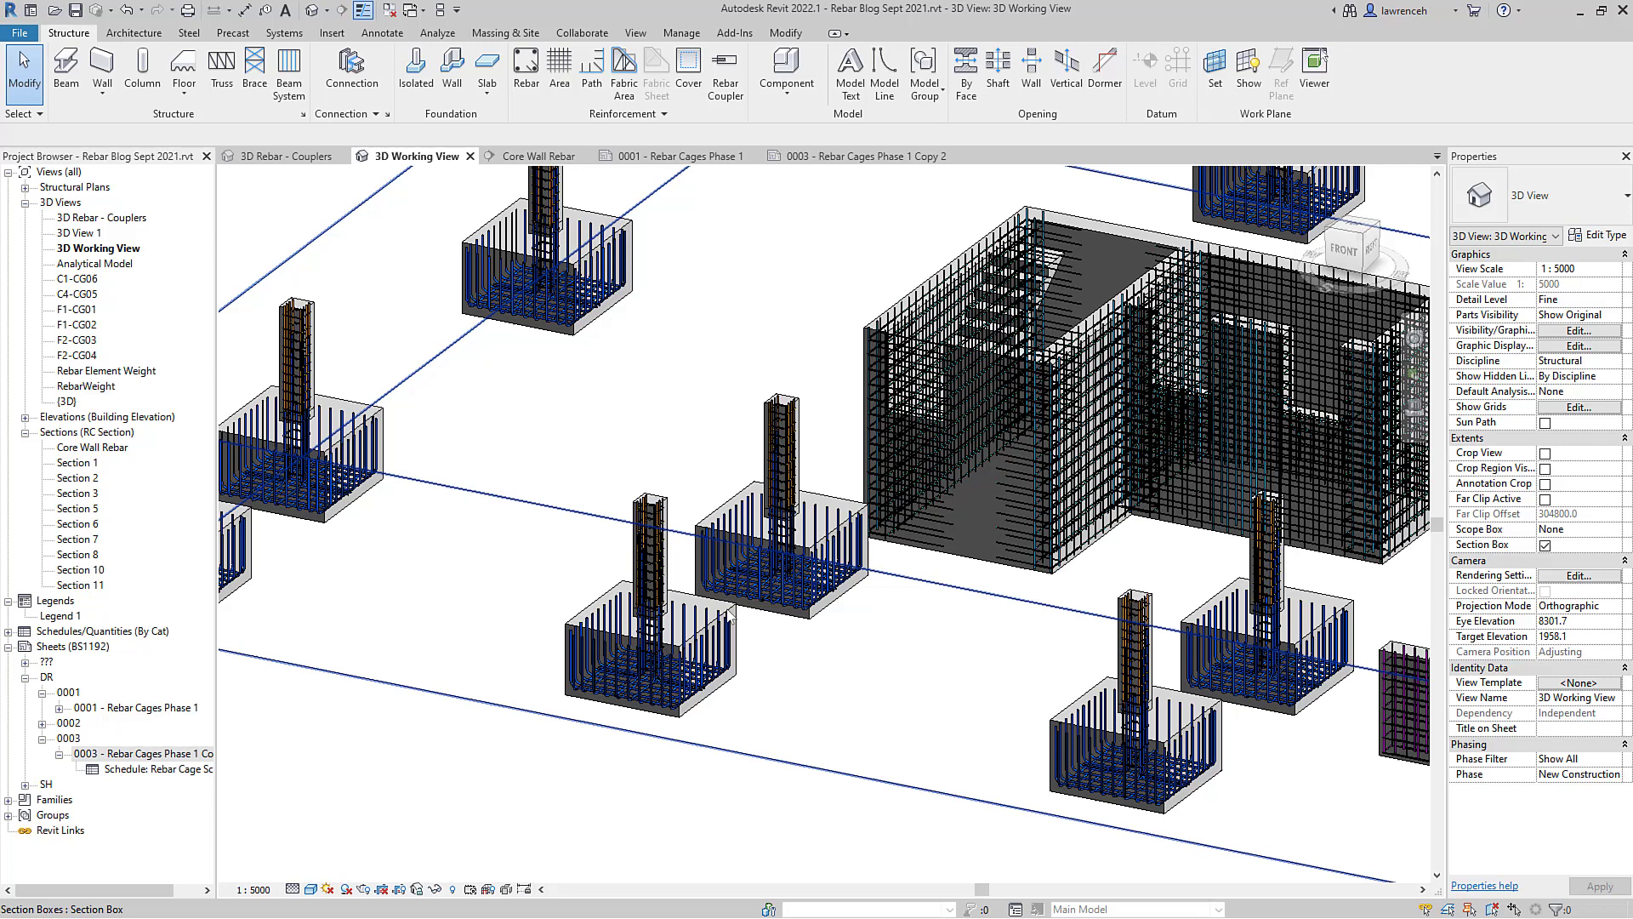
Step: Pan to the footings in front of the core wall and open Visibility/Graphics with VG
scroll(717, 682, "down", 3)
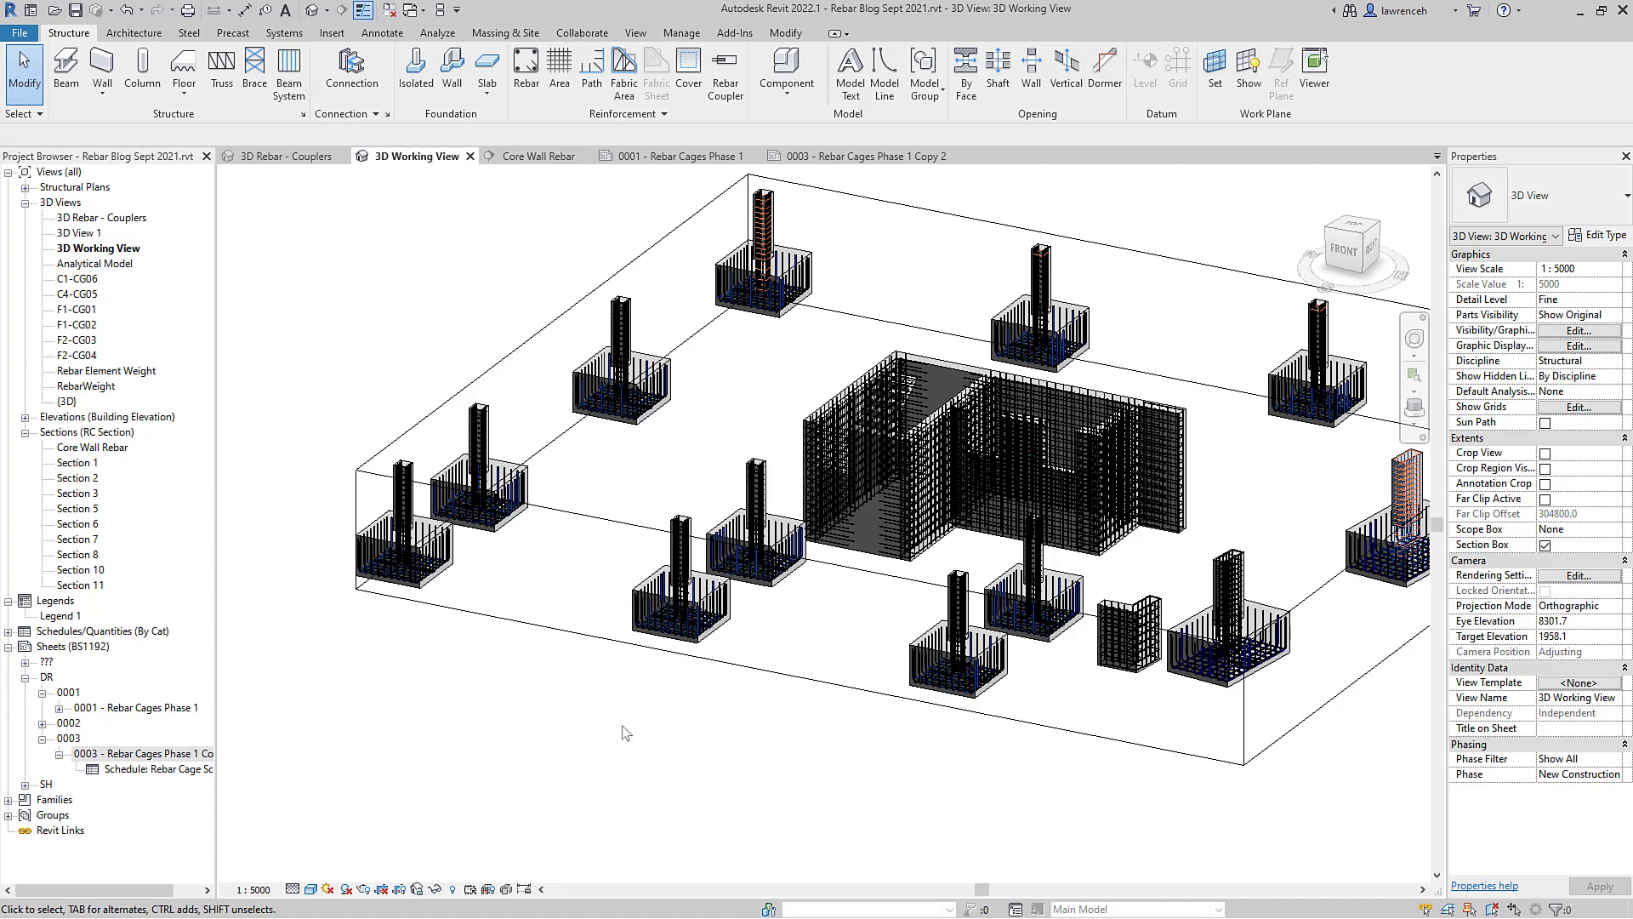
middle_click_drag(750, 747, 759, 748)
scroll(760, 696, "up", 5)
middle_click_drag(715, 629, 781, 630)
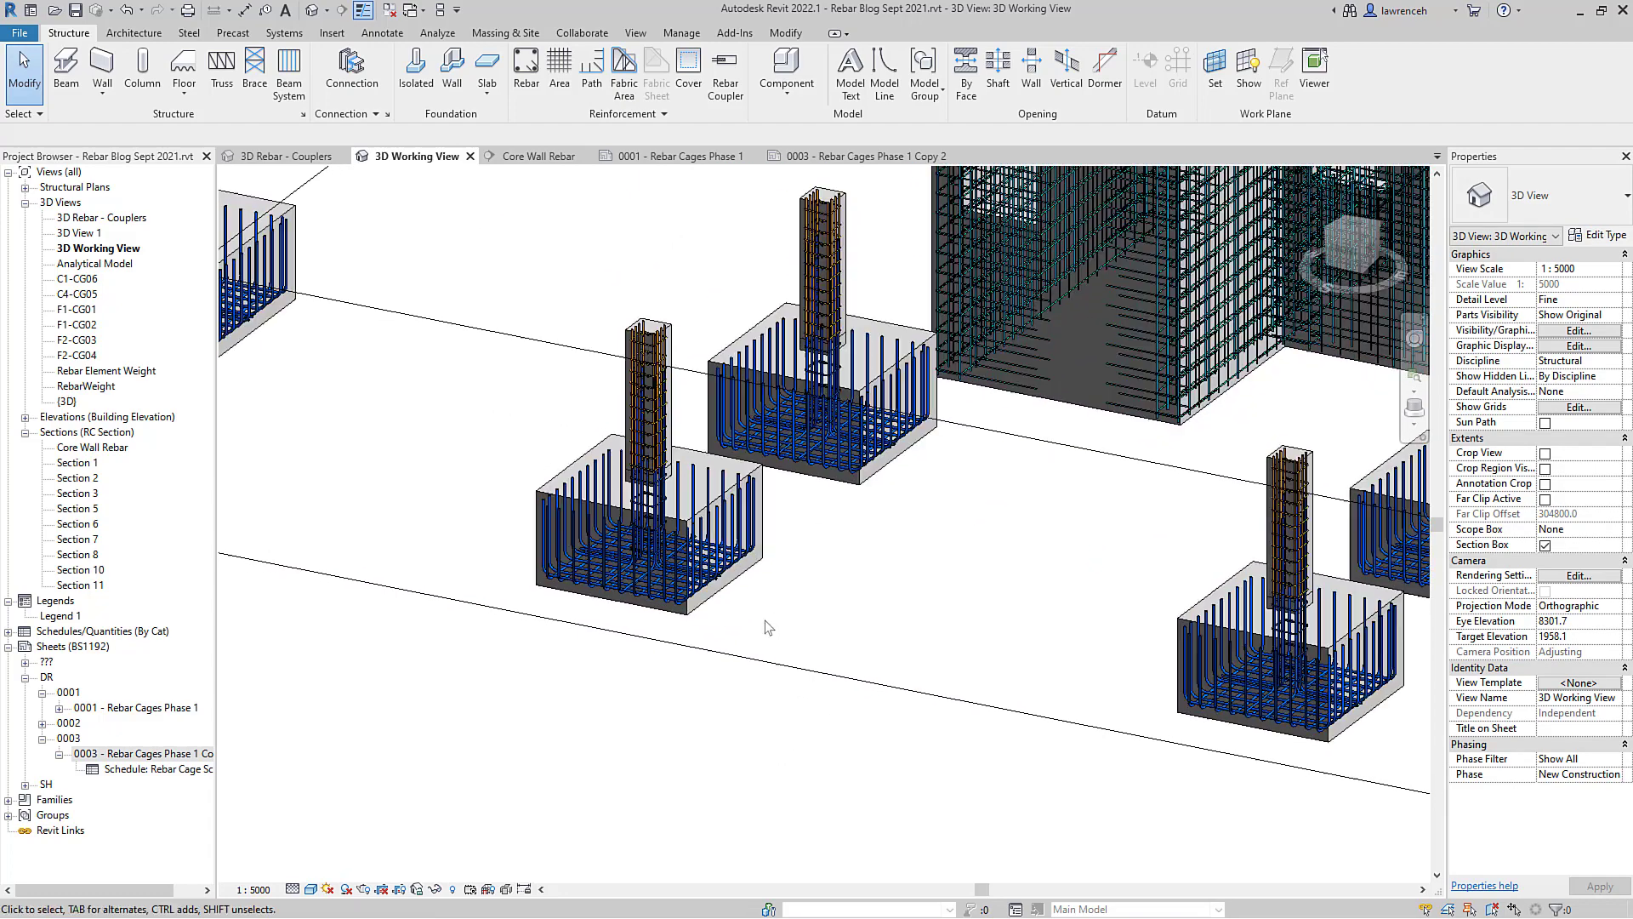
key("v")
key("g")
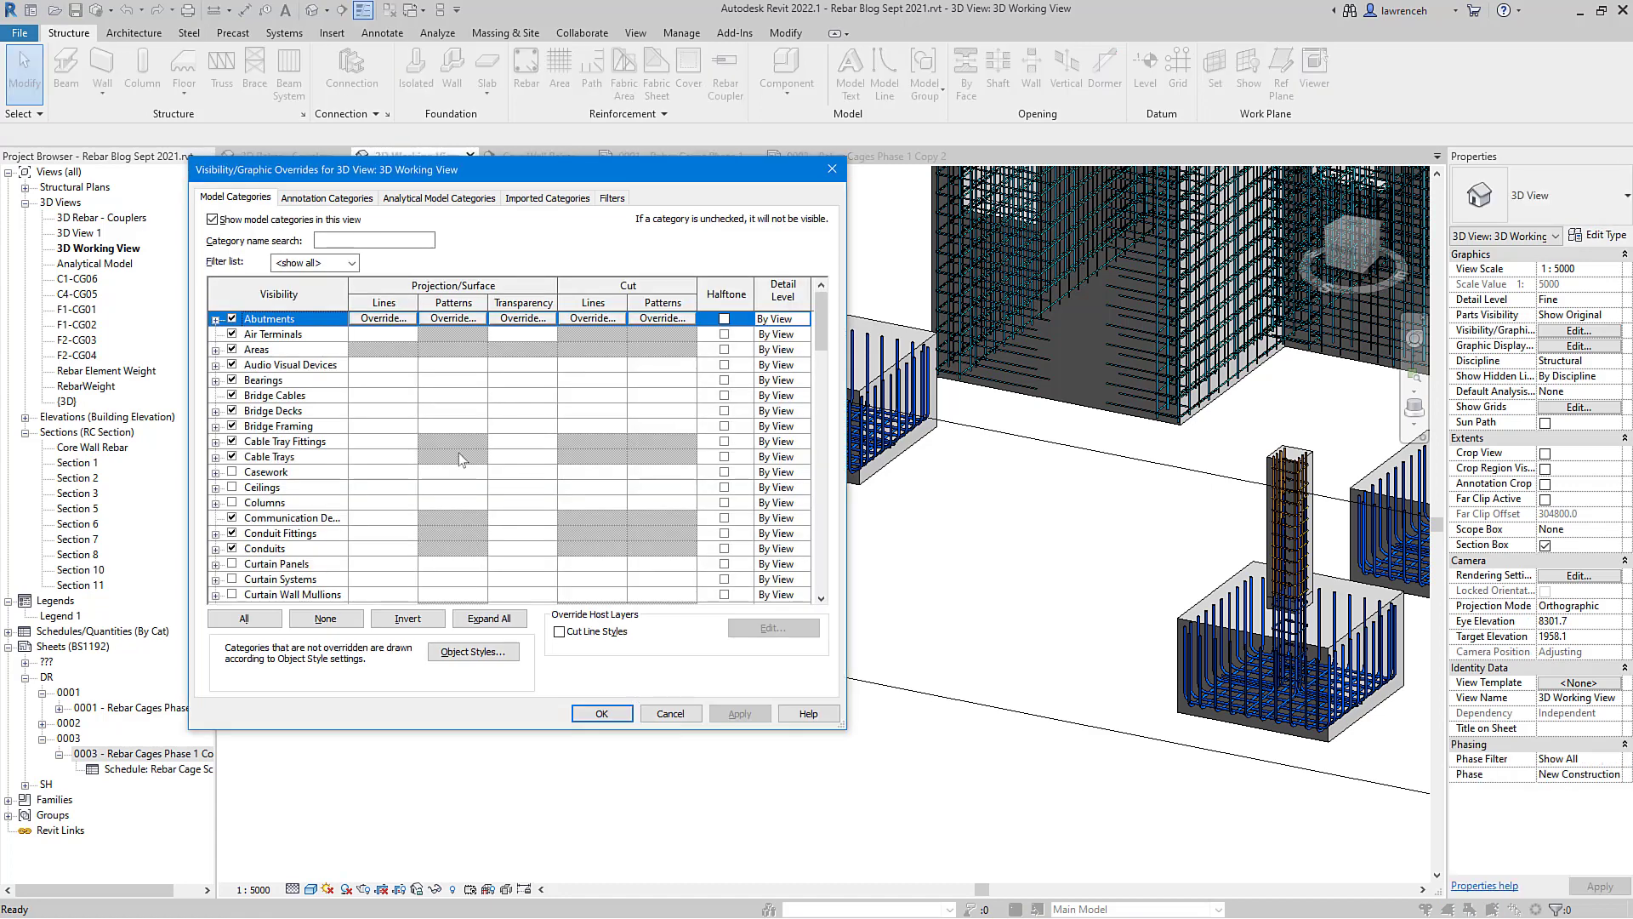
scroll(459, 459, "down", 13)
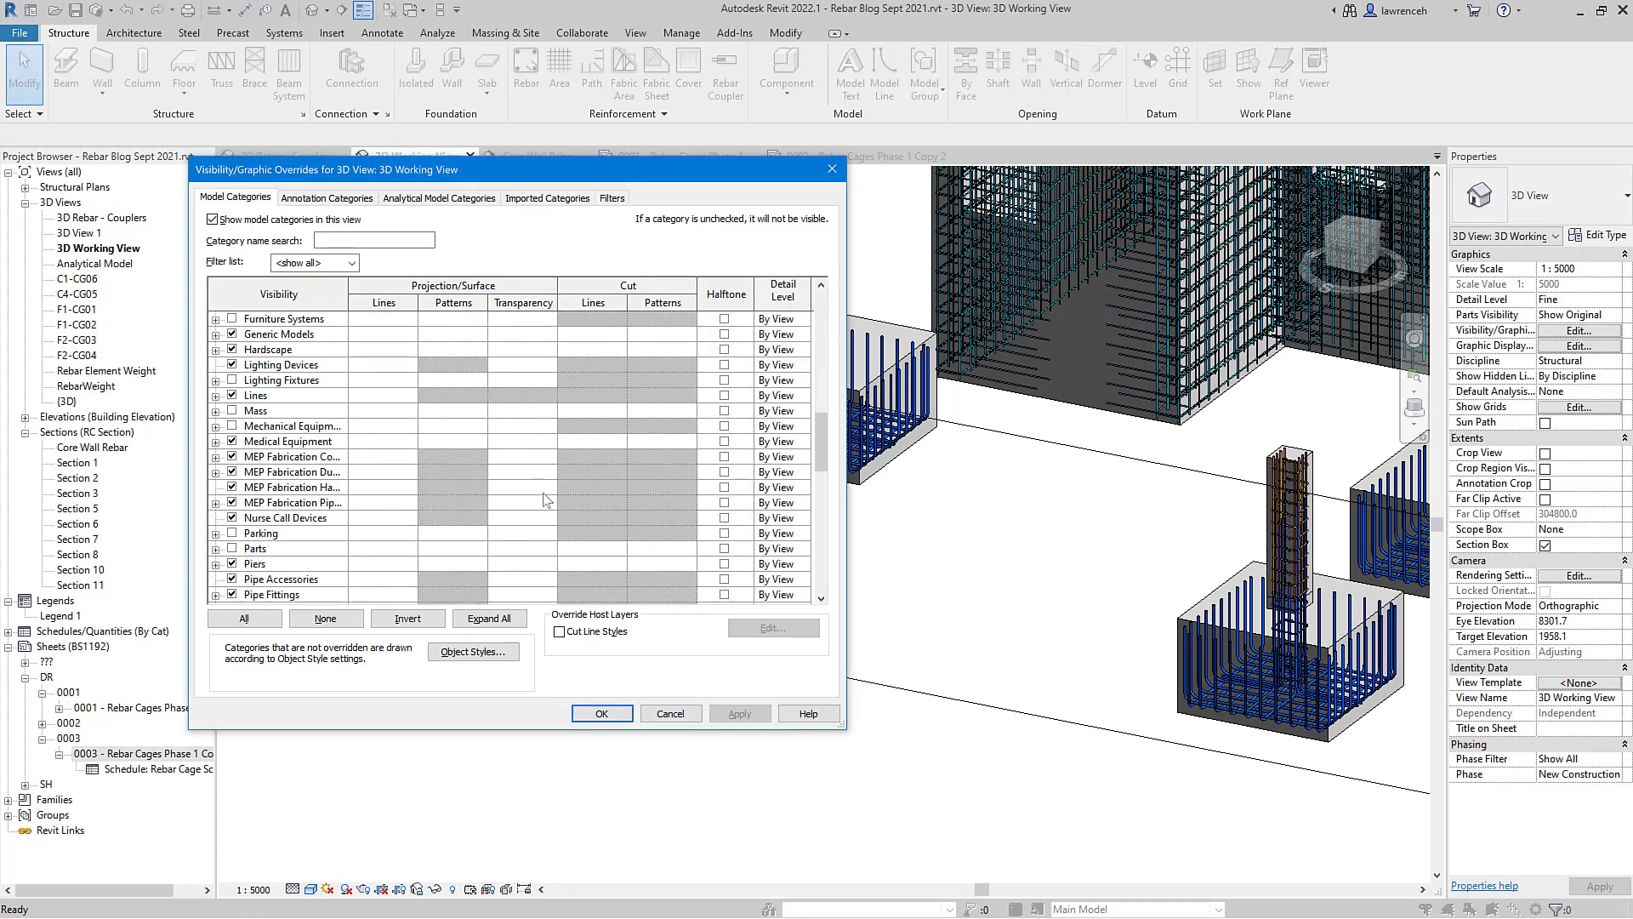
scroll(545, 500, "down", 10)
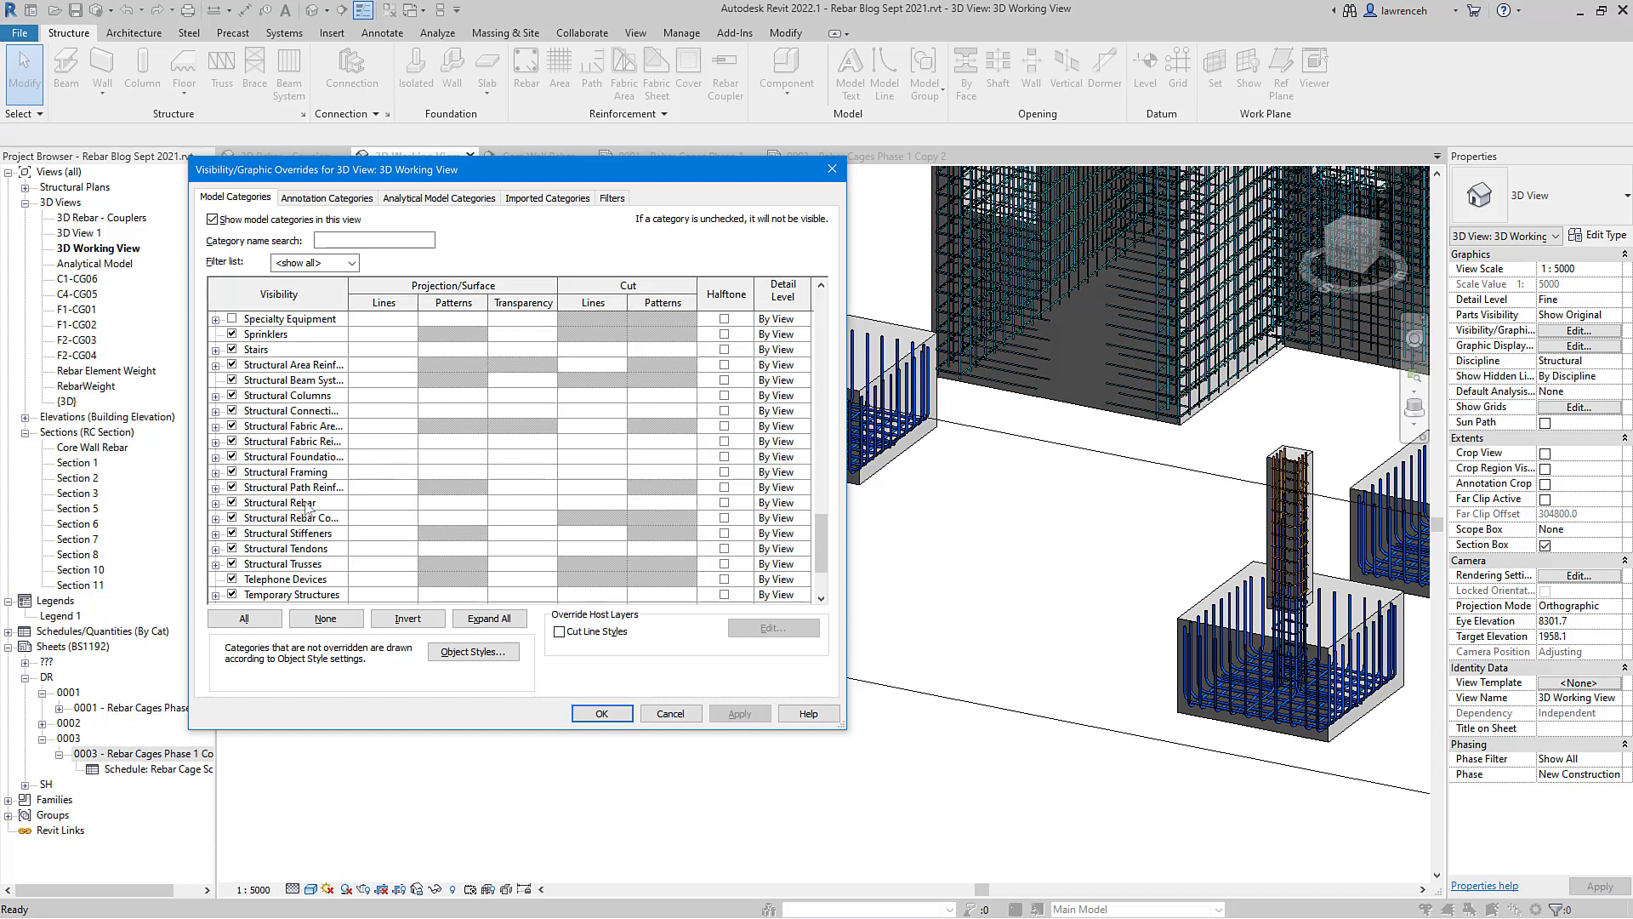
Step: Try toggling Structural Rebar and its bar-size subcategories, then focus the category name search box
left_click(301, 504)
left_click(232, 501)
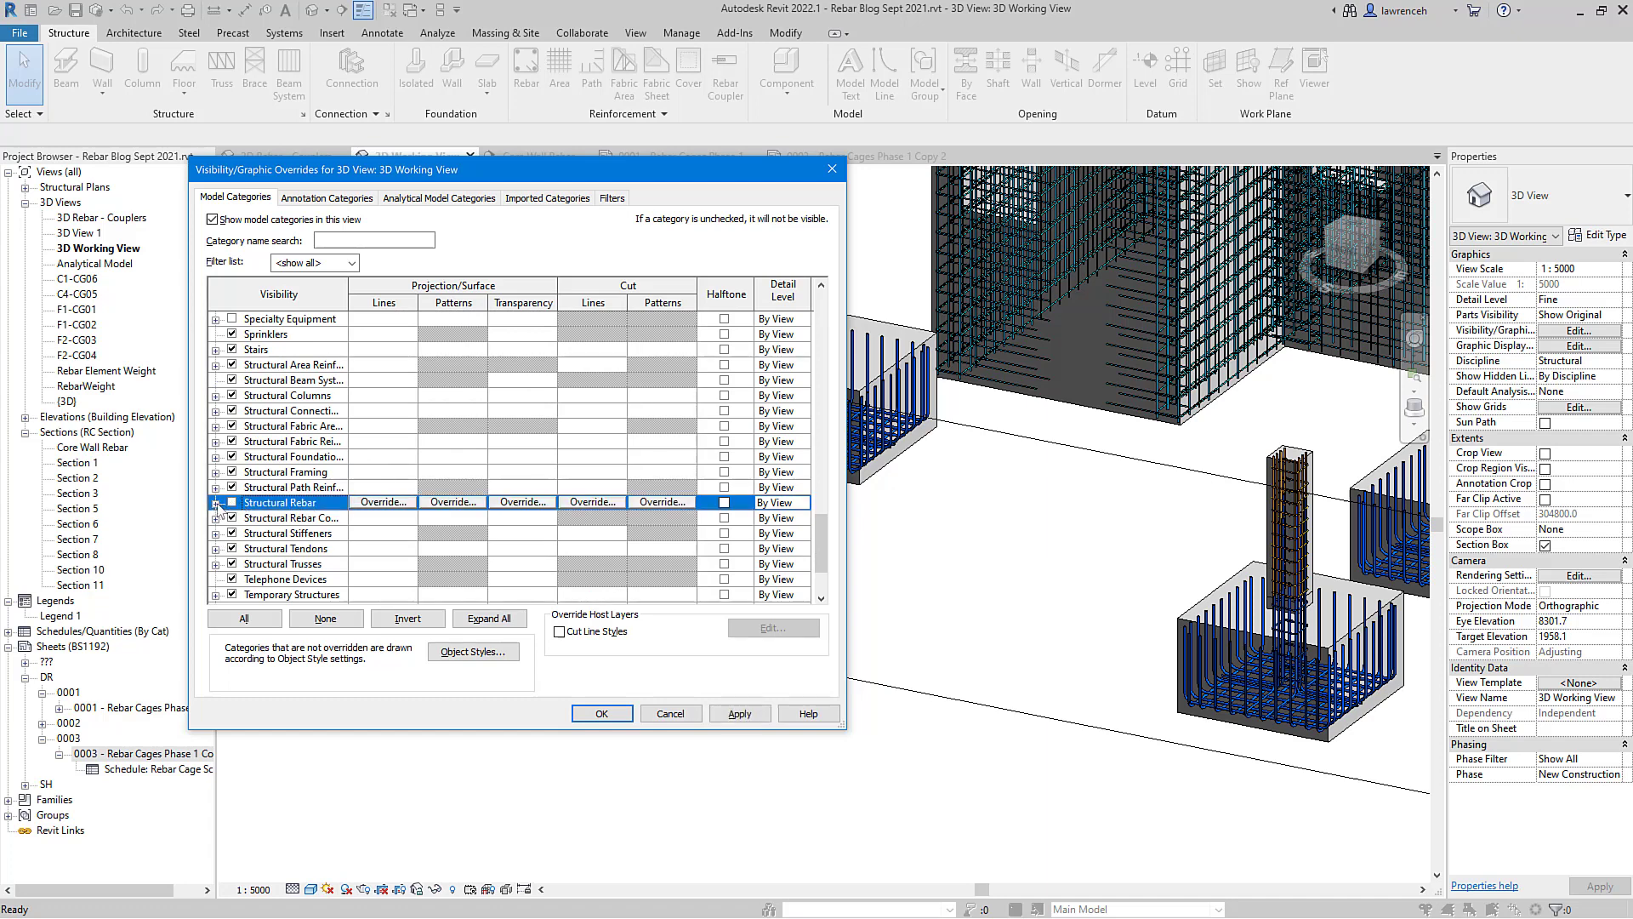
left_click(216, 503)
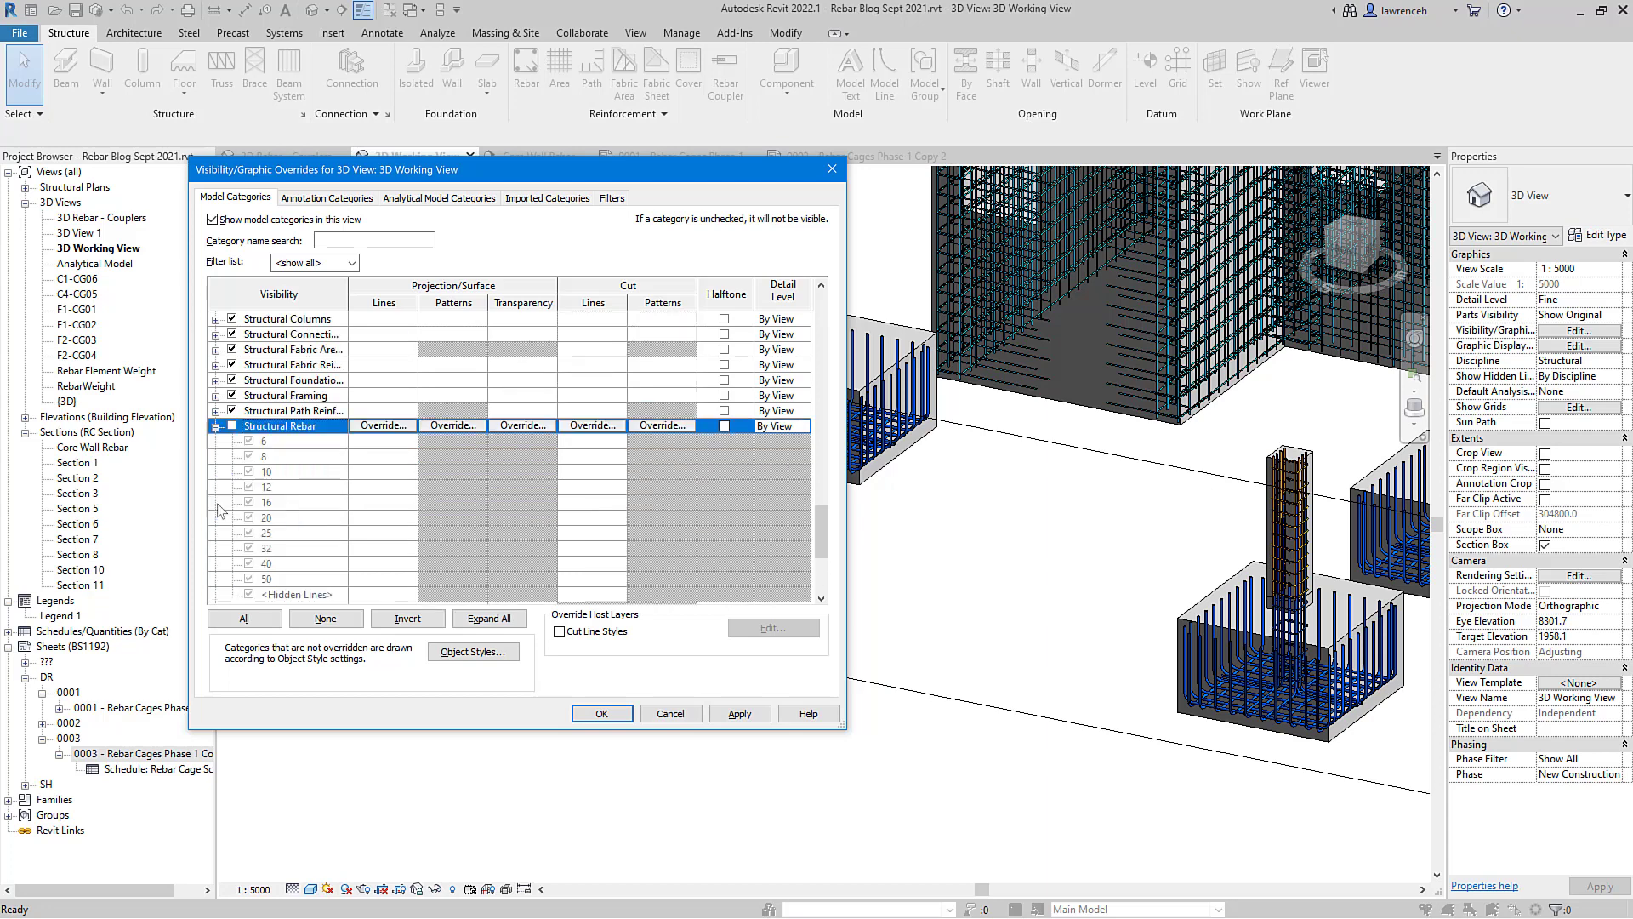
left_click(216, 426)
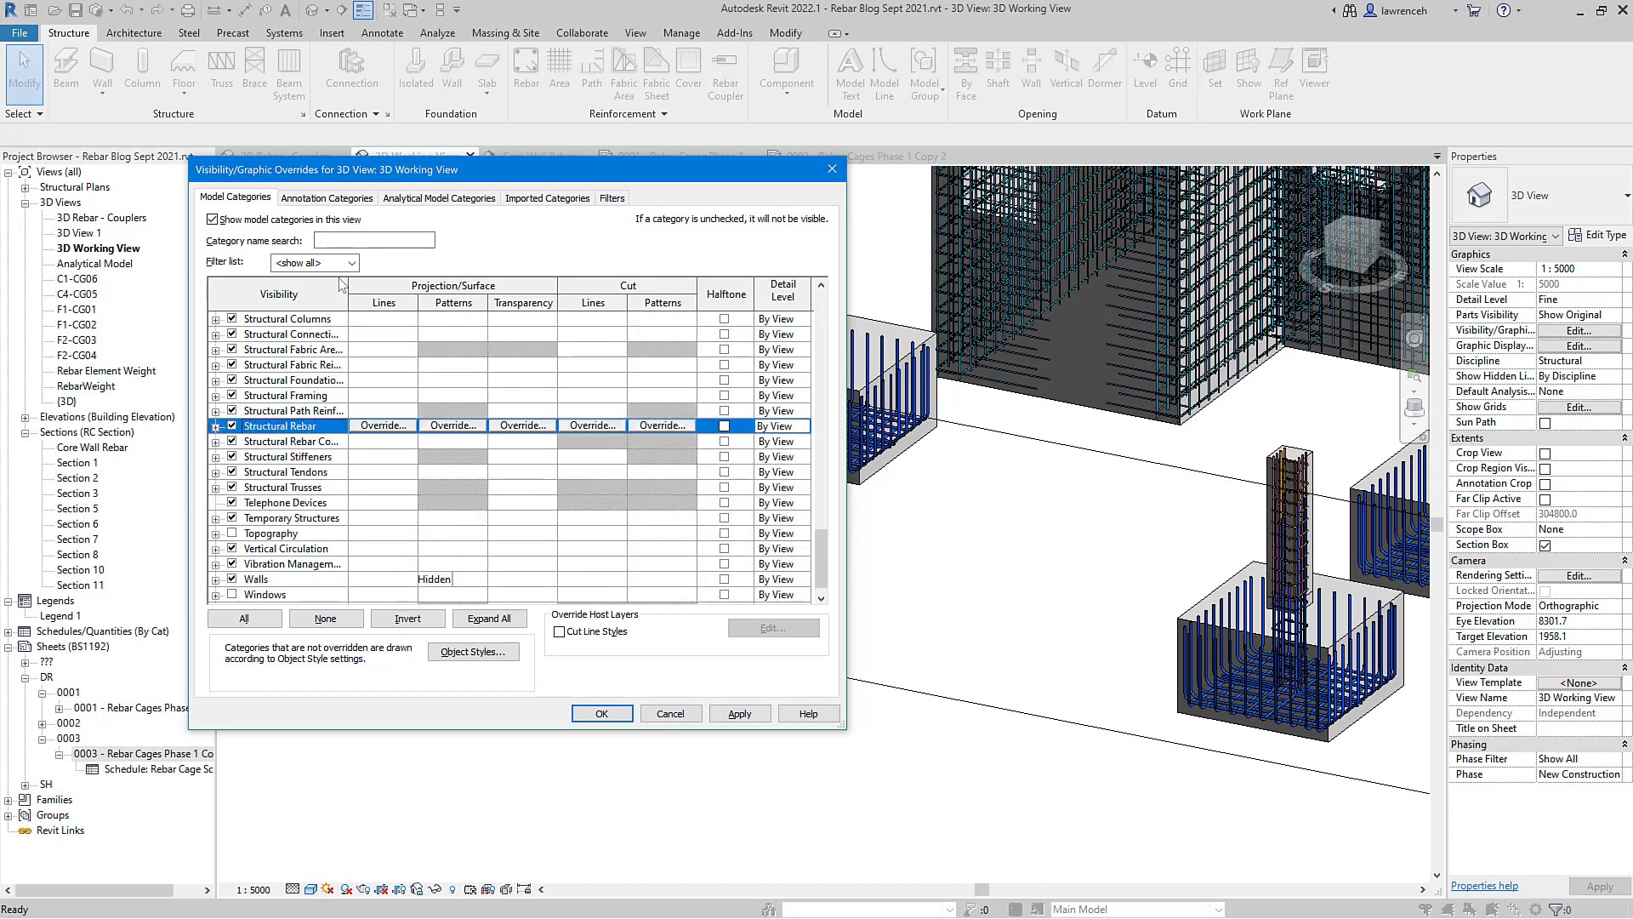
left_click(332, 242)
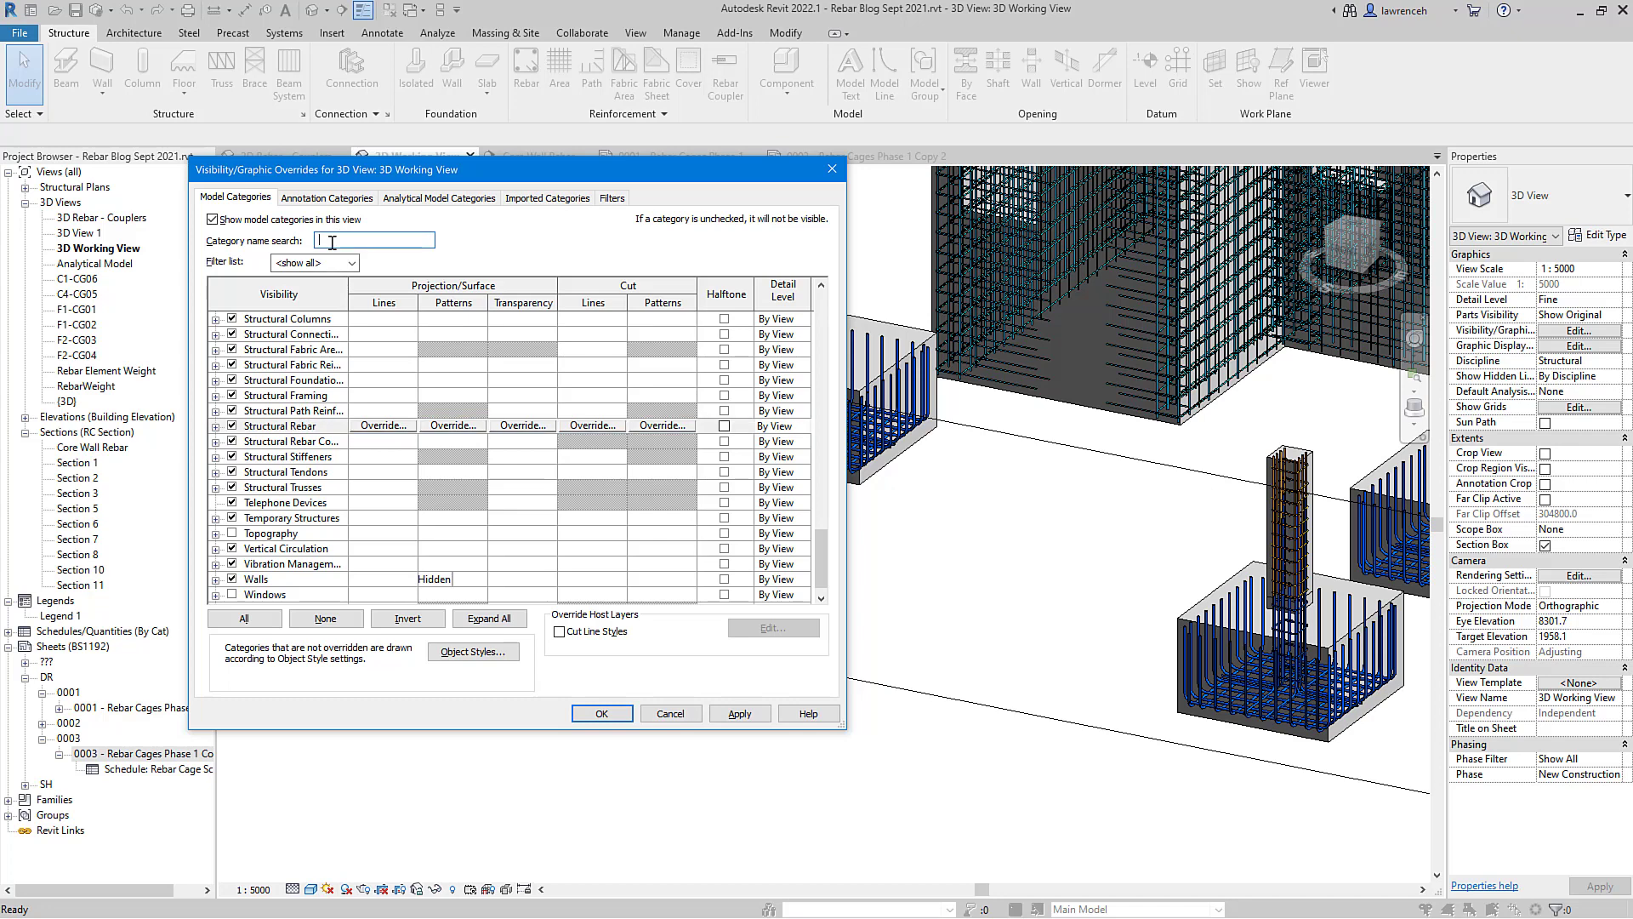
Step: Filter categories by 'rebar', hide Structural Rebar Couplers, show Detail Items, then close the dialog
type("rebar")
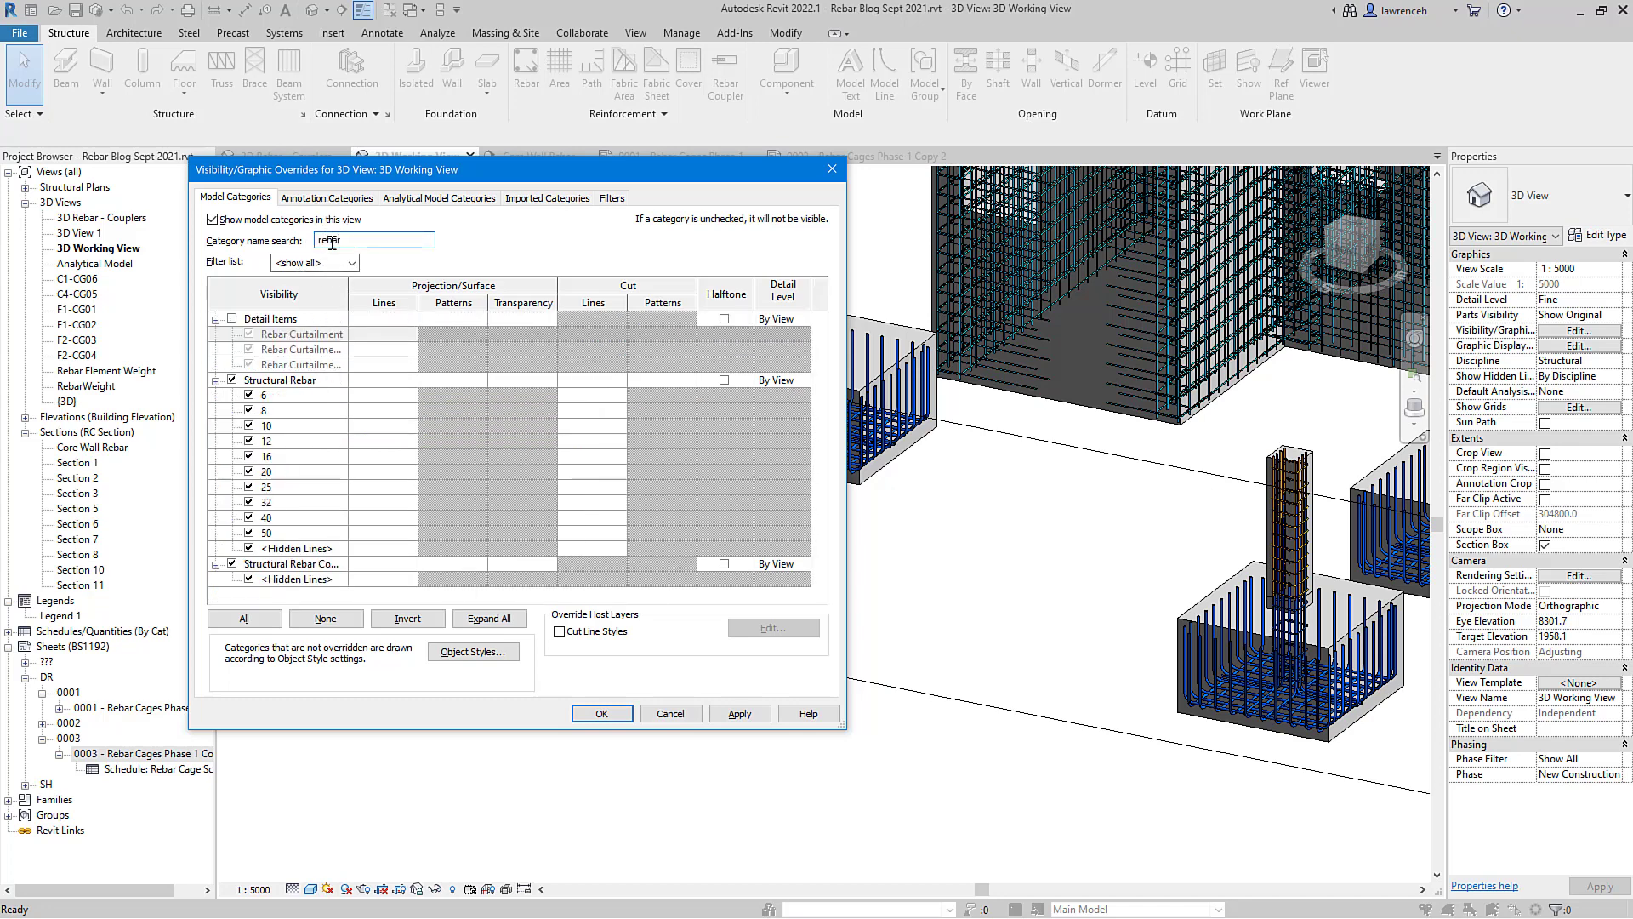
left_click(232, 380)
left_click(232, 564)
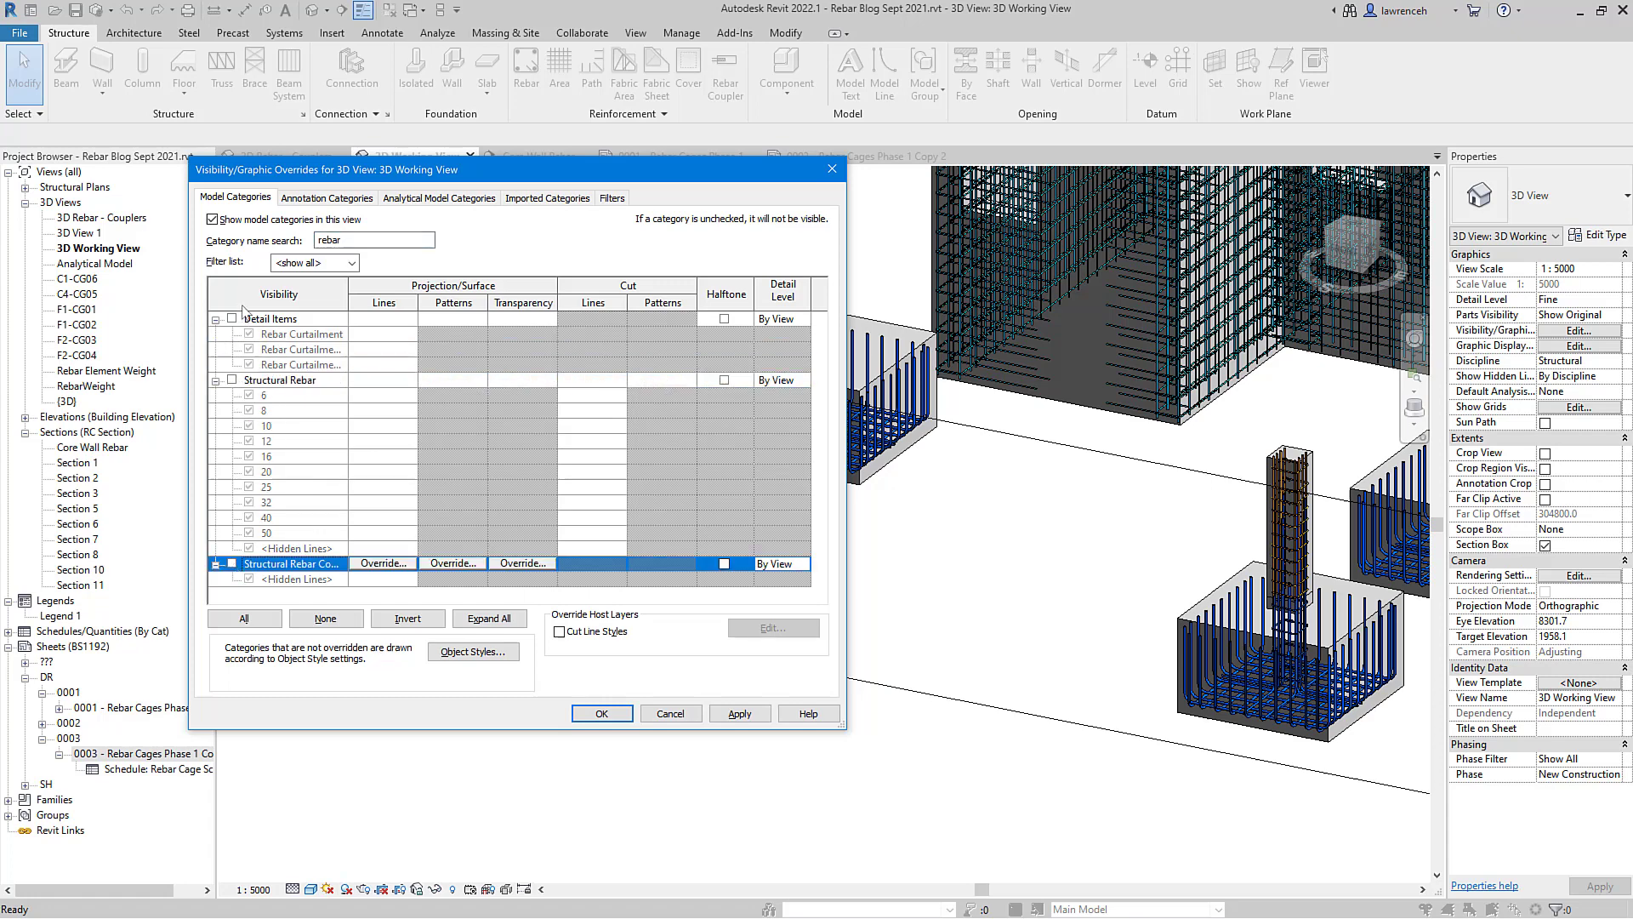
left_click(233, 380)
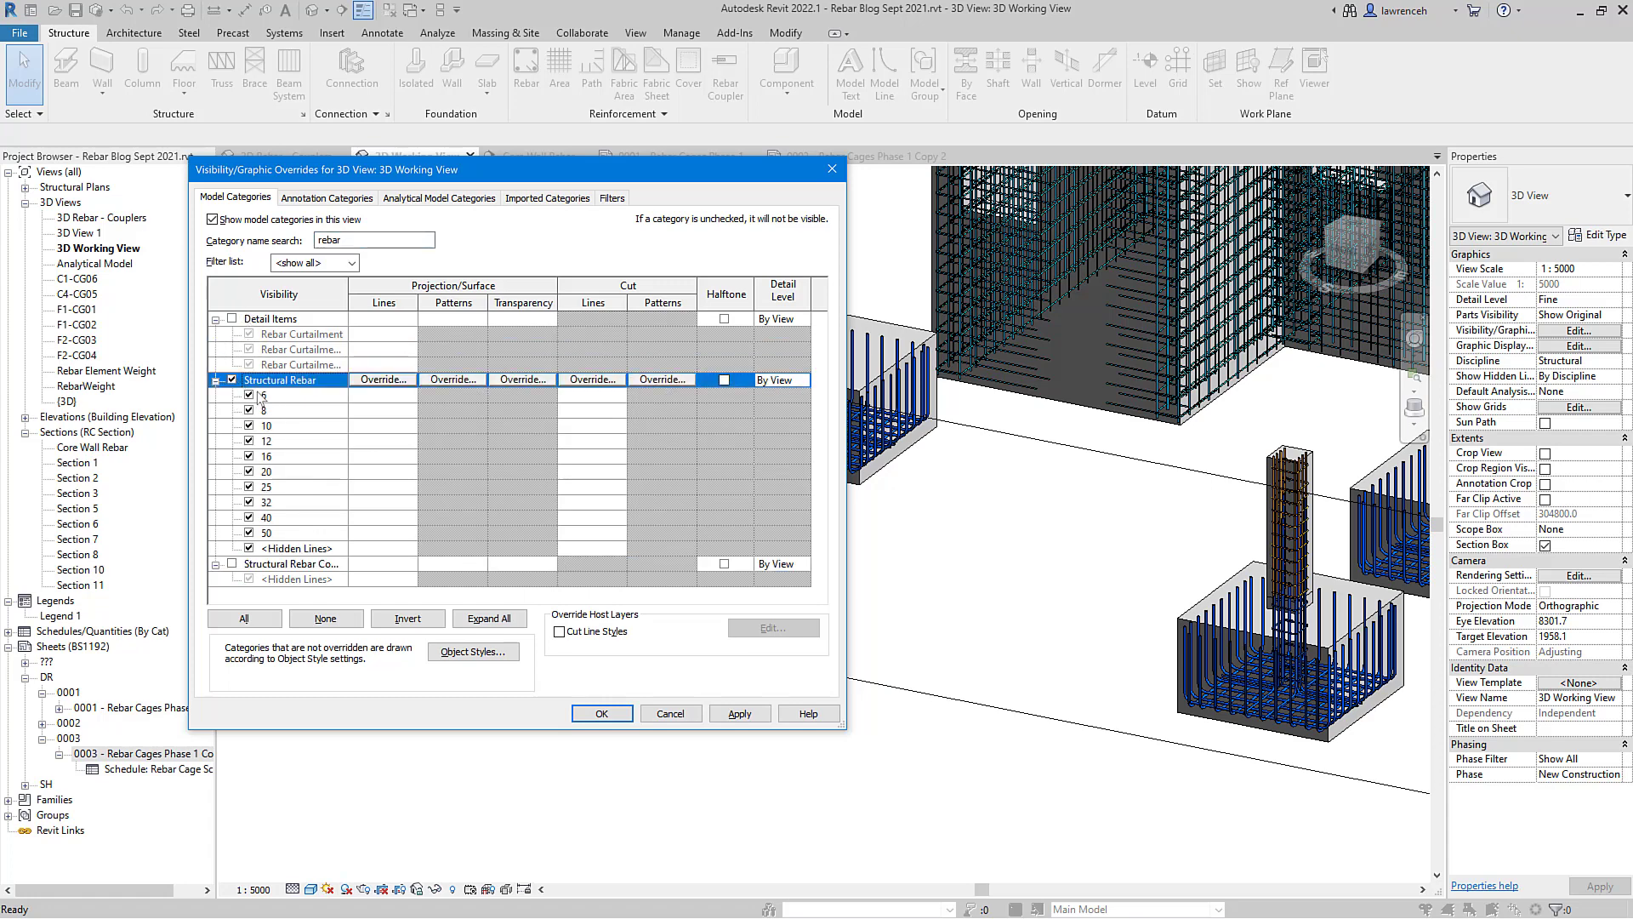
left_click(232, 319)
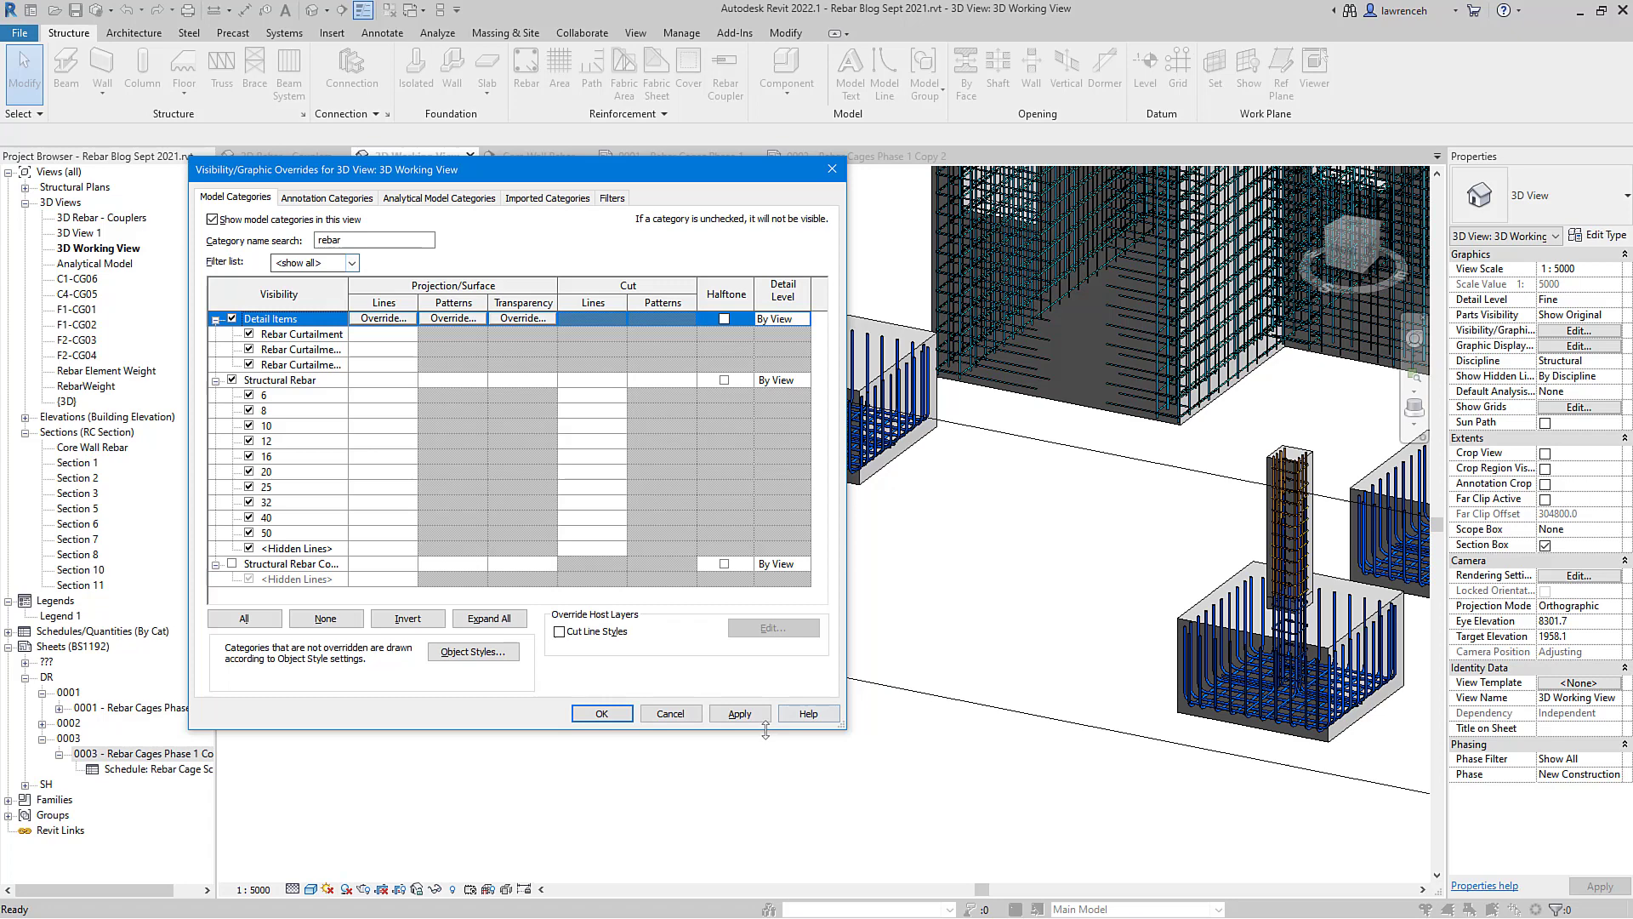
left_click(694, 720)
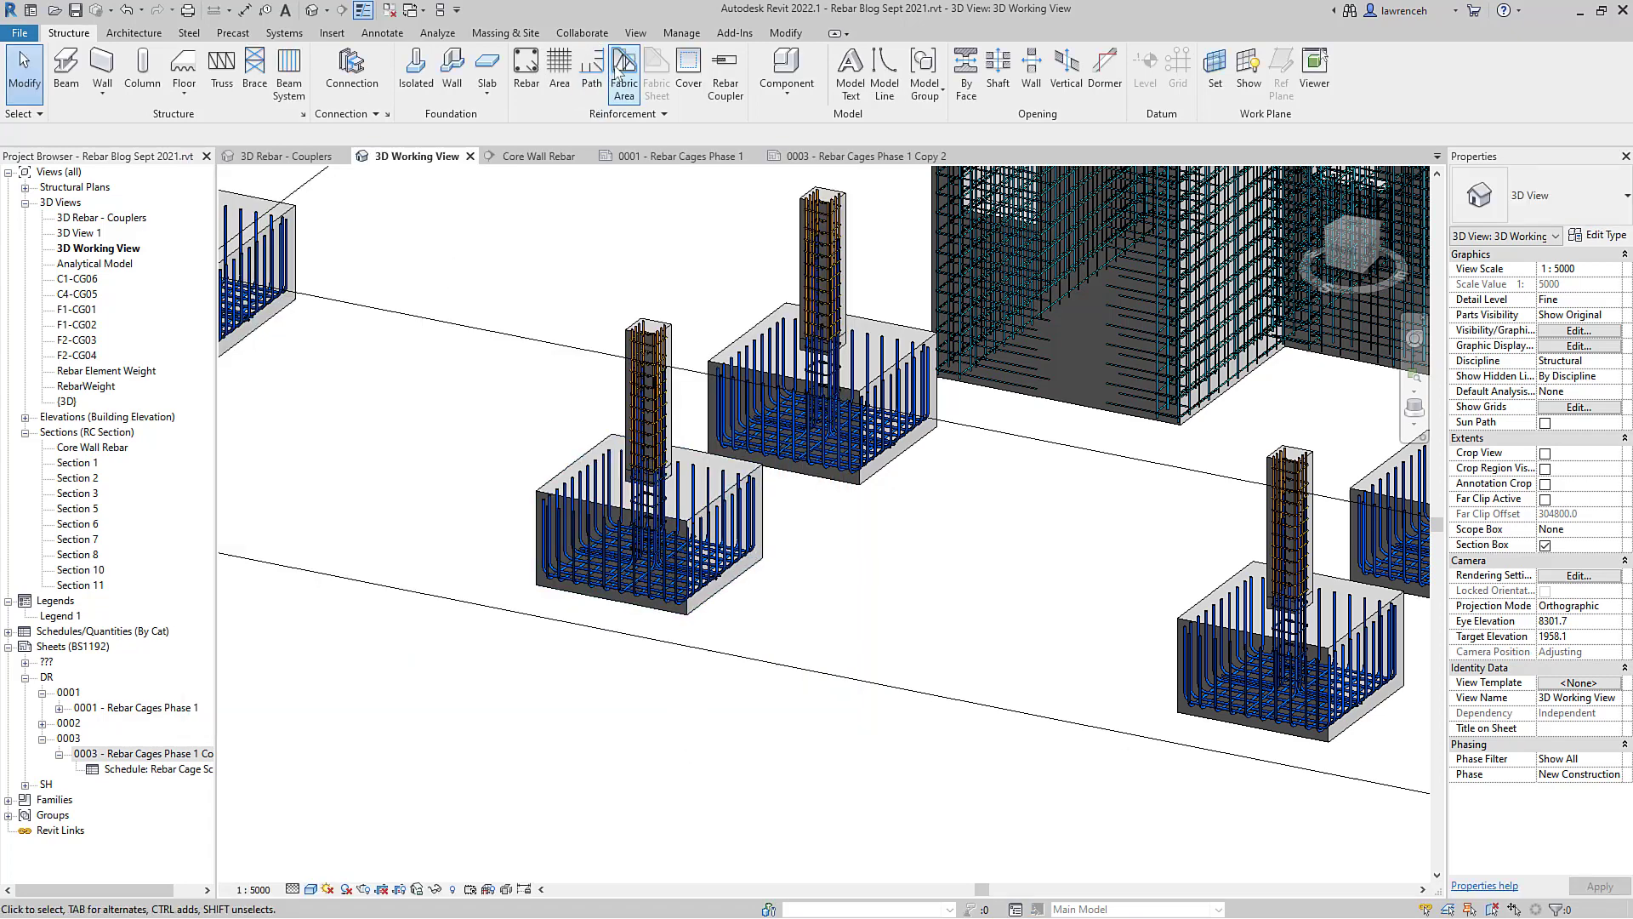
scroll(399, 118, "down", 11)
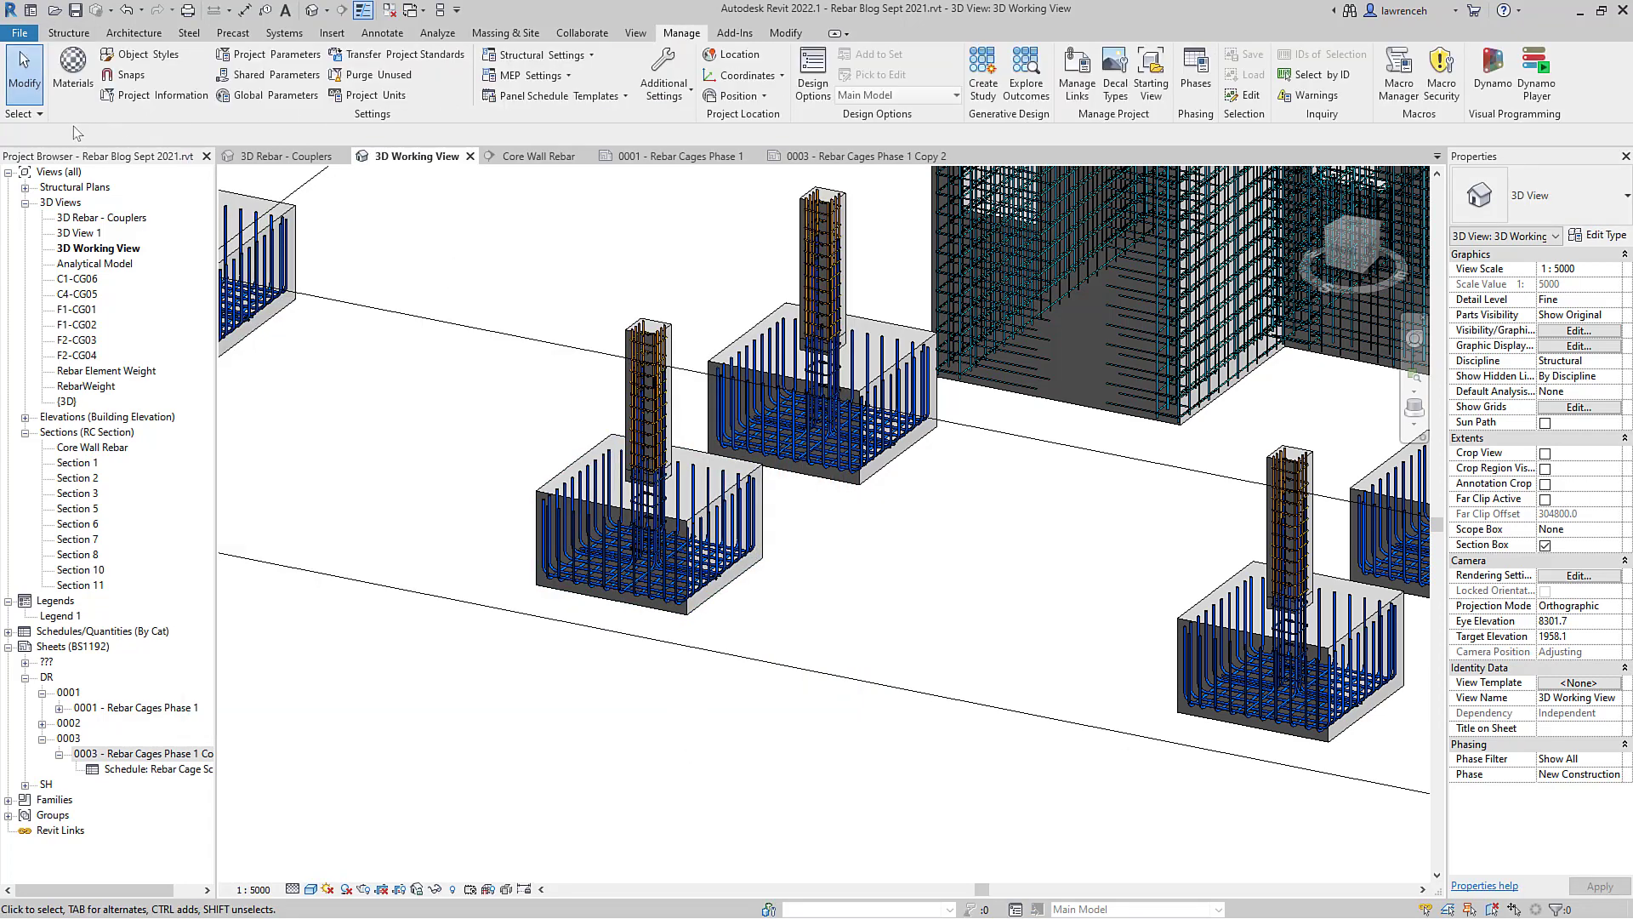
left_click(139, 53)
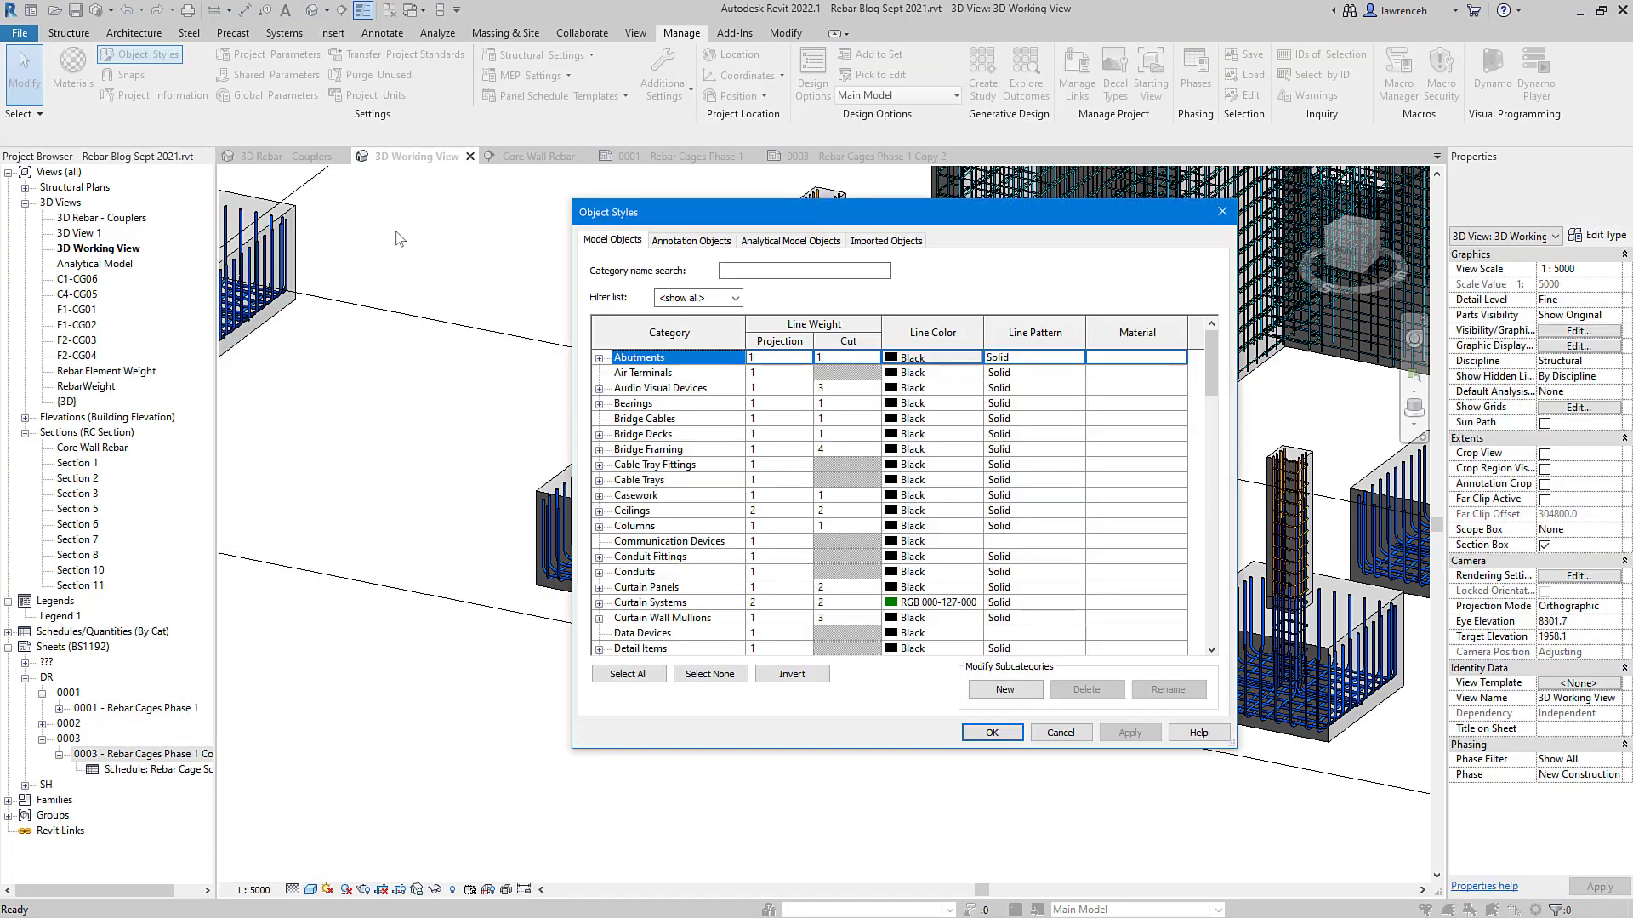
left_click(799, 271)
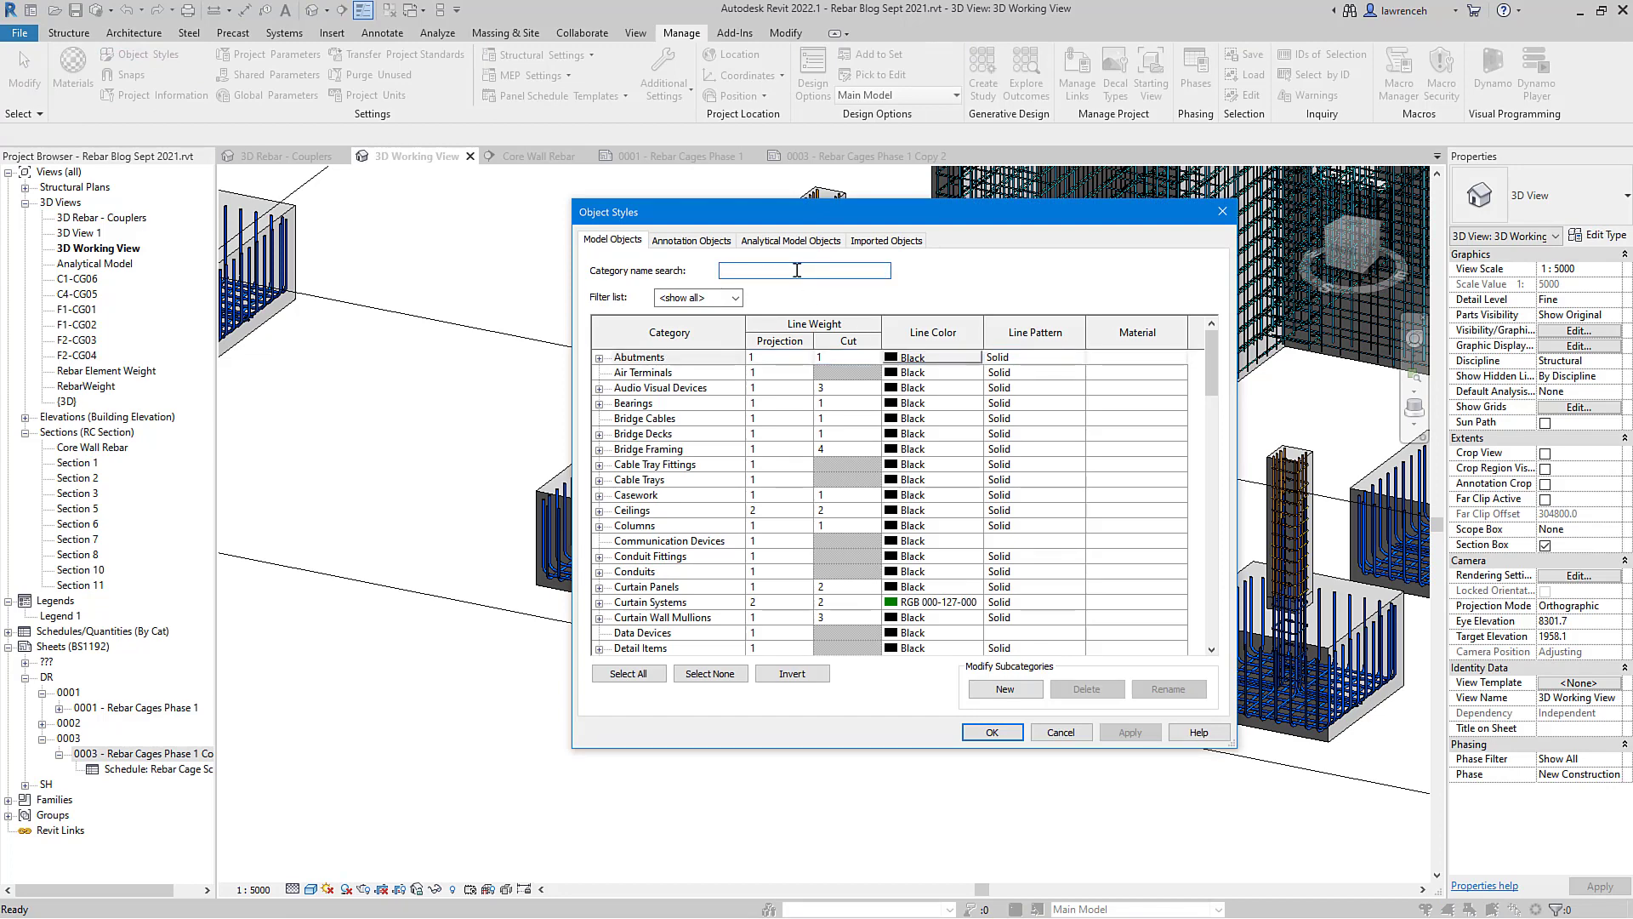
type("framing")
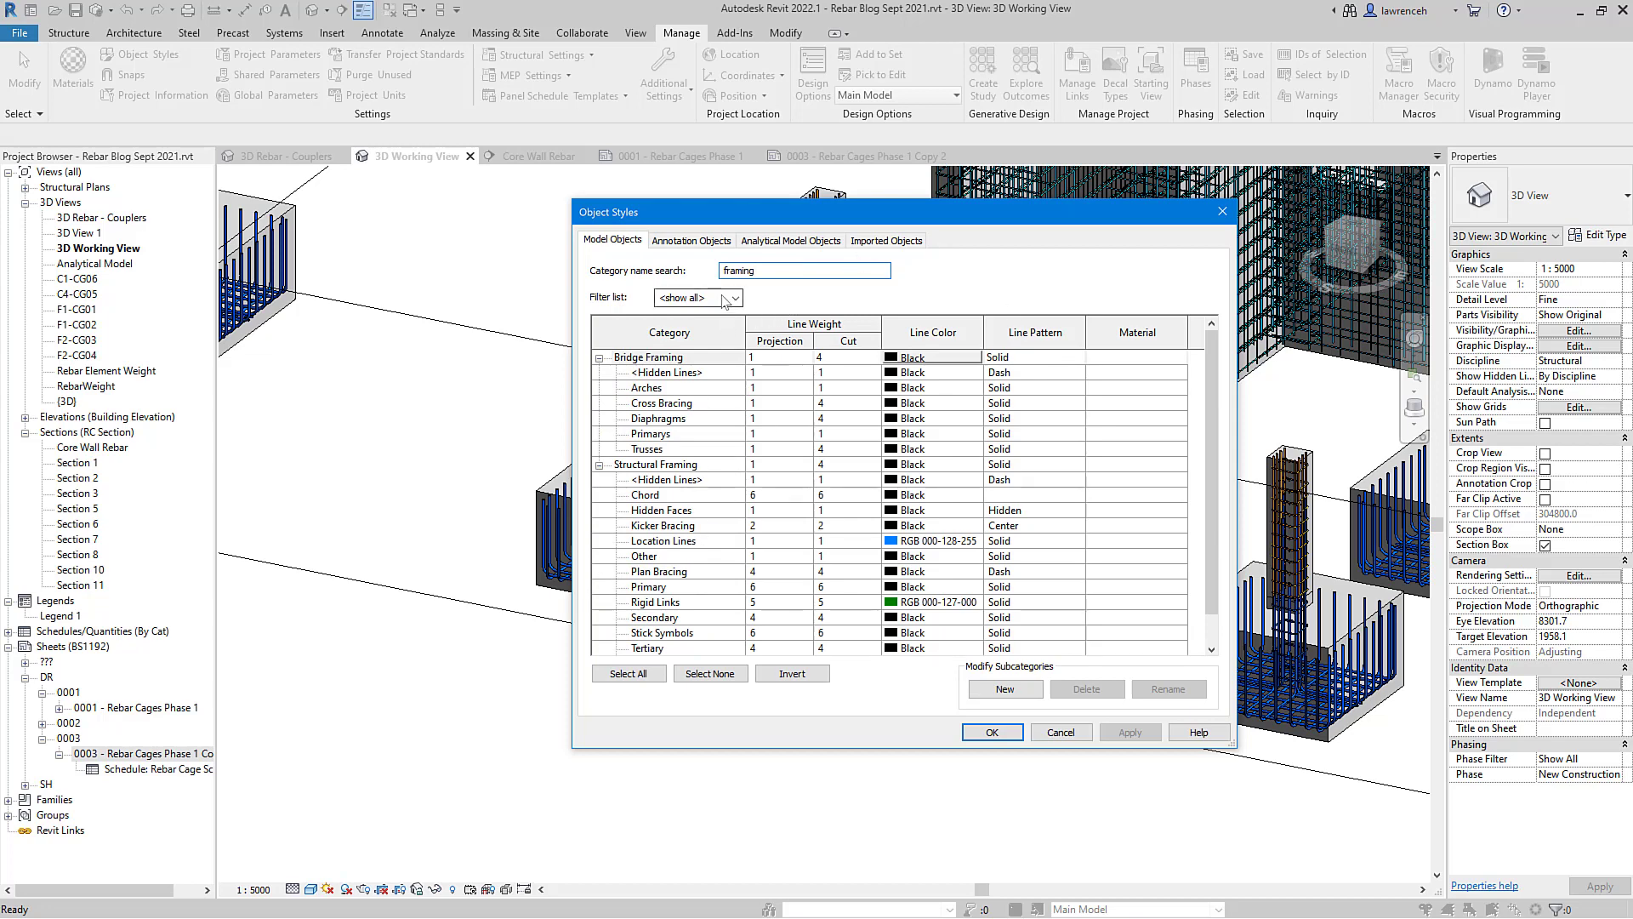
left_click(694, 360)
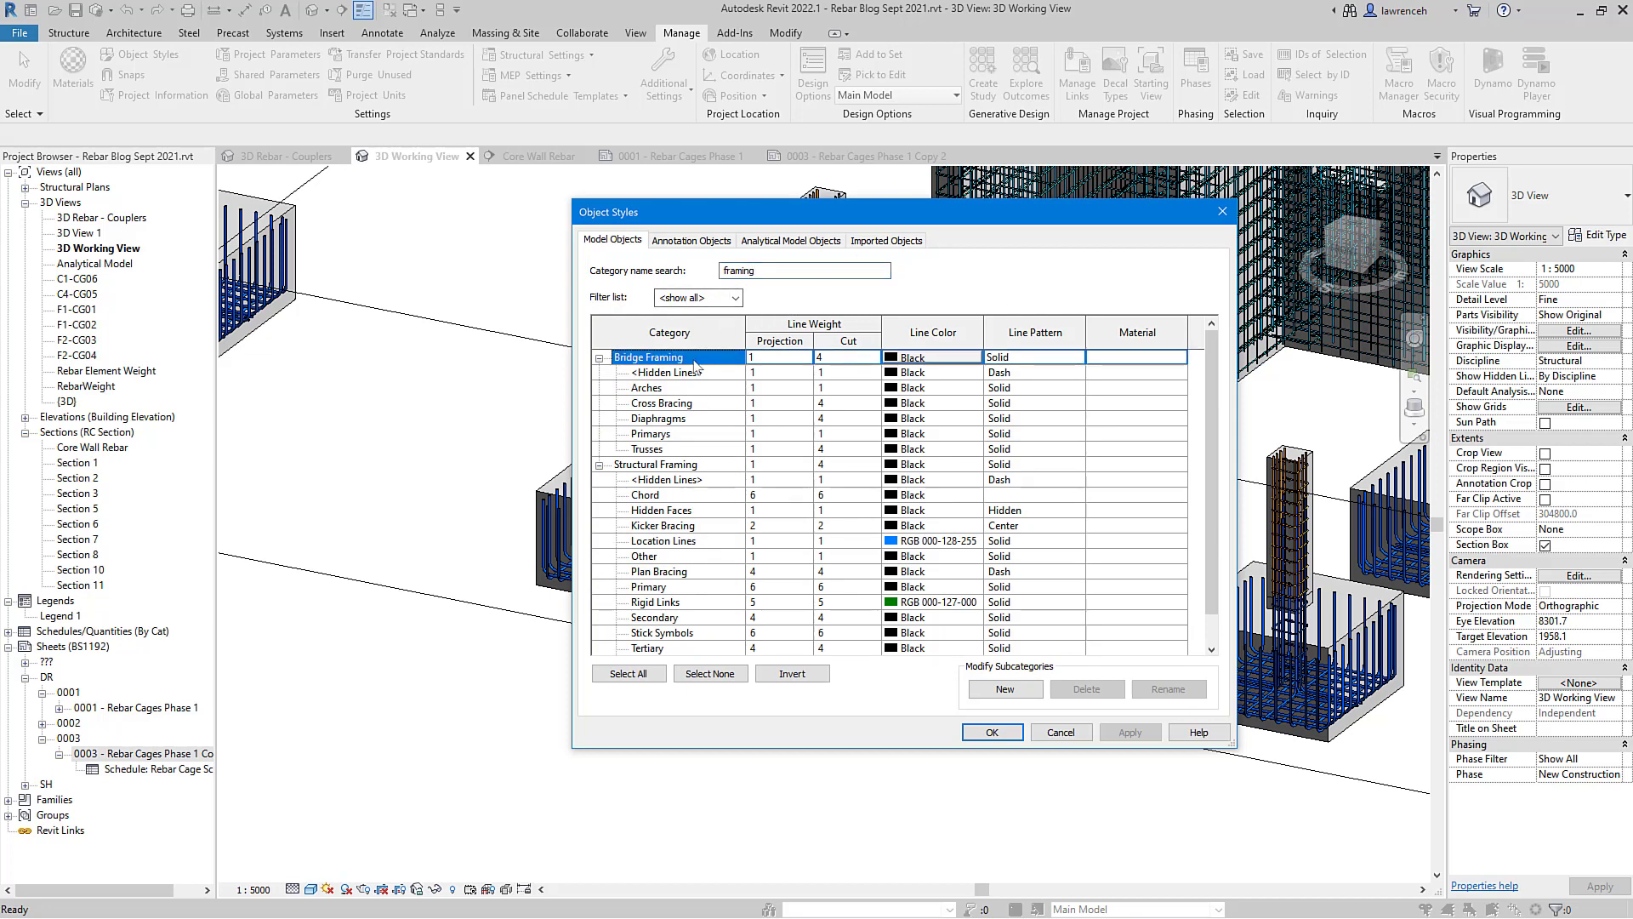
left_click(670, 466)
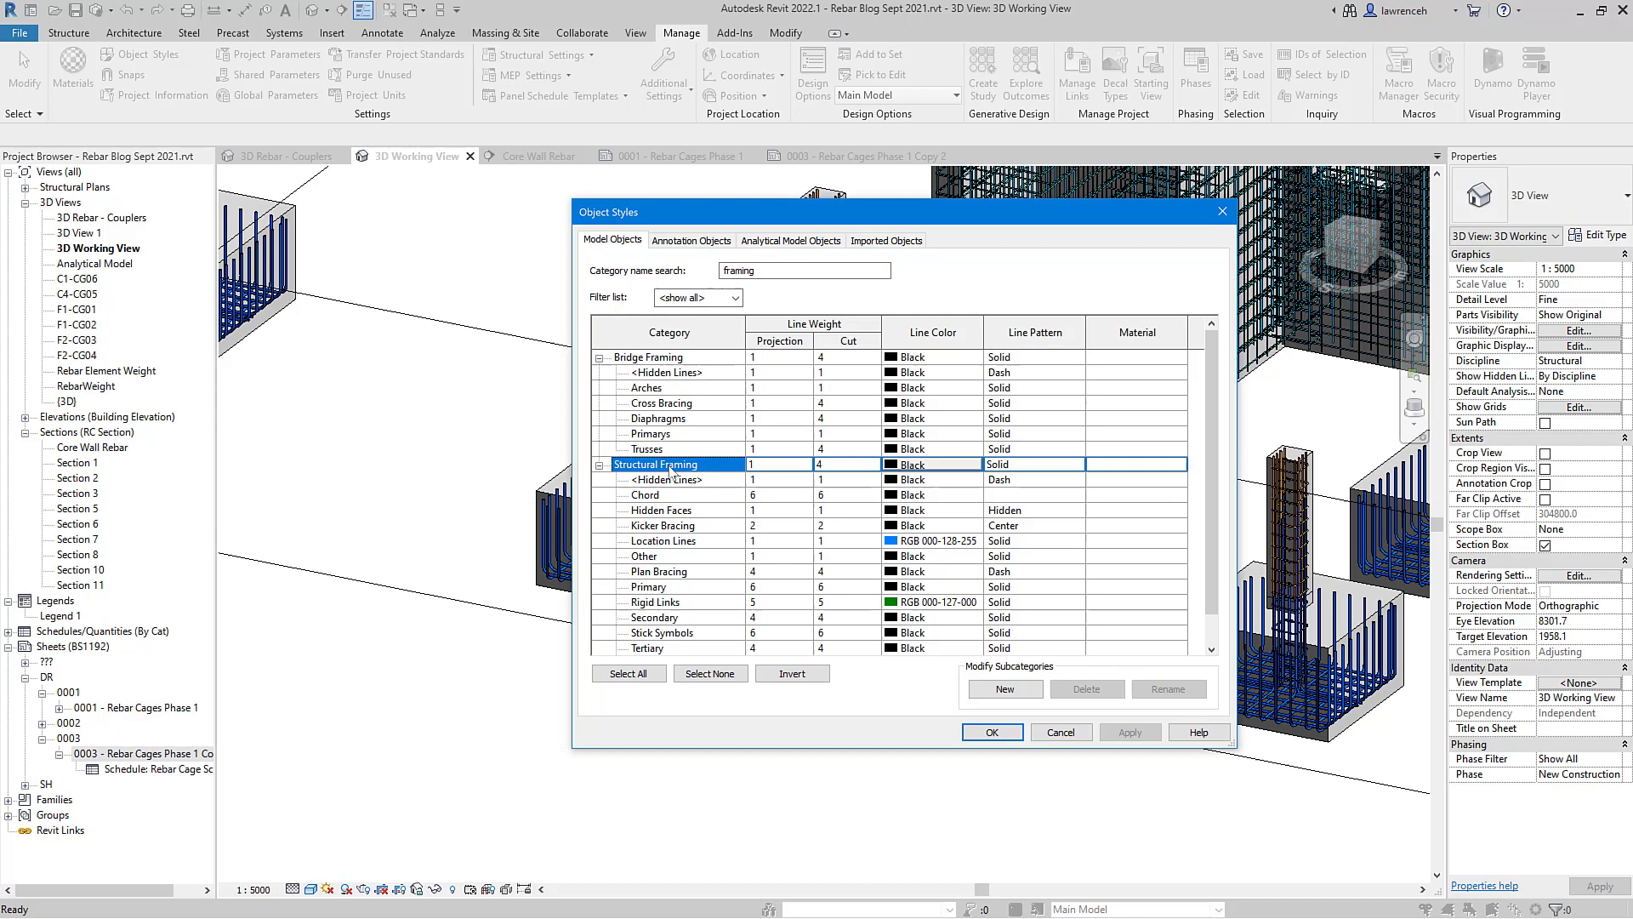
double_click(797, 270)
key("BackSpace")
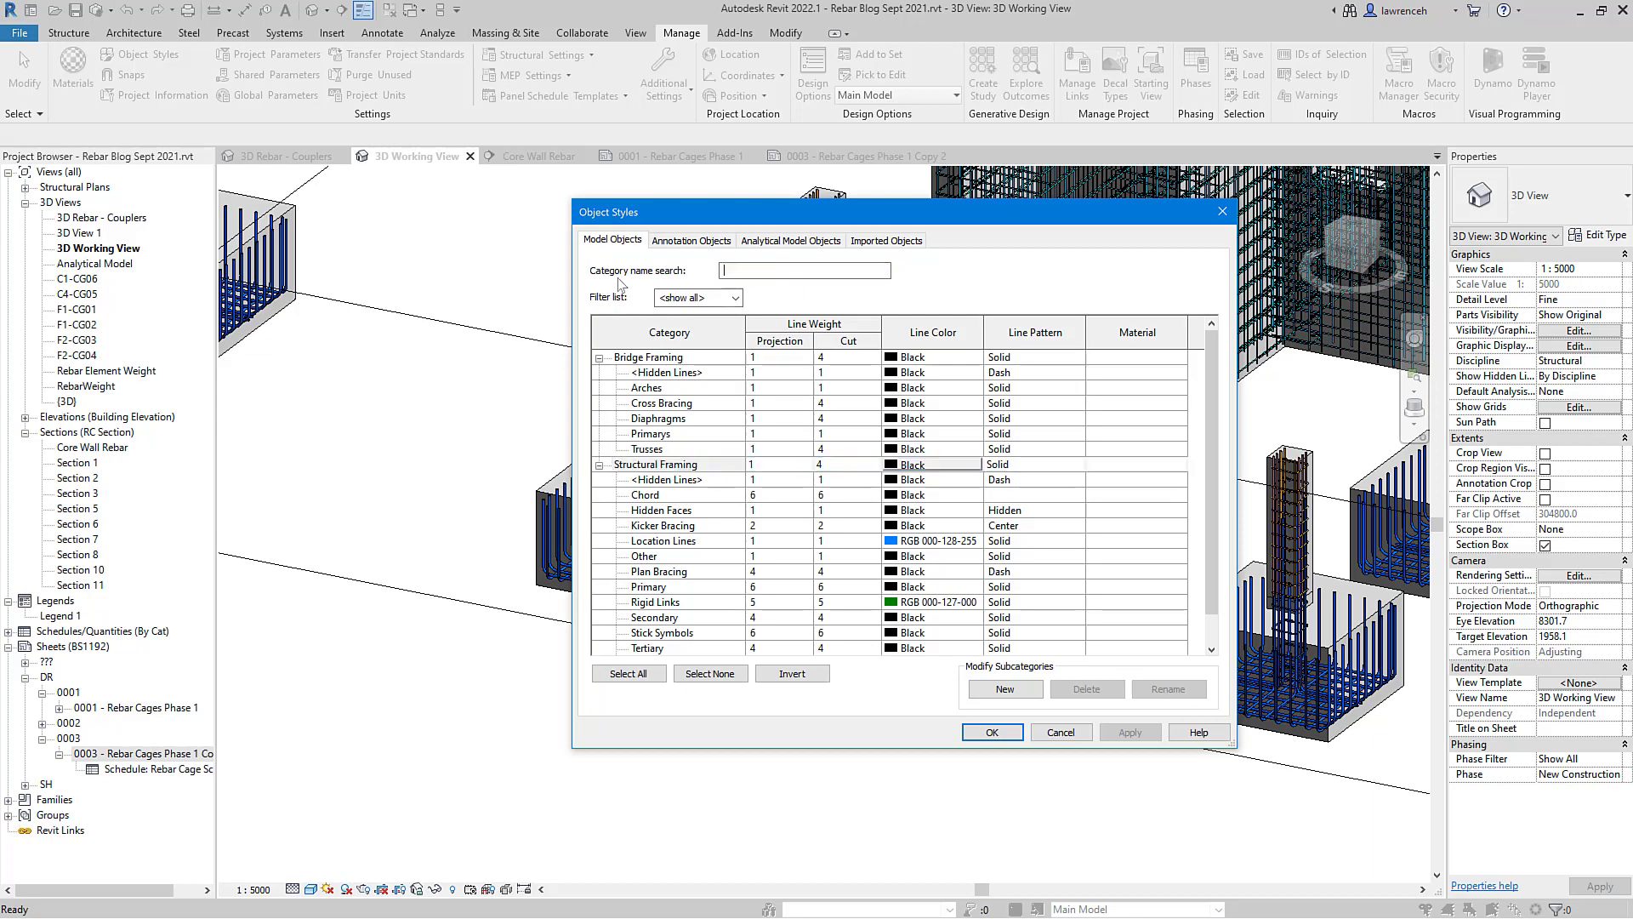
left_click(1073, 730)
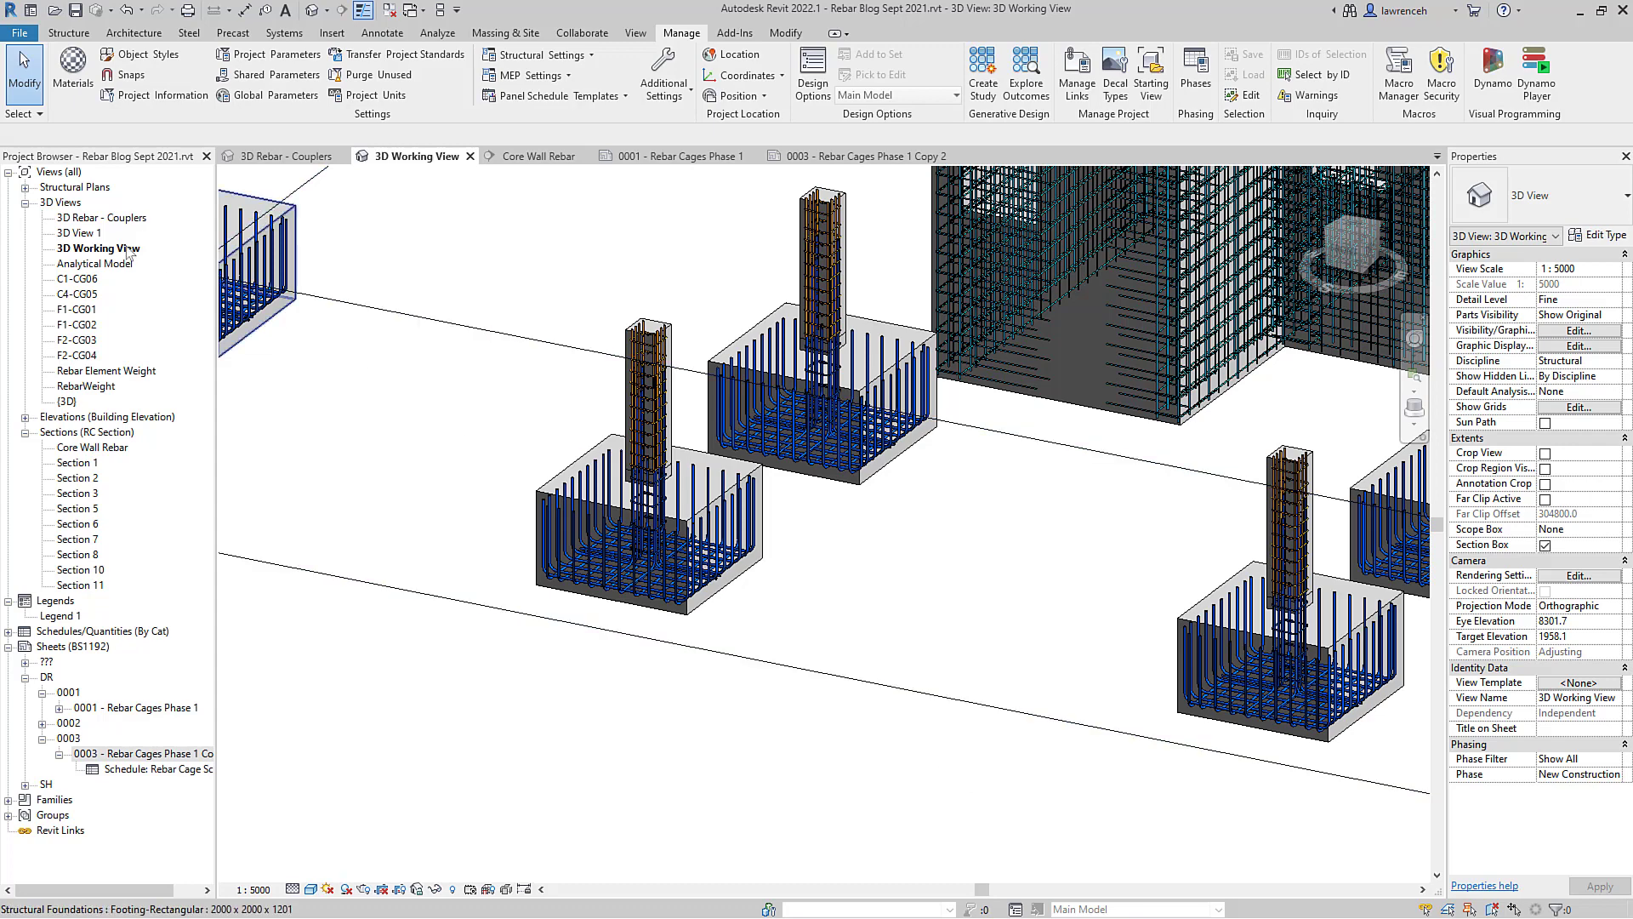
Step: Open the TOF structural plan and zoom into the area between grids A and B
left_click(26, 187)
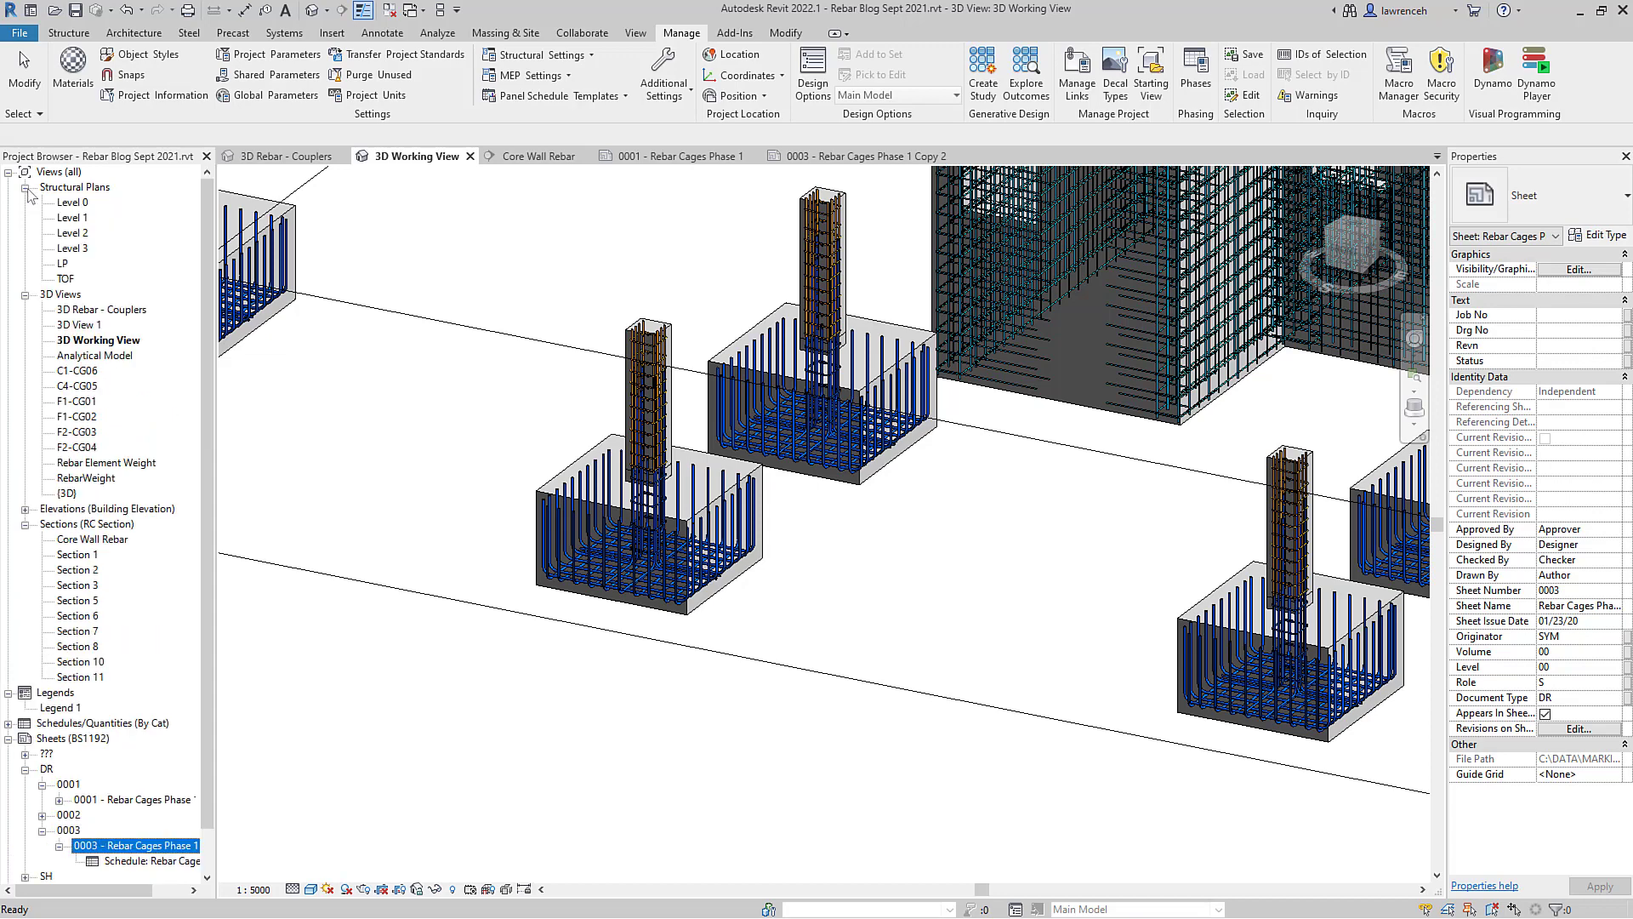
double_click(64, 279)
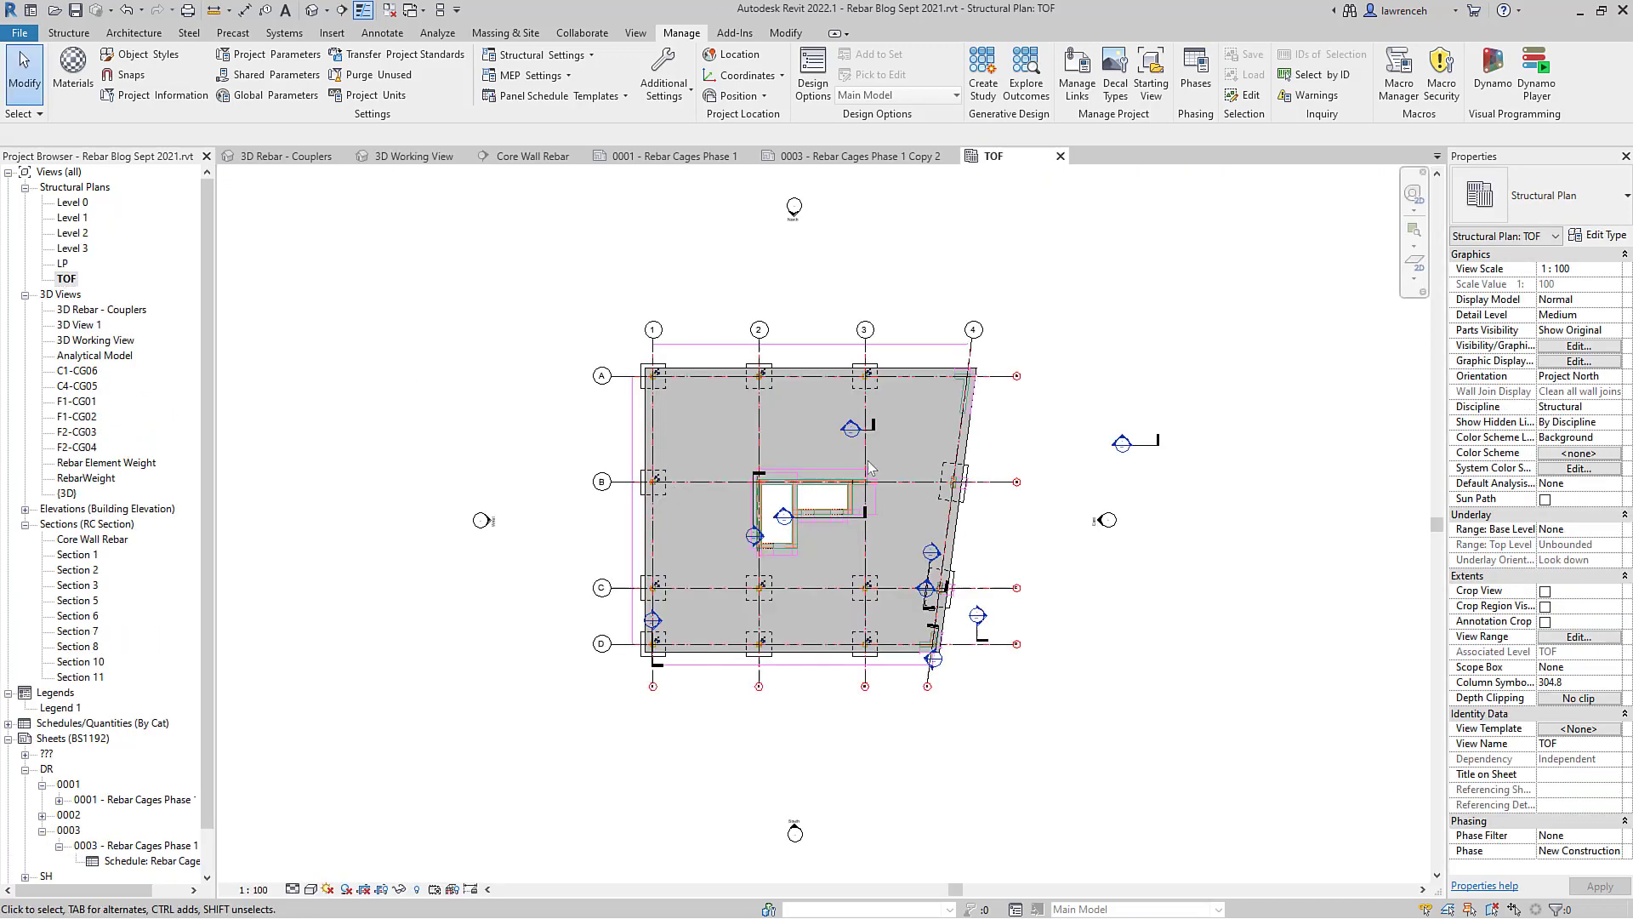
scroll(923, 430, "up", 3)
scroll(958, 484, "up", 4)
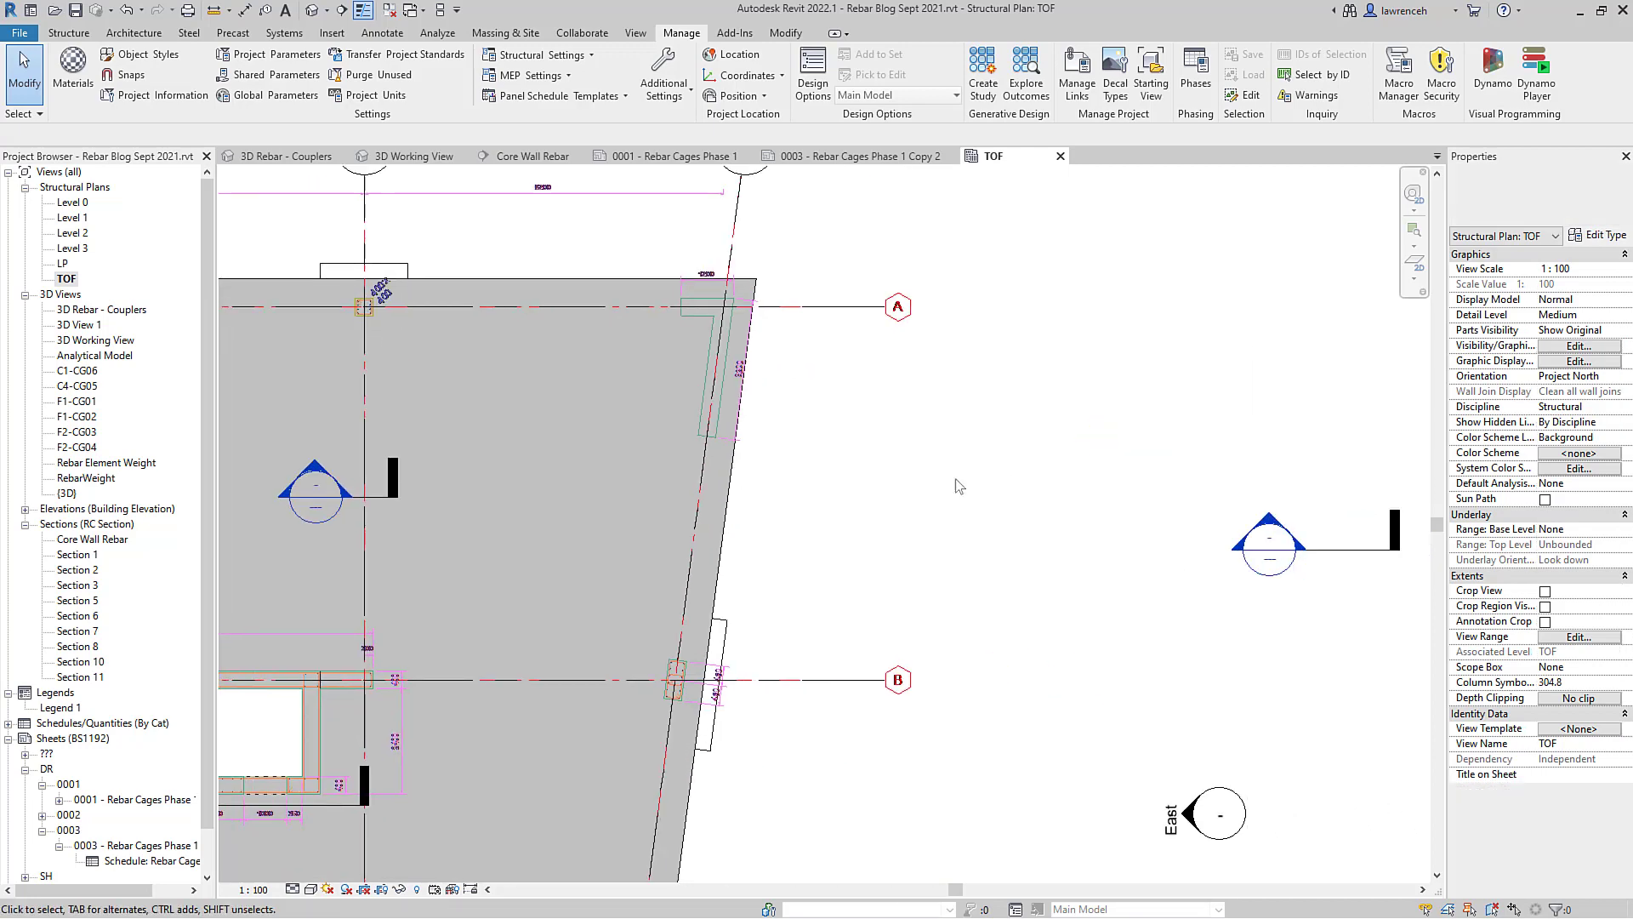
scroll(958, 485, "up", 2)
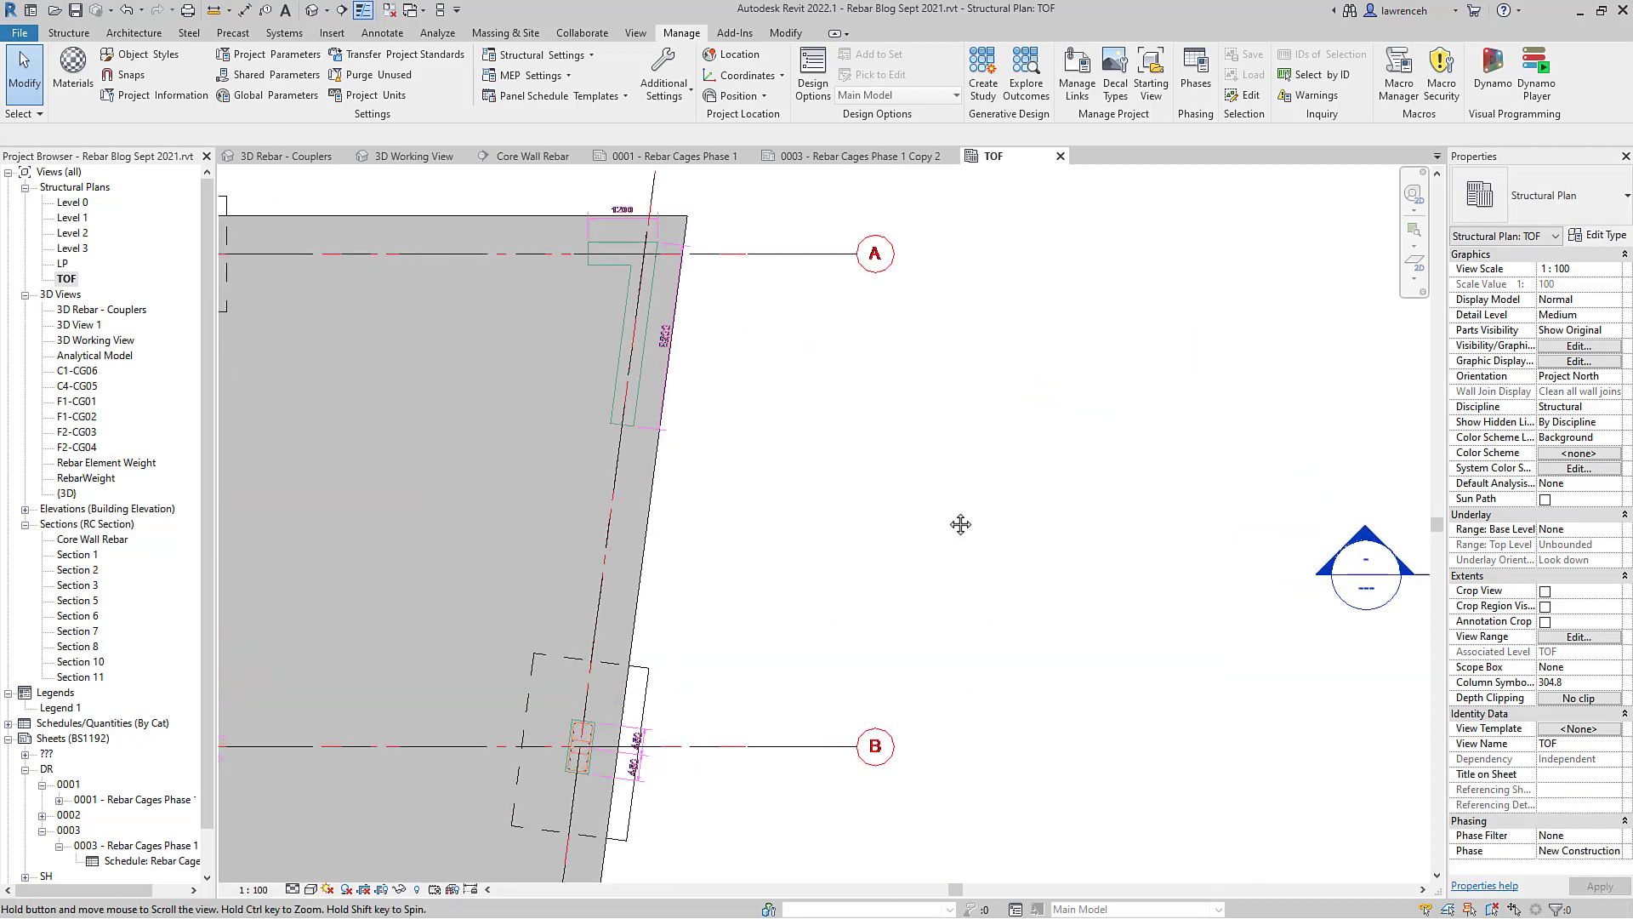
Step: Place Footing-Rectangular 2000 x 2000 x 1200 isolated foundations in a row between grids A and B
left_click(68, 34)
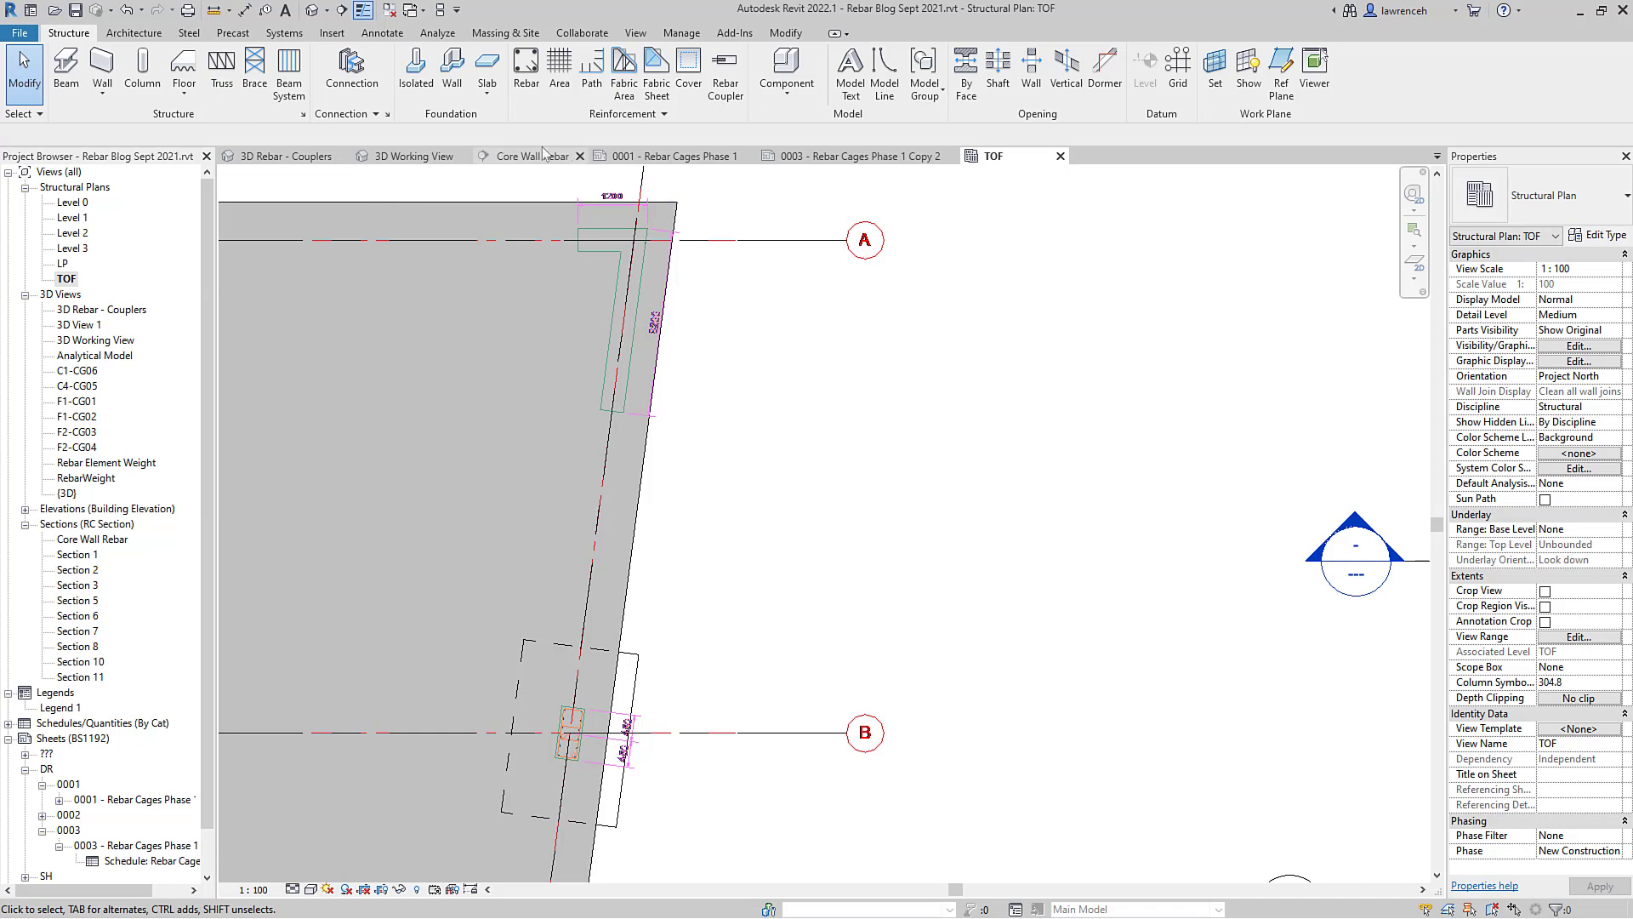
left_click(416, 68)
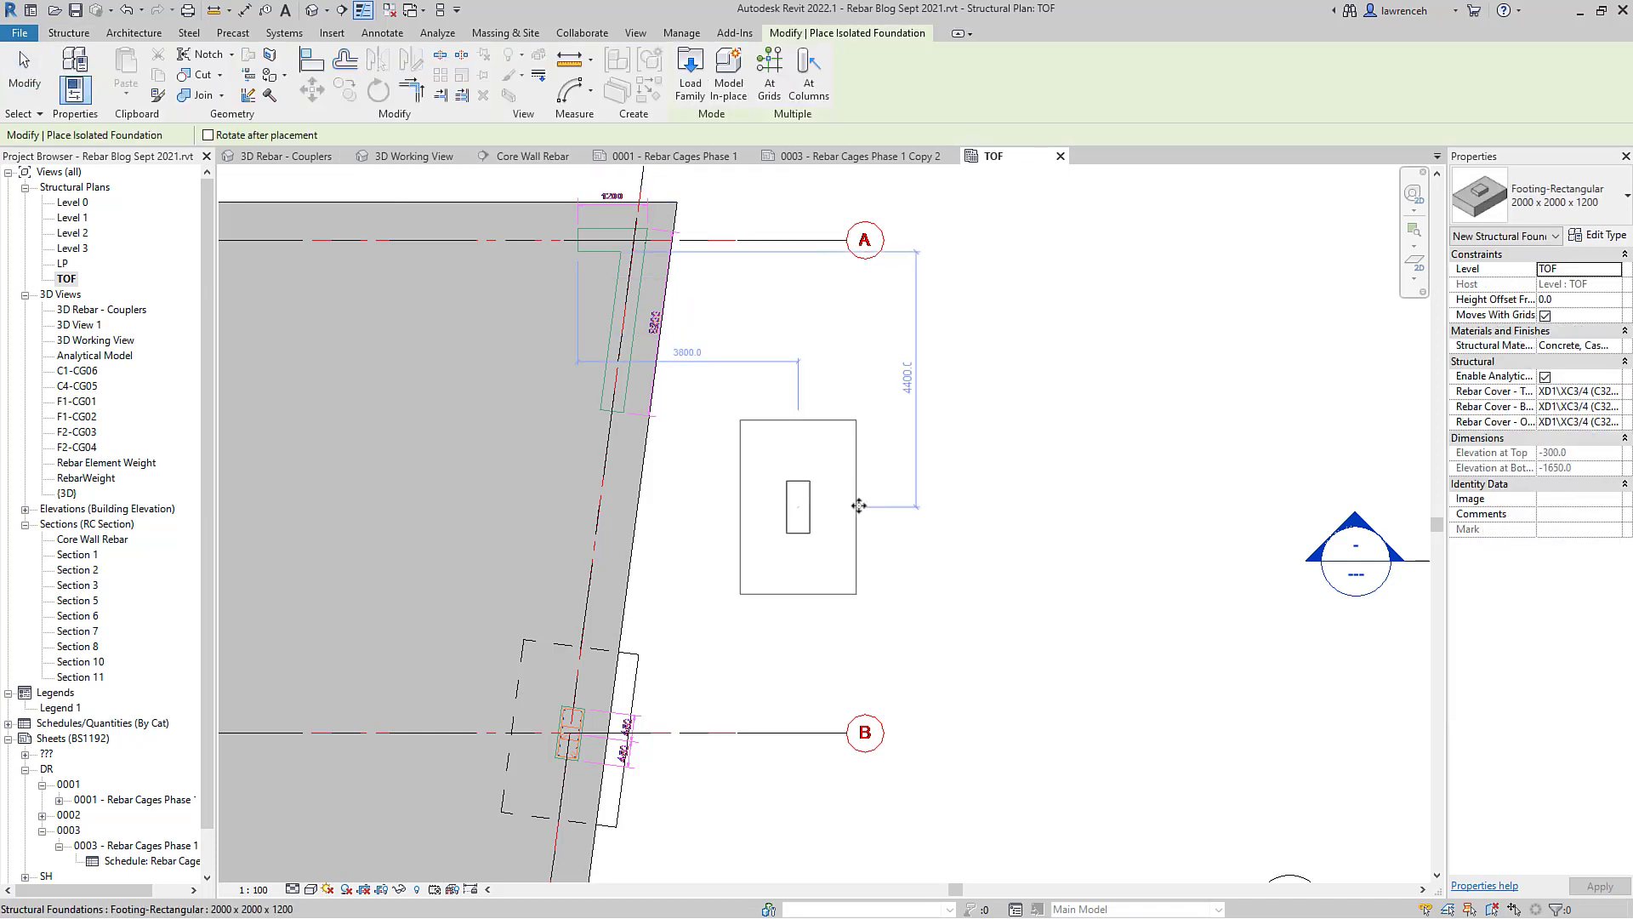
left_click(942, 536)
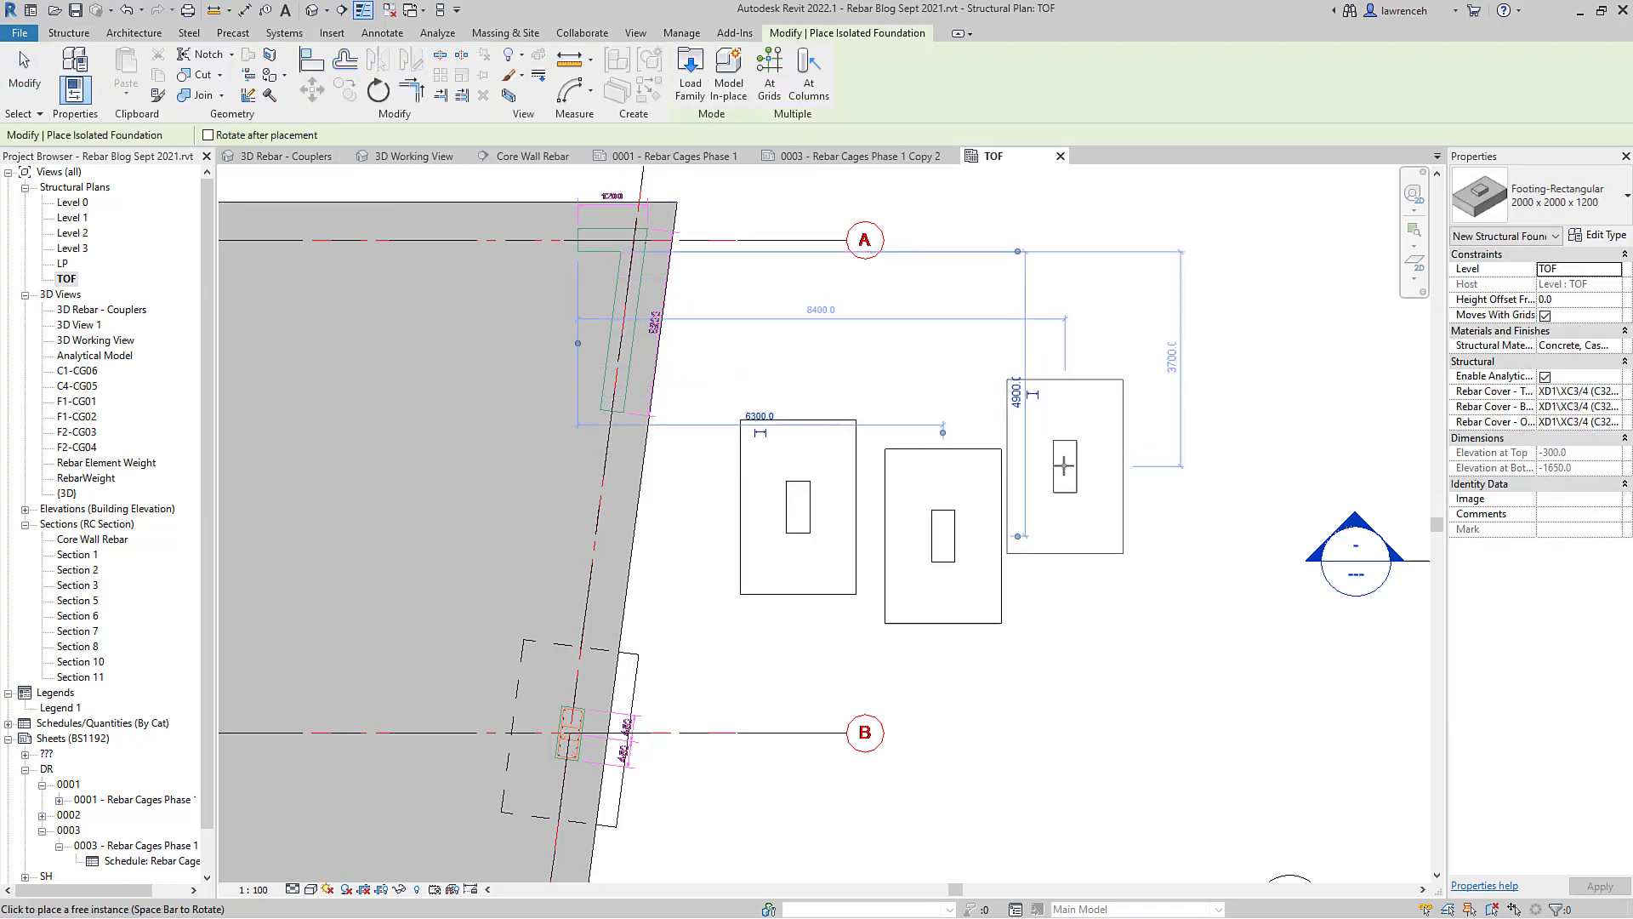
left_click(1077, 454)
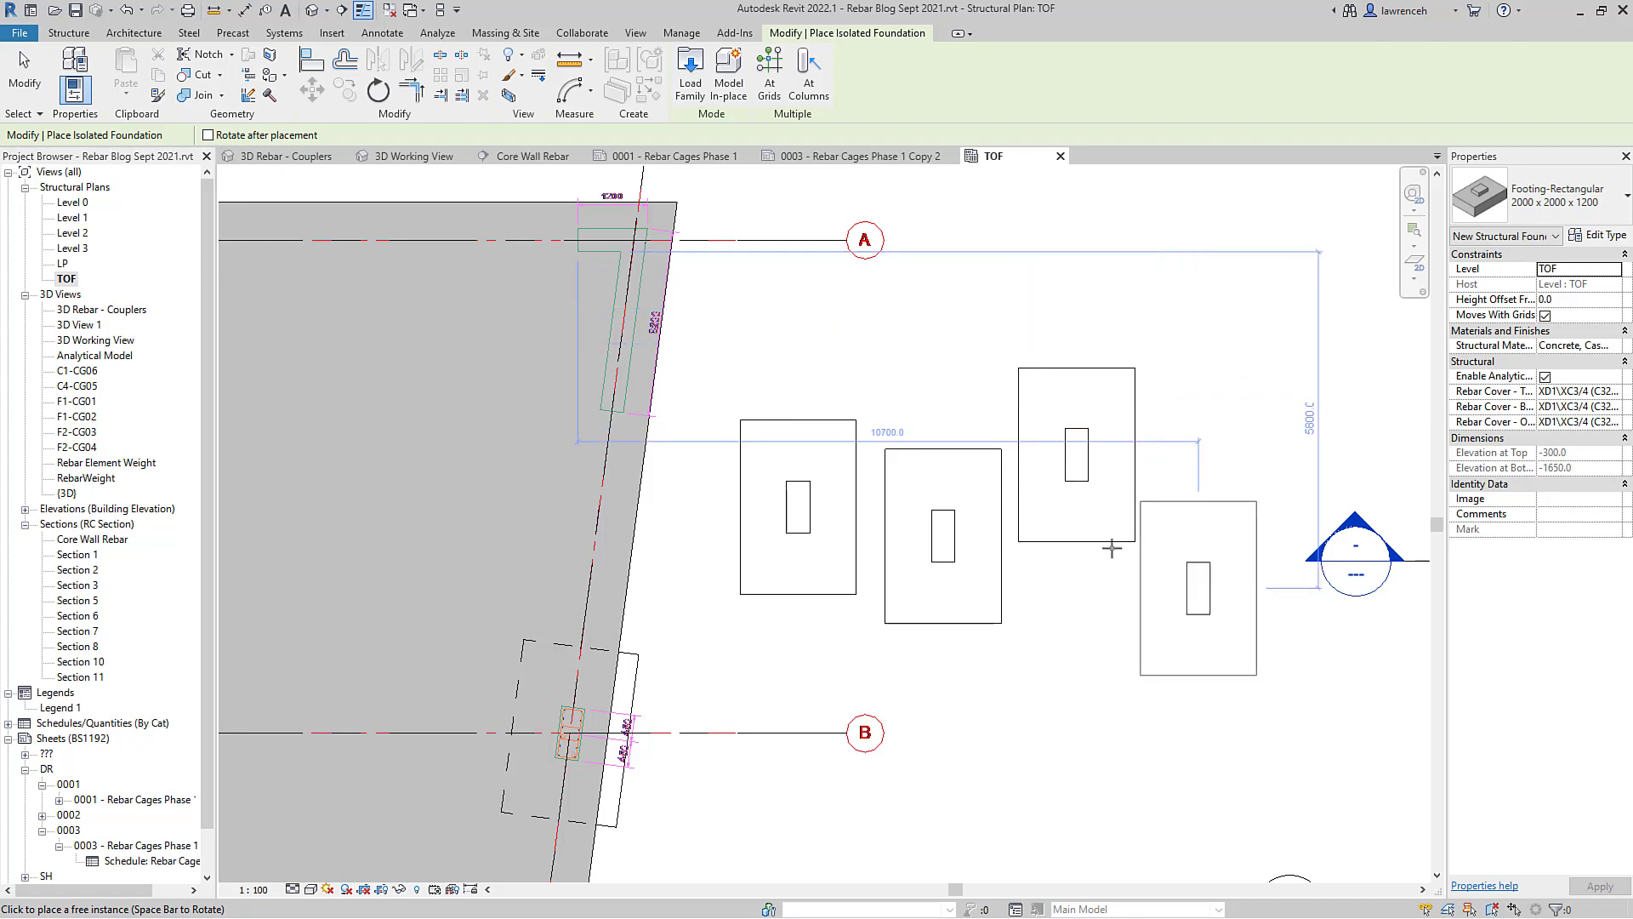
key("Escape")
key("Escape")
Step: With Align (AL), lock the top edges of footings two to four to the first footing's edge
middle_click_drag(940, 376, 926, 355)
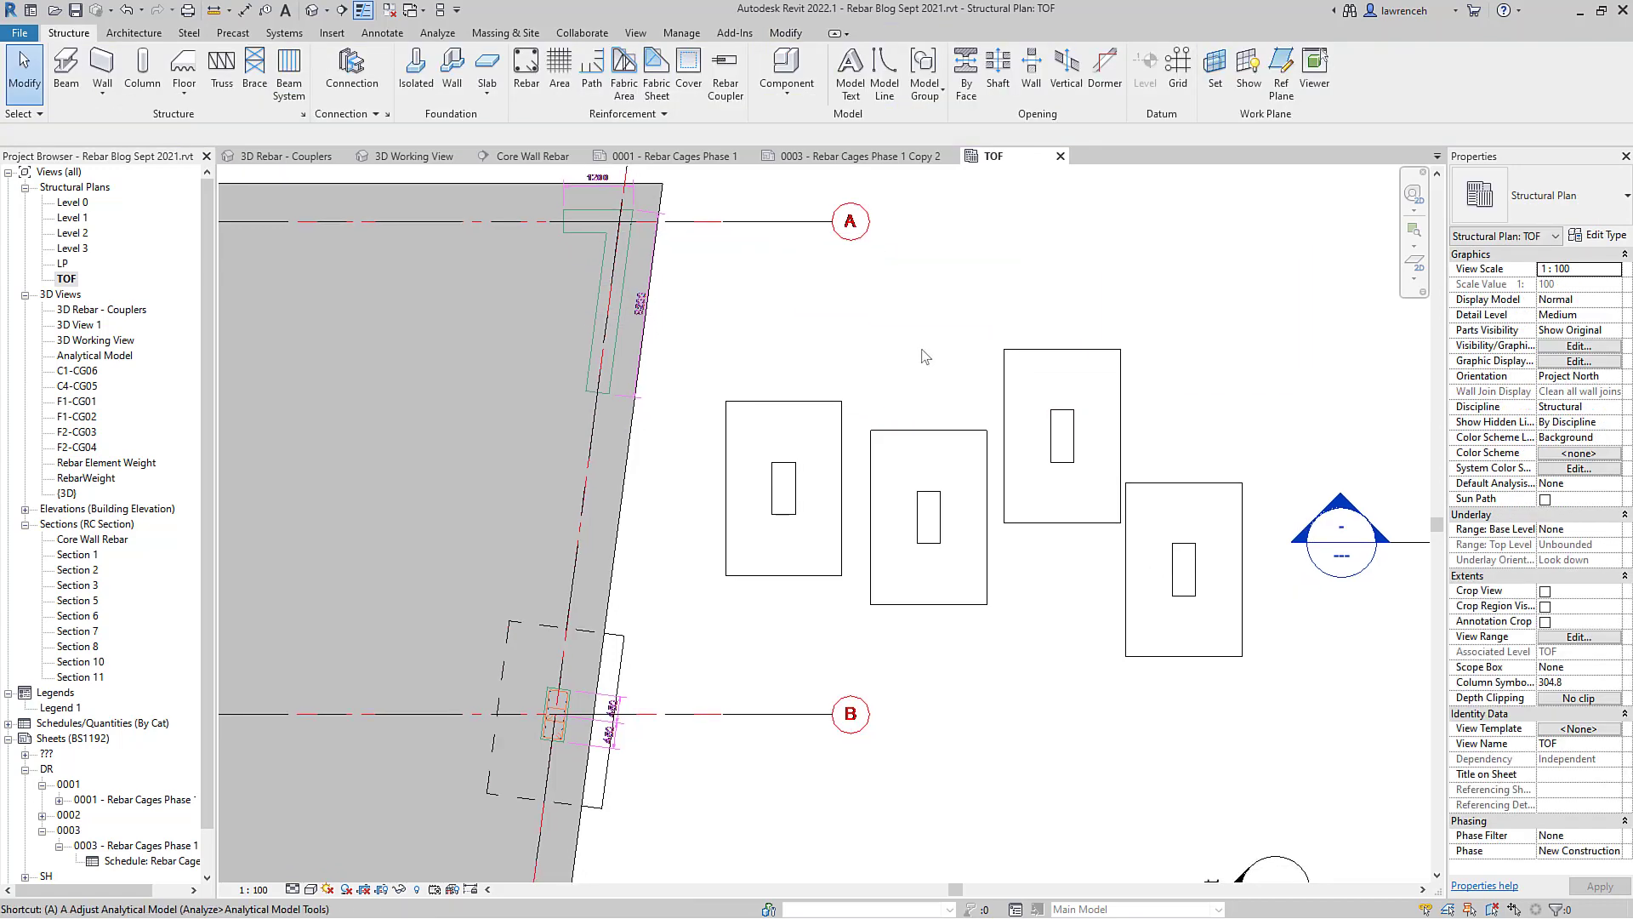
key("a")
key("l")
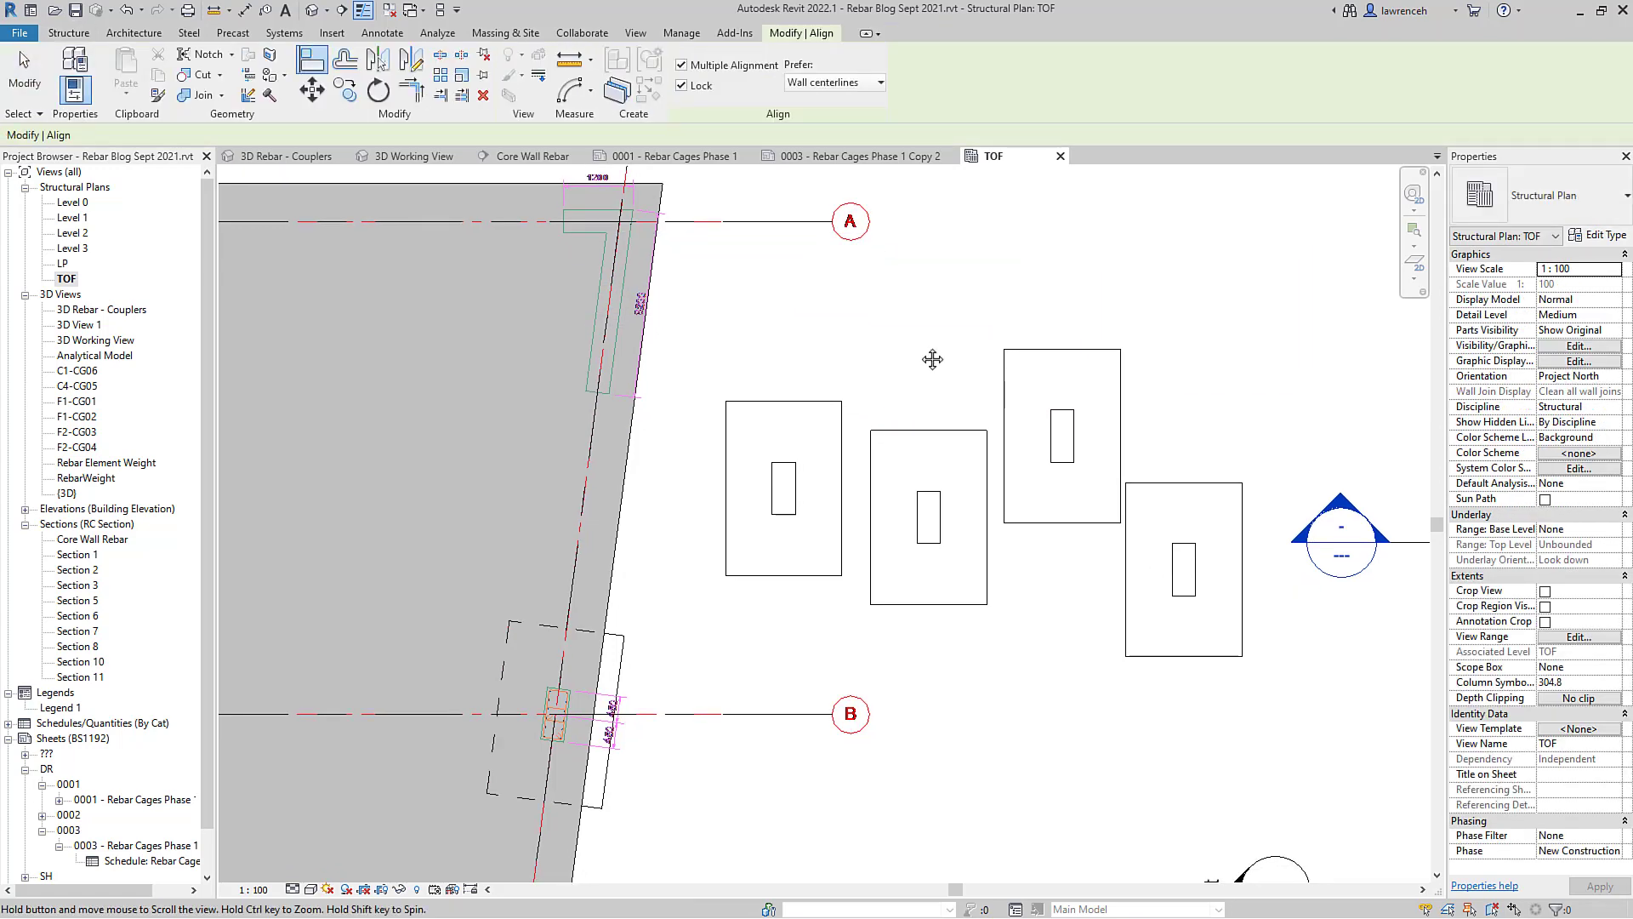
middle_click_drag(932, 359, 888, 319)
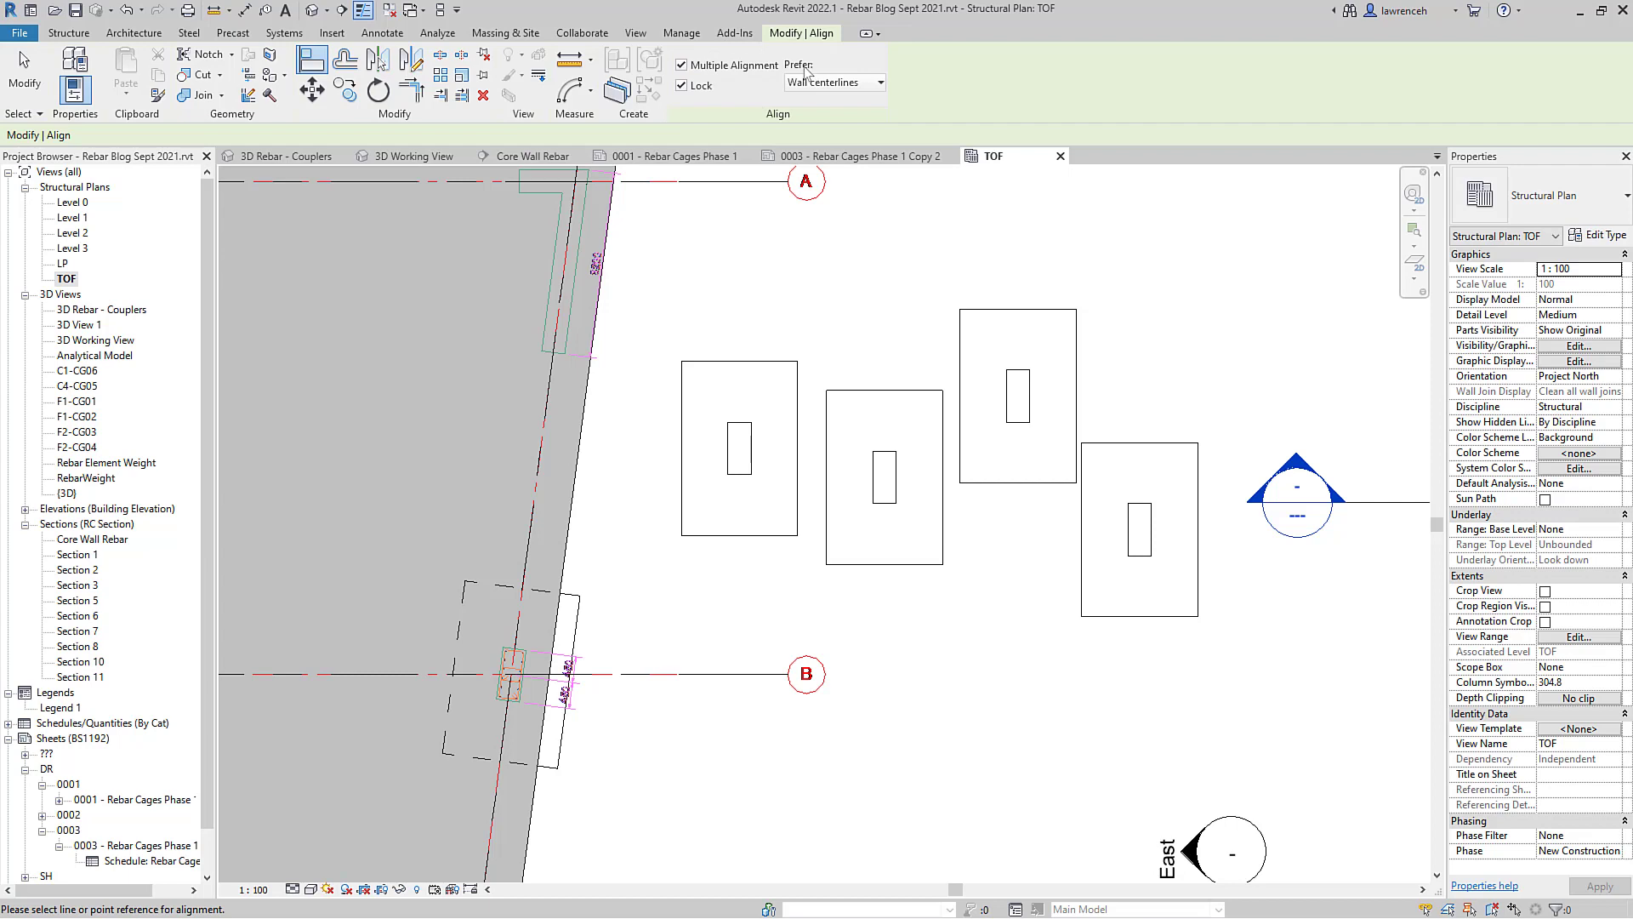
right_click(705, 88)
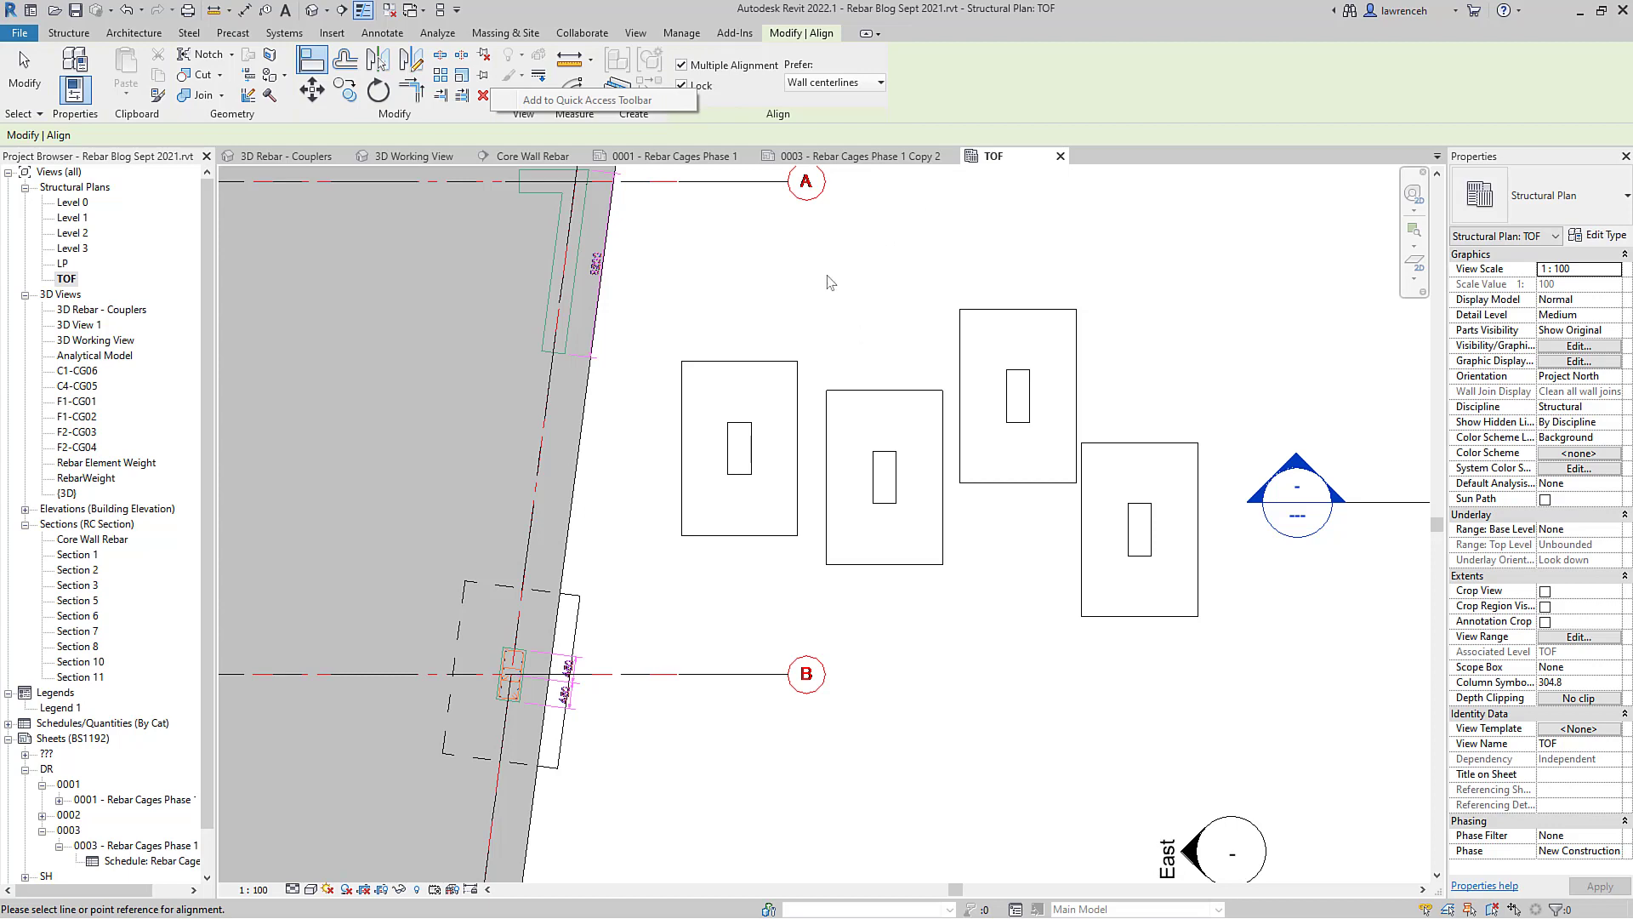
left_click(744, 270)
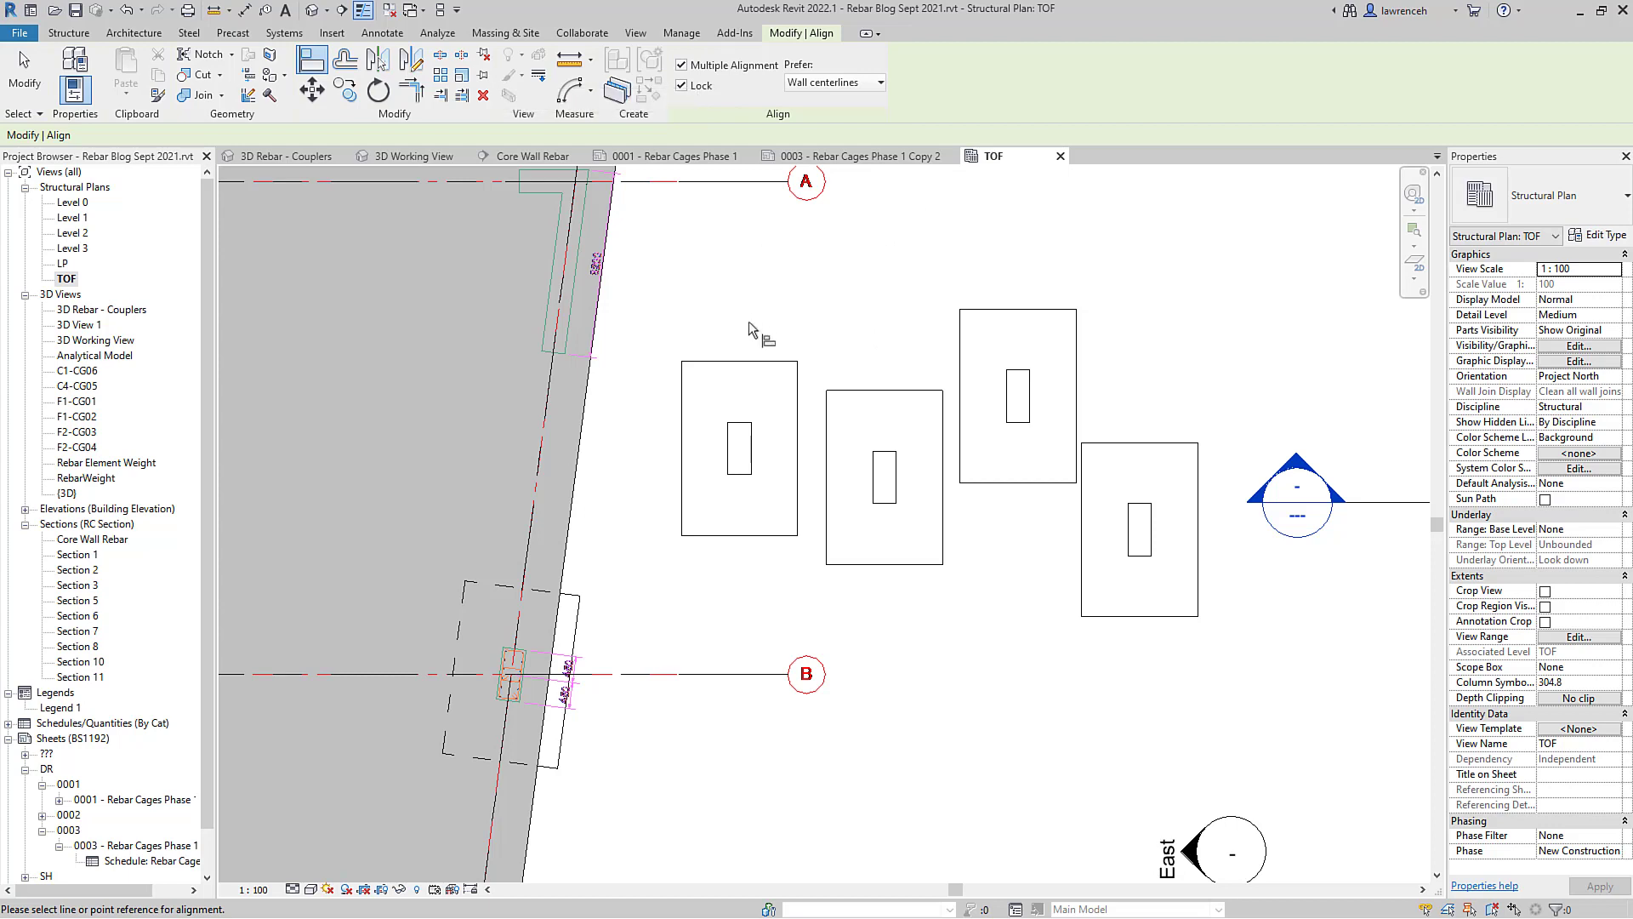
left_click(776, 362)
left_click(925, 392)
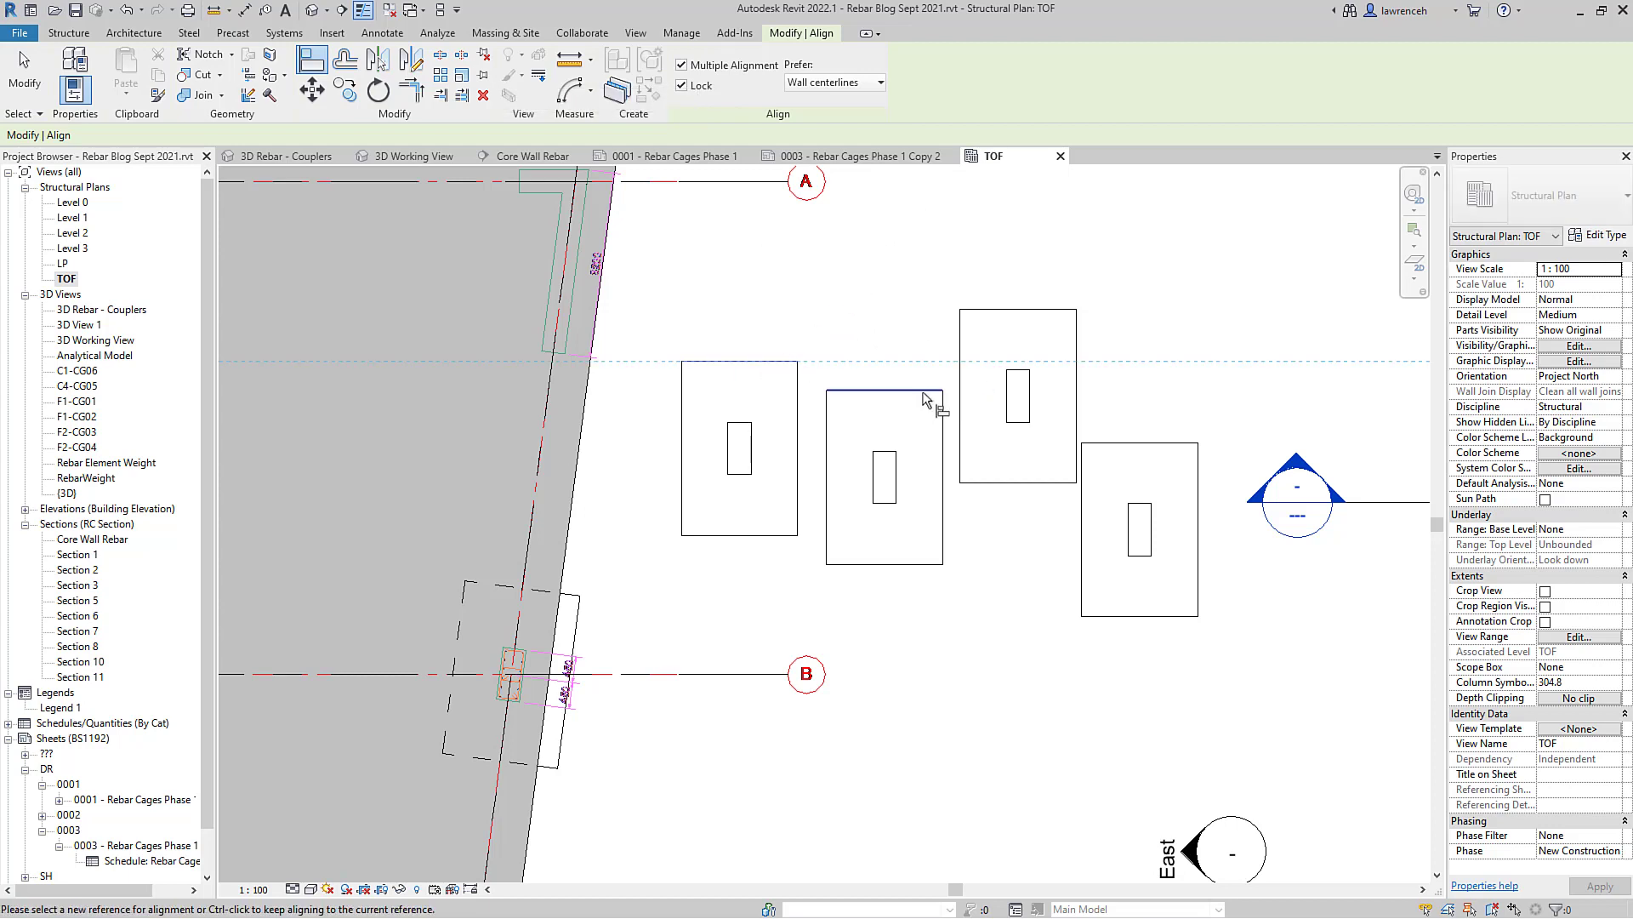
left_click(1025, 311)
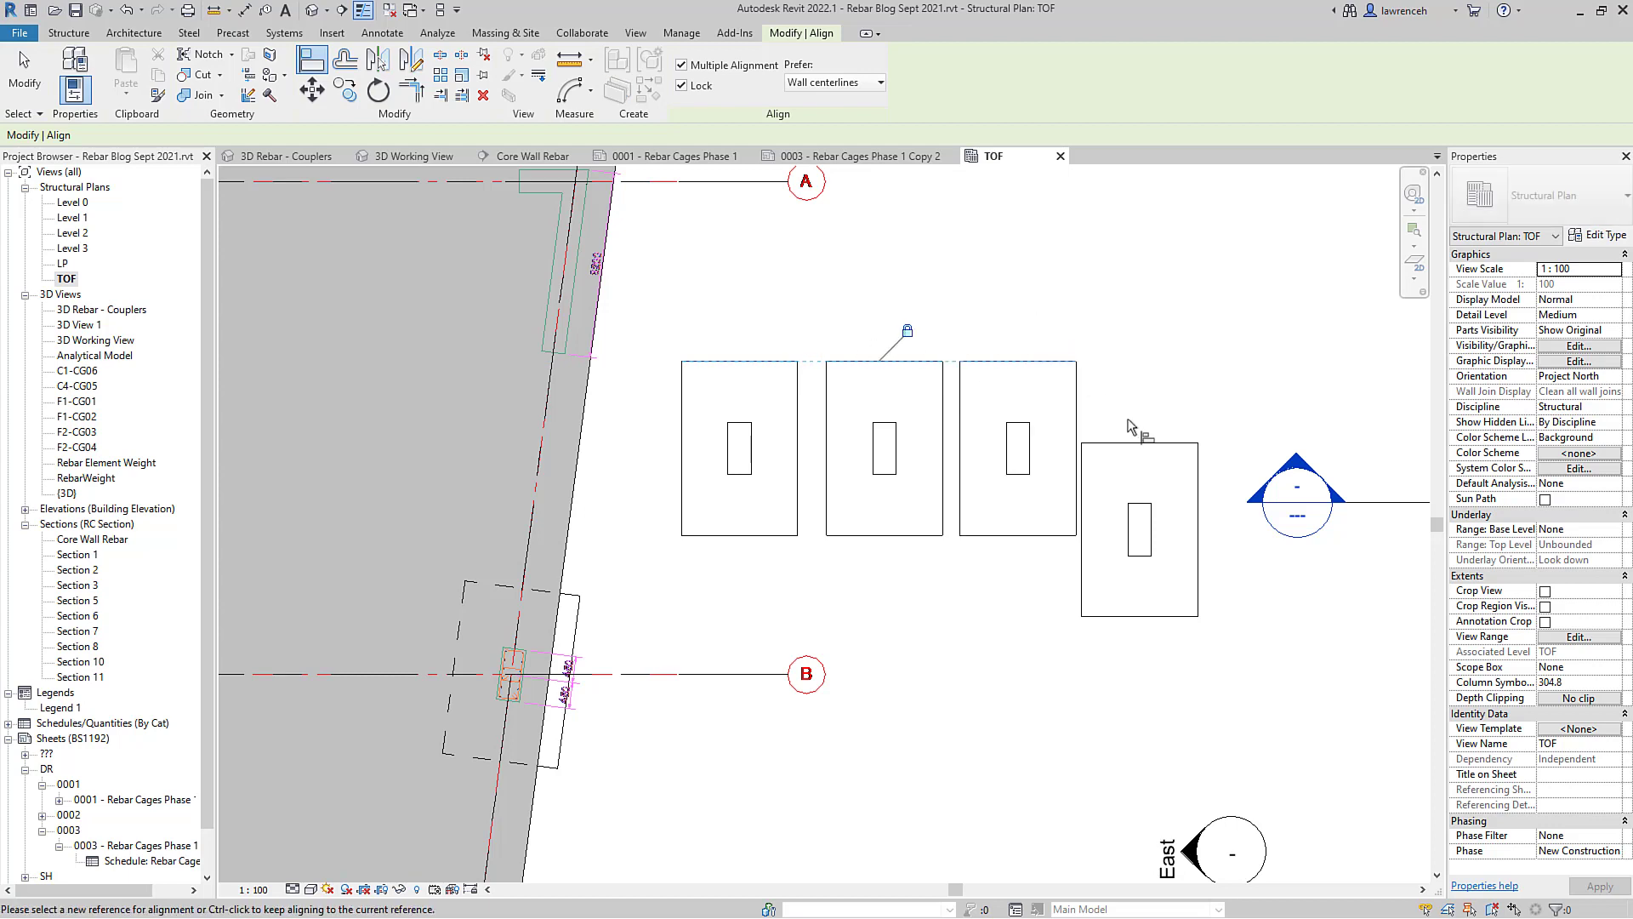
left_click(1129, 444)
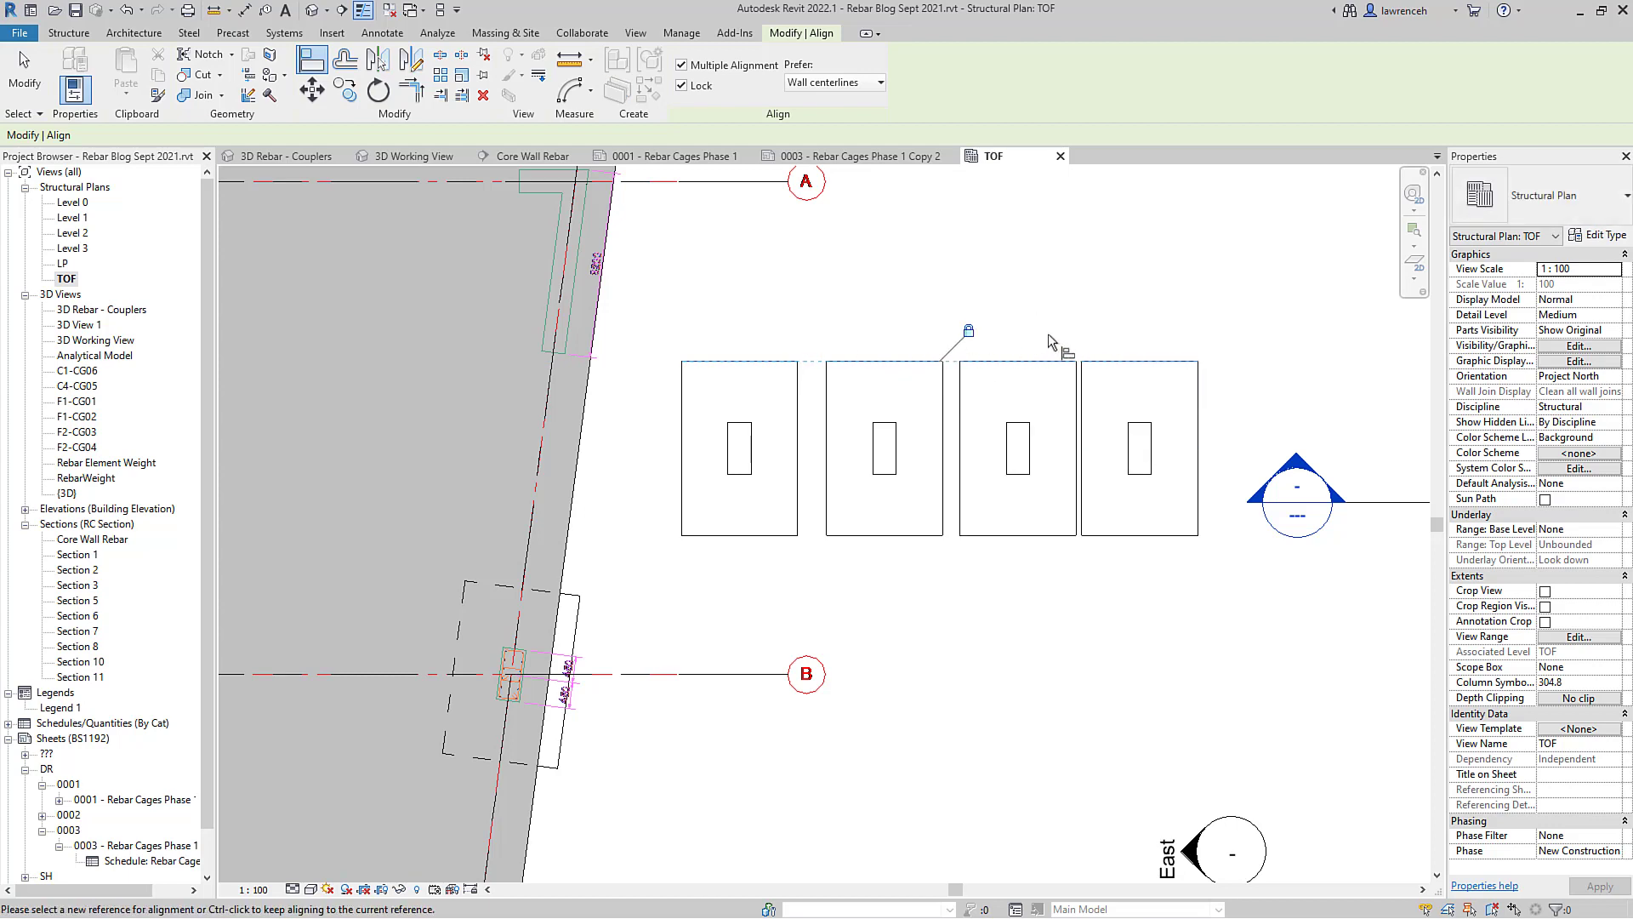
right_click(933, 244)
Step: Shift the first footing slightly, then select the third footing to check its temporary dimensions
left_click(953, 263)
key("Escape")
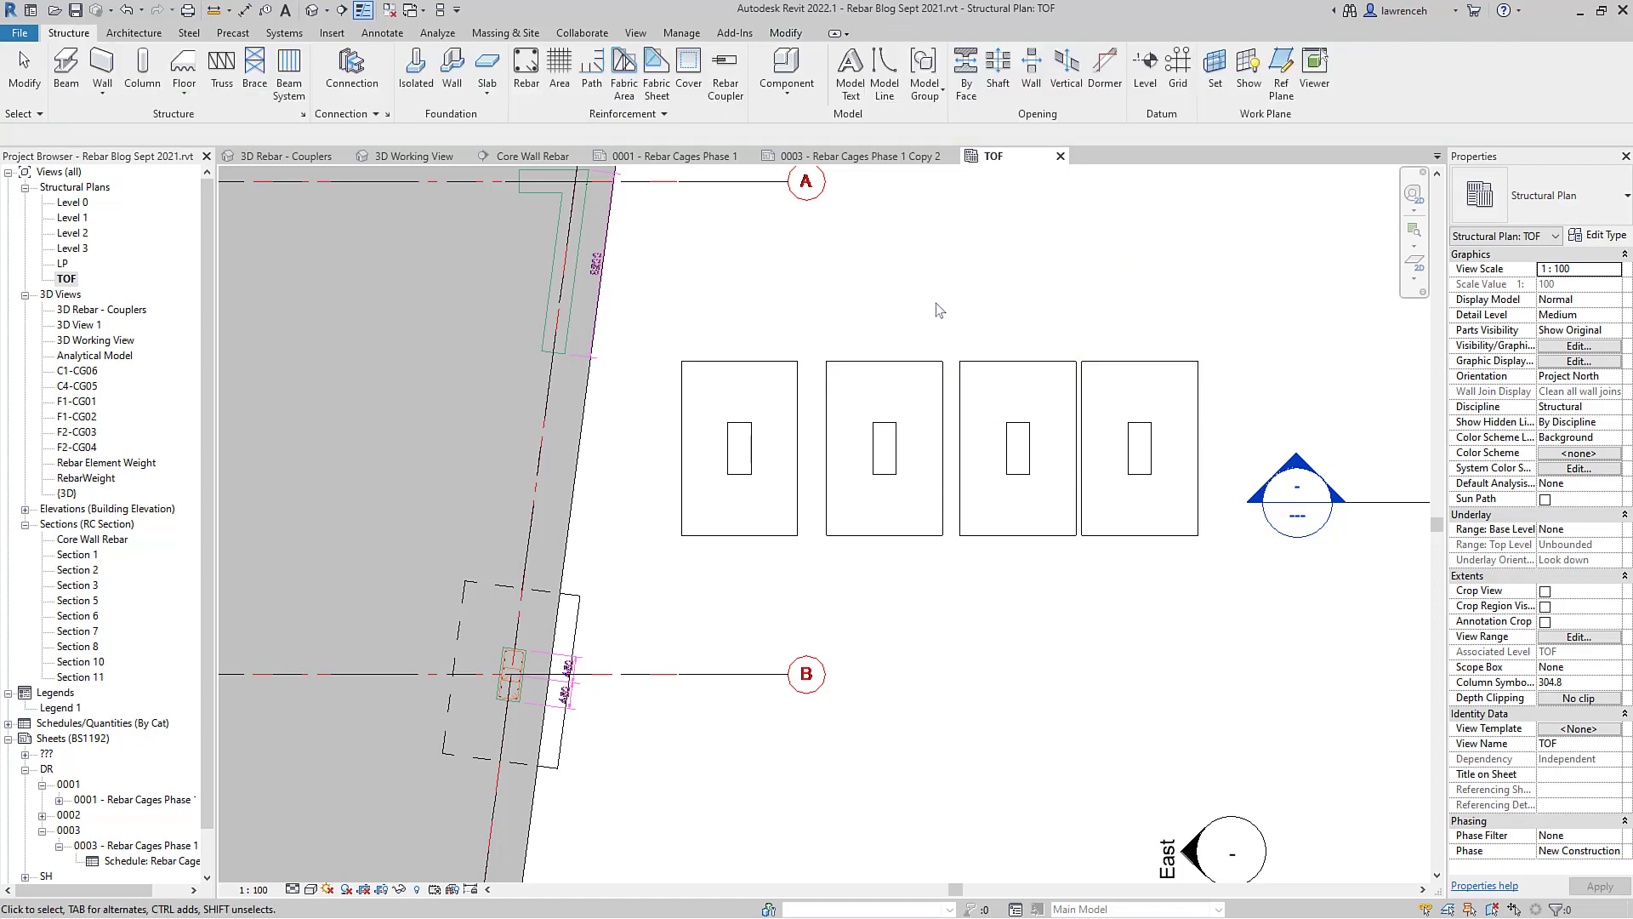
mouse_move(791, 395)
left_mouse_down()
mouse_move(797, 356)
mouse_move(787, 527)
mouse_move(787, 413)
left_mouse_up()
left_click(954, 599)
left_click(1051, 534)
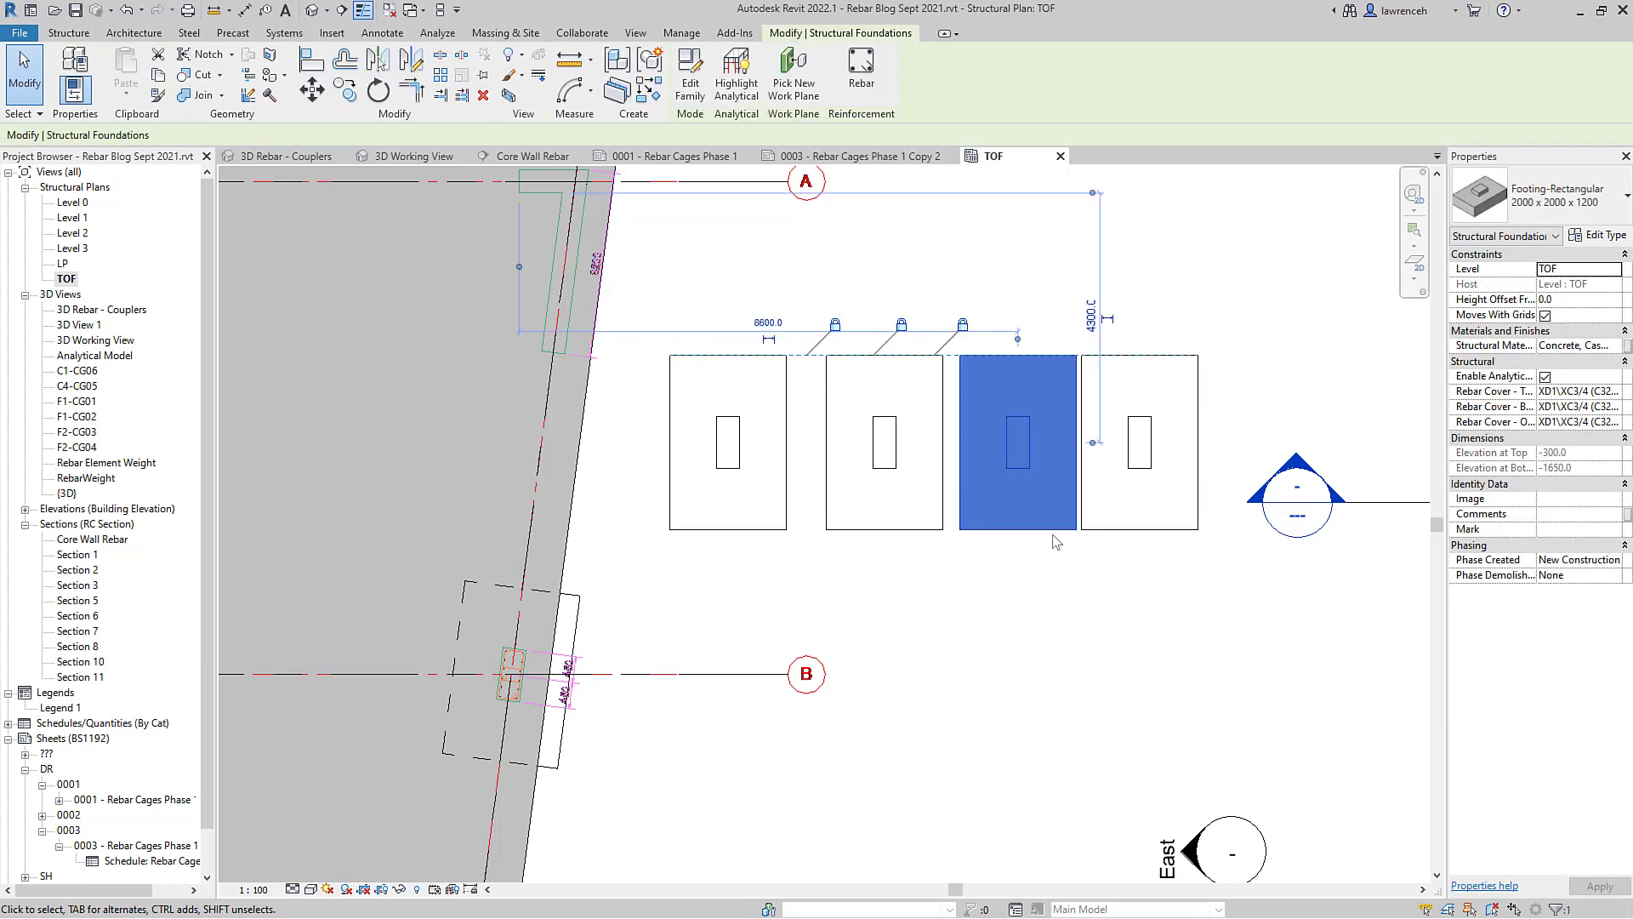